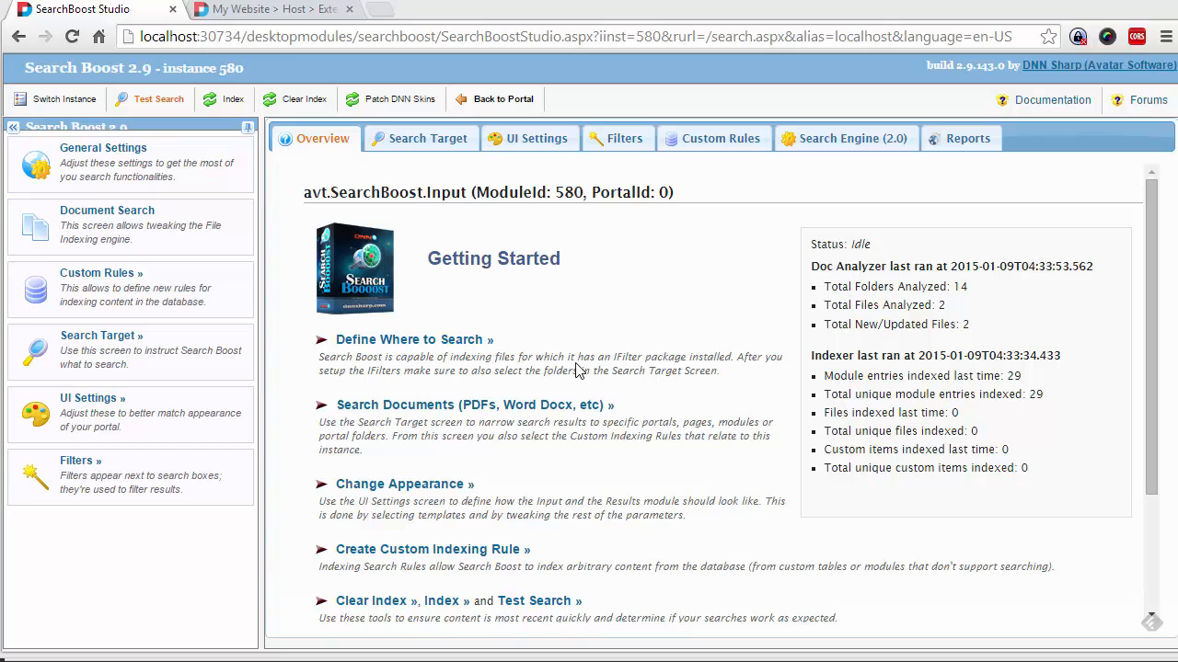
Switch to the Host > Extensions tab and return to the full Extensions list
click(235, 11)
mouse_move(440, 278)
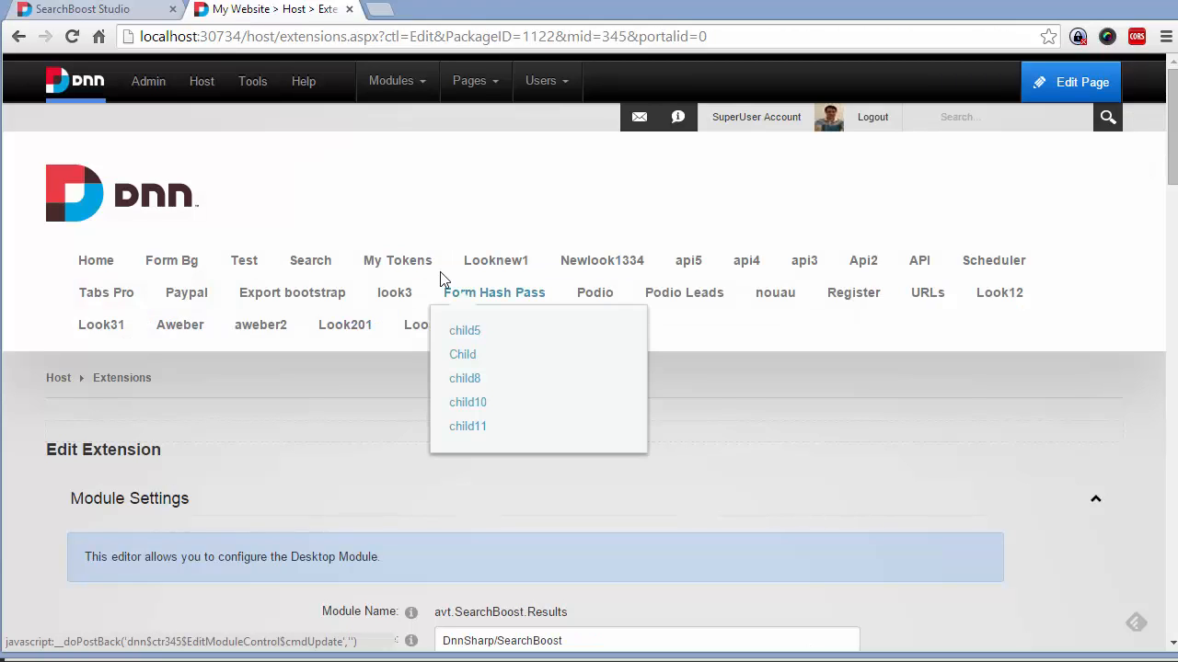
scroll(744, 433, down, 4)
scroll(284, 234, up, 4)
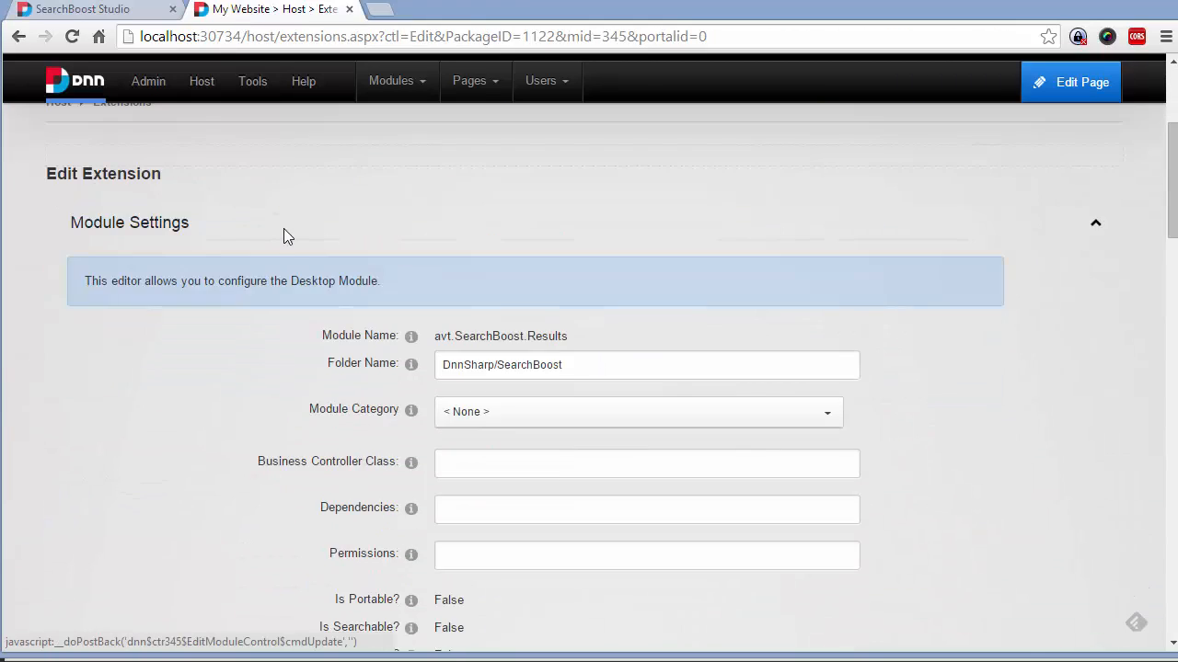
click(141, 382)
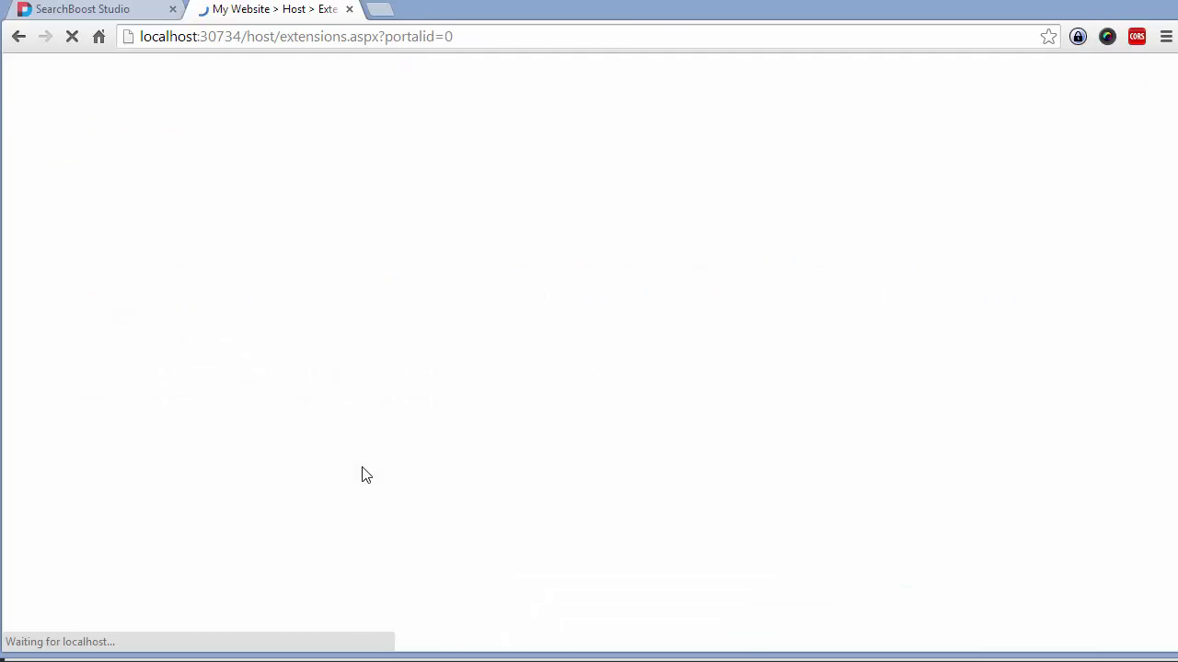
Scroll down the installed modules list to the Banners extension
scroll(454, 463, down, 5)
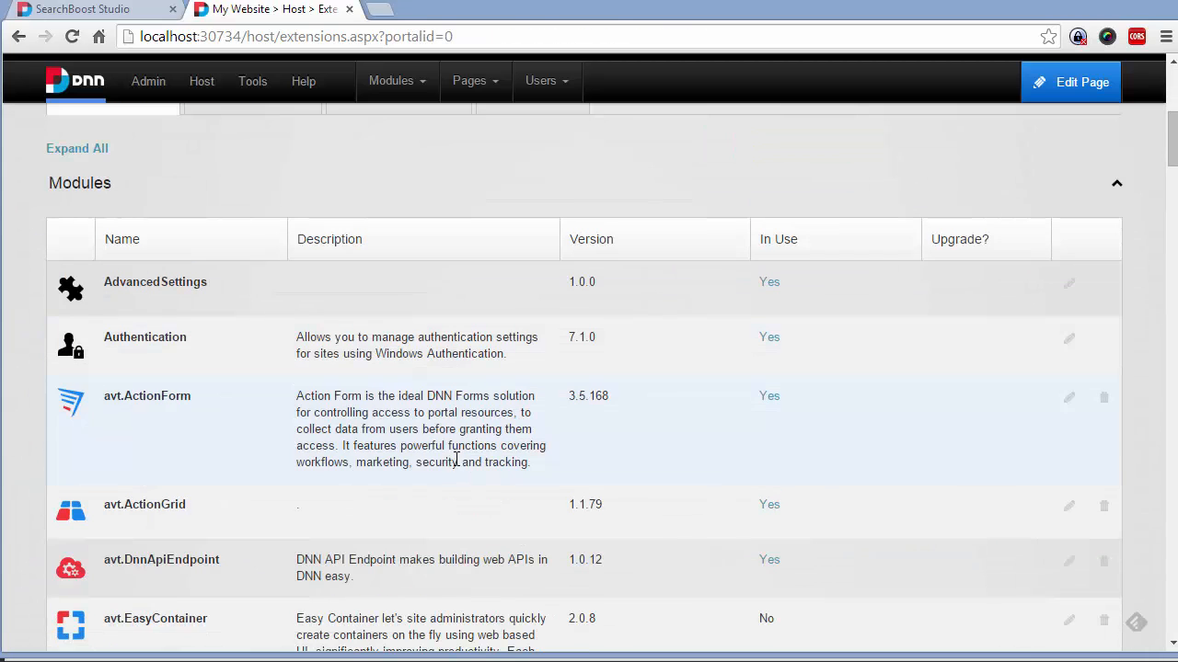
scroll(456, 472, down, 5)
scroll(465, 473, down, 5)
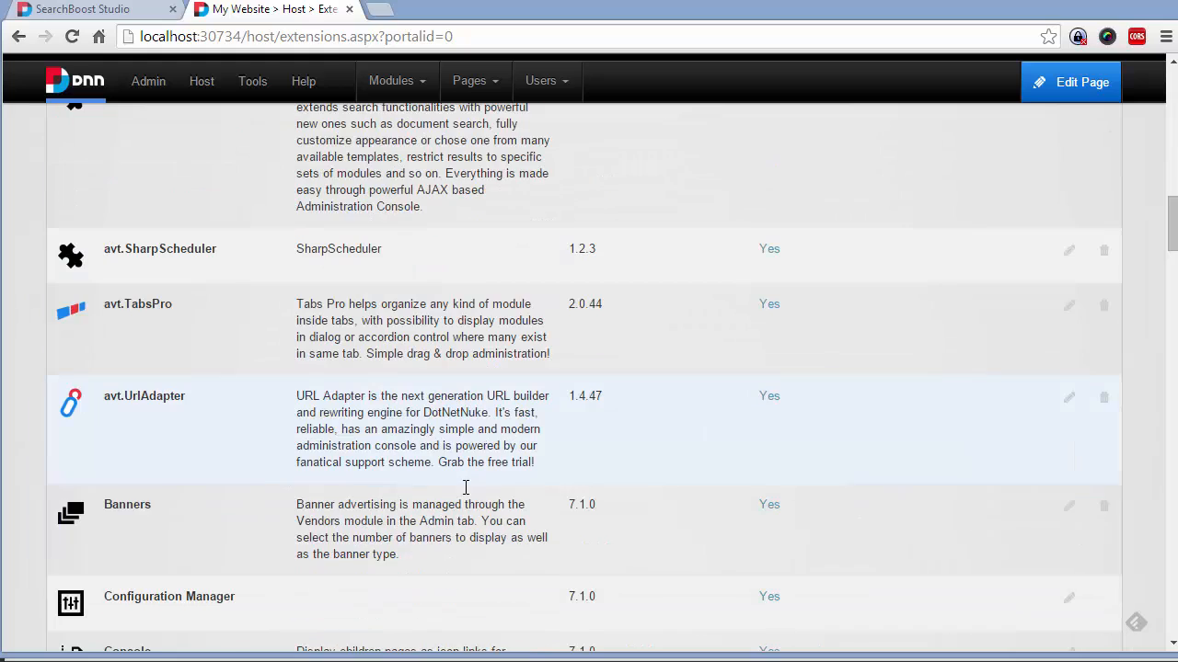
scroll(474, 515, down, 3)
scroll(404, 515, down, 1)
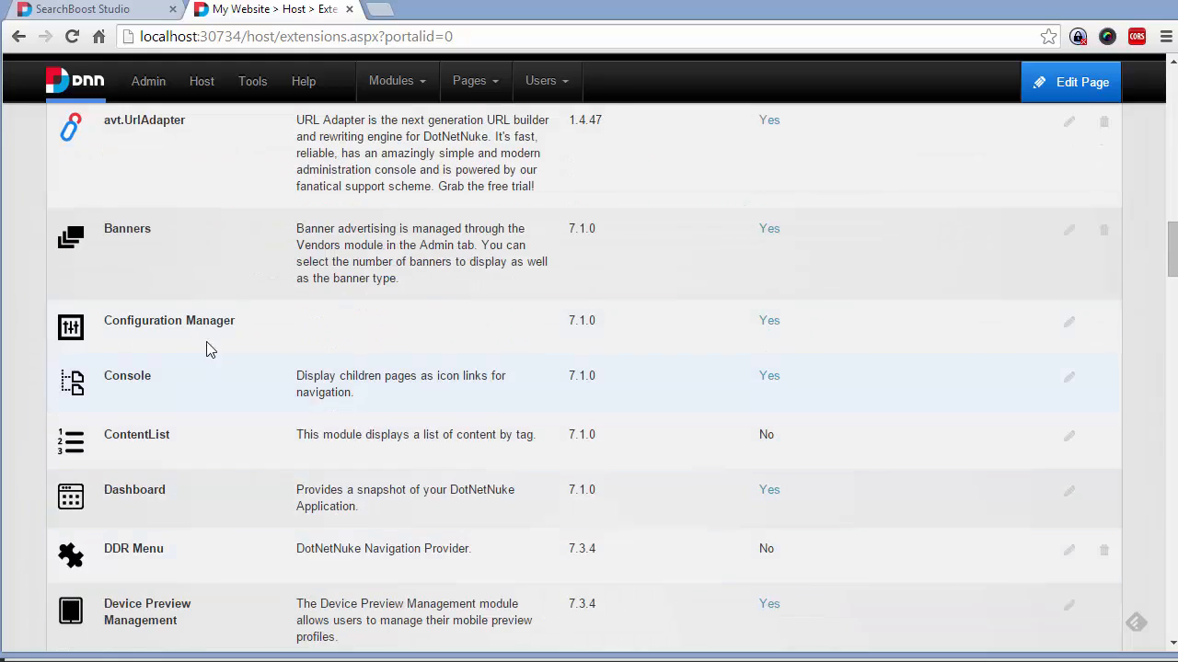
scroll(122, 230, down, 1)
scroll(229, 226, up, 1)
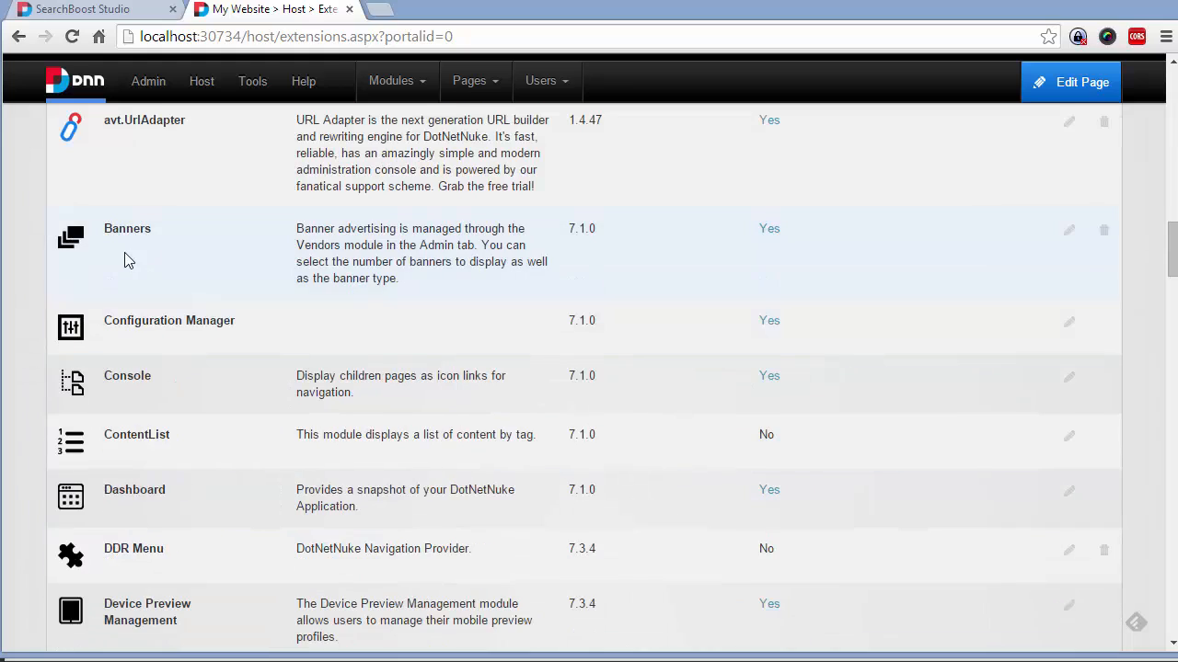
click(1071, 241)
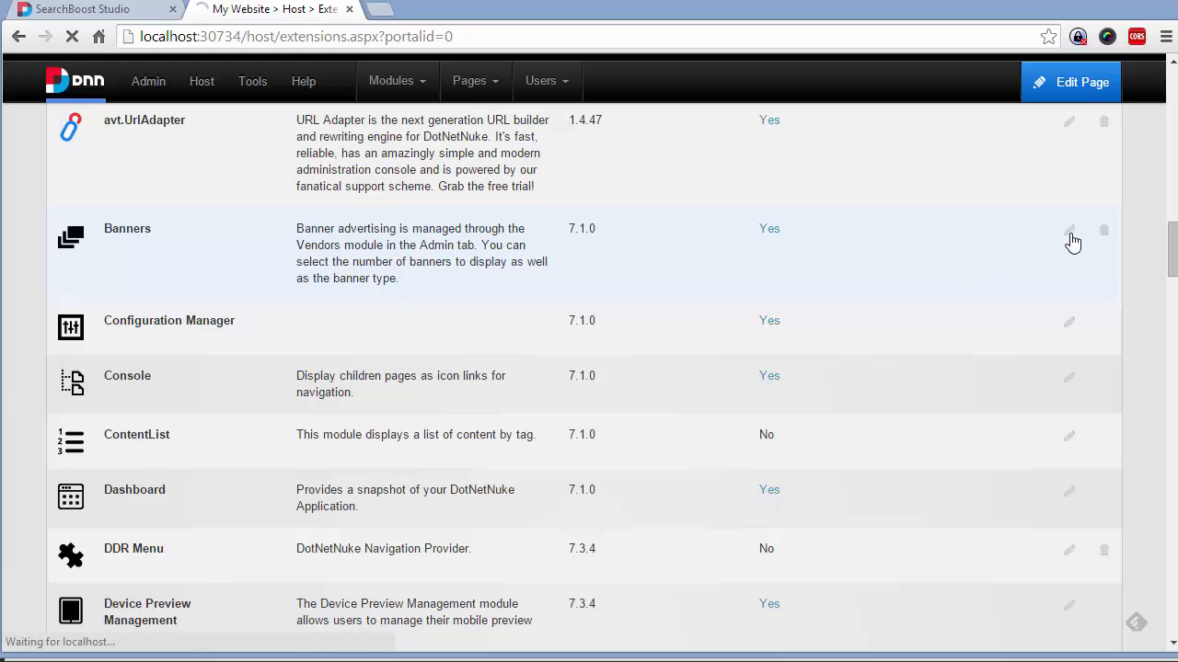
scroll(847, 343, down, 3)
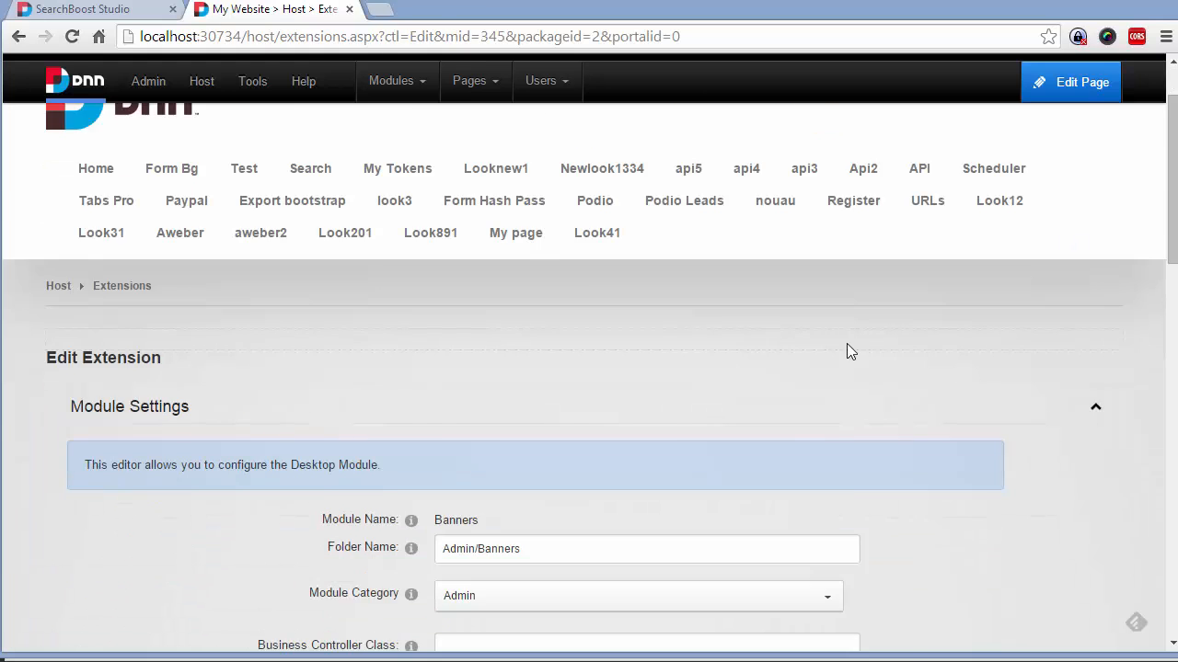
scroll(418, 453, down, 3)
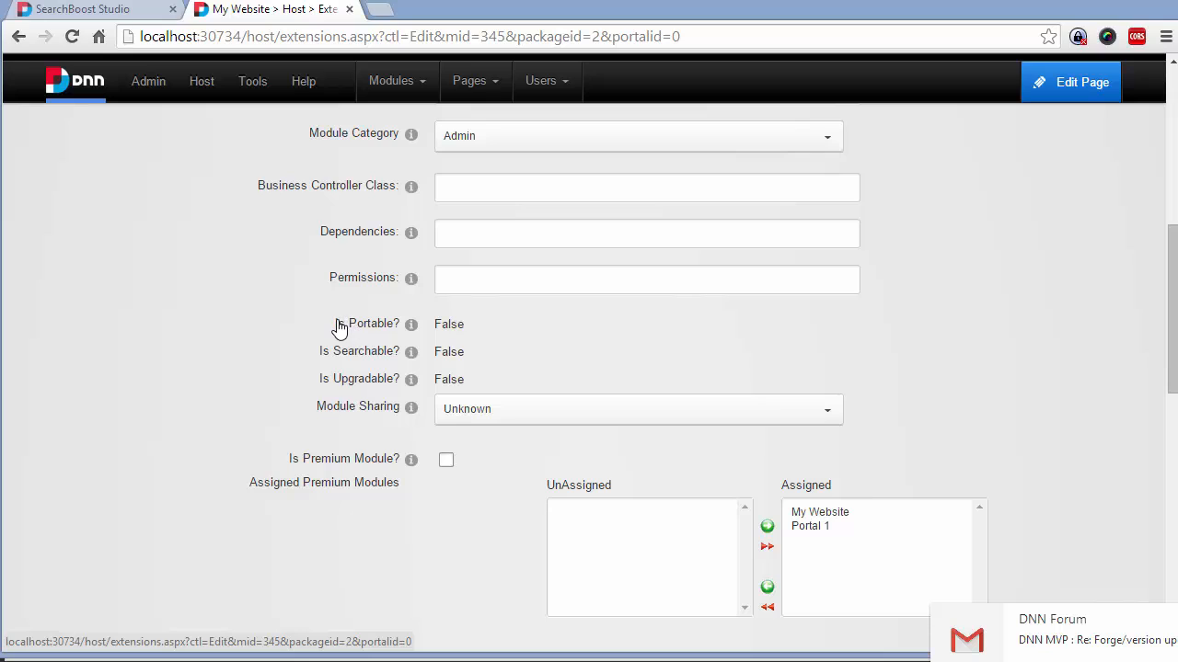
drag(336, 324, 487, 373)
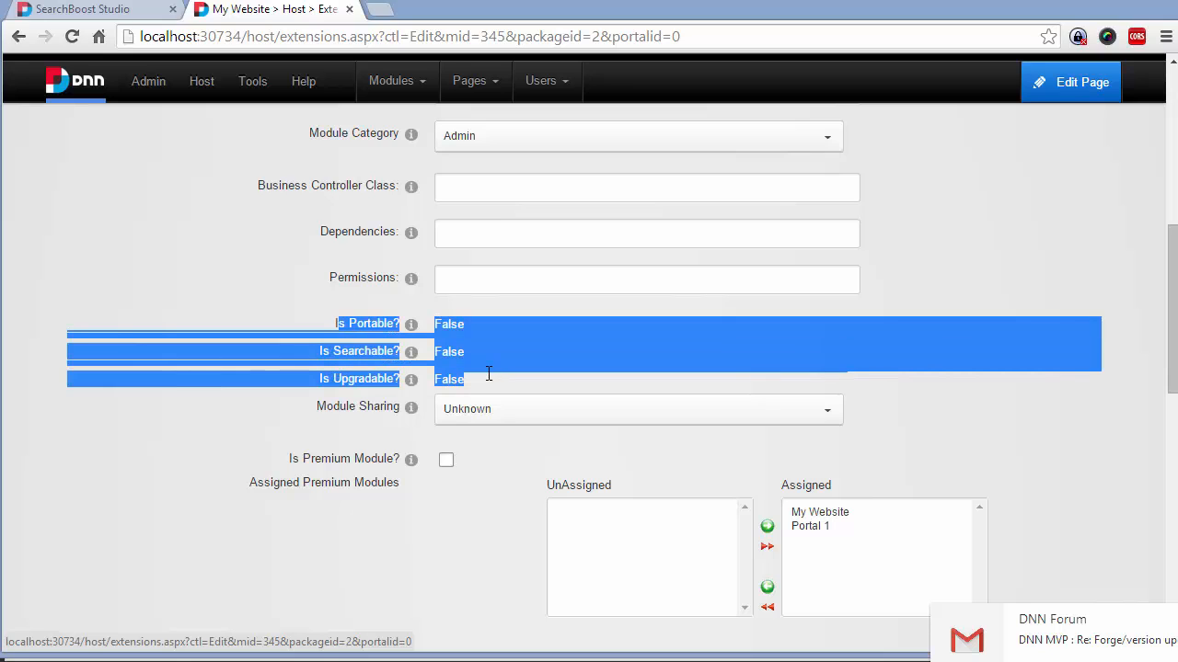
click(291, 339)
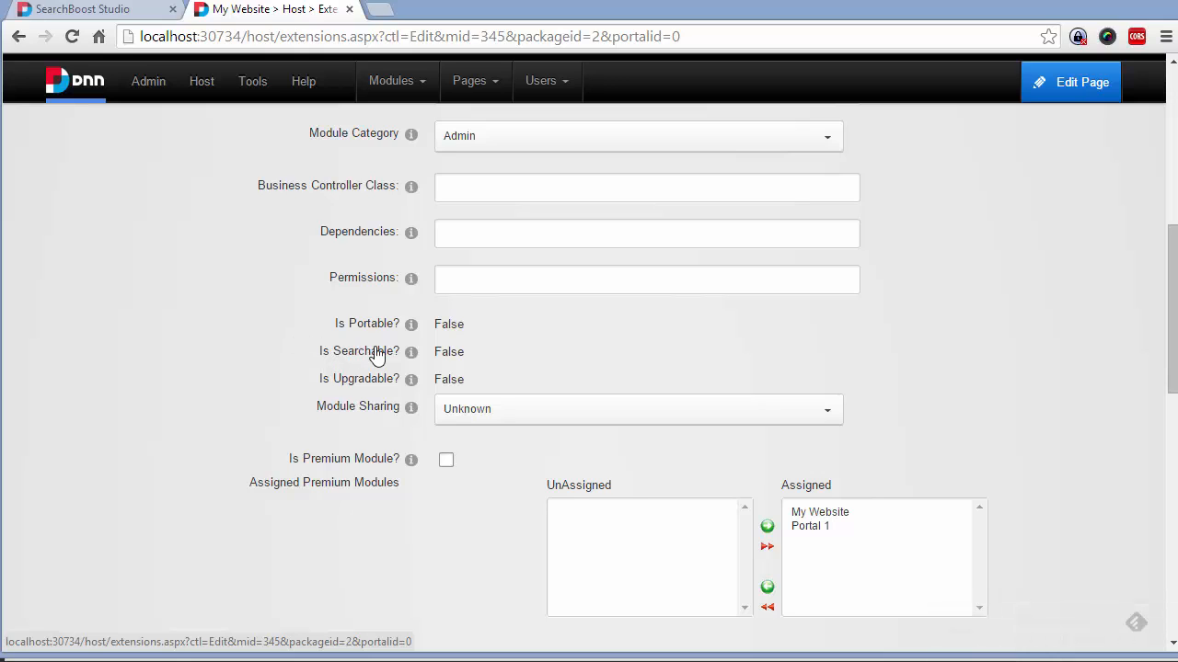
drag(479, 350, 431, 355)
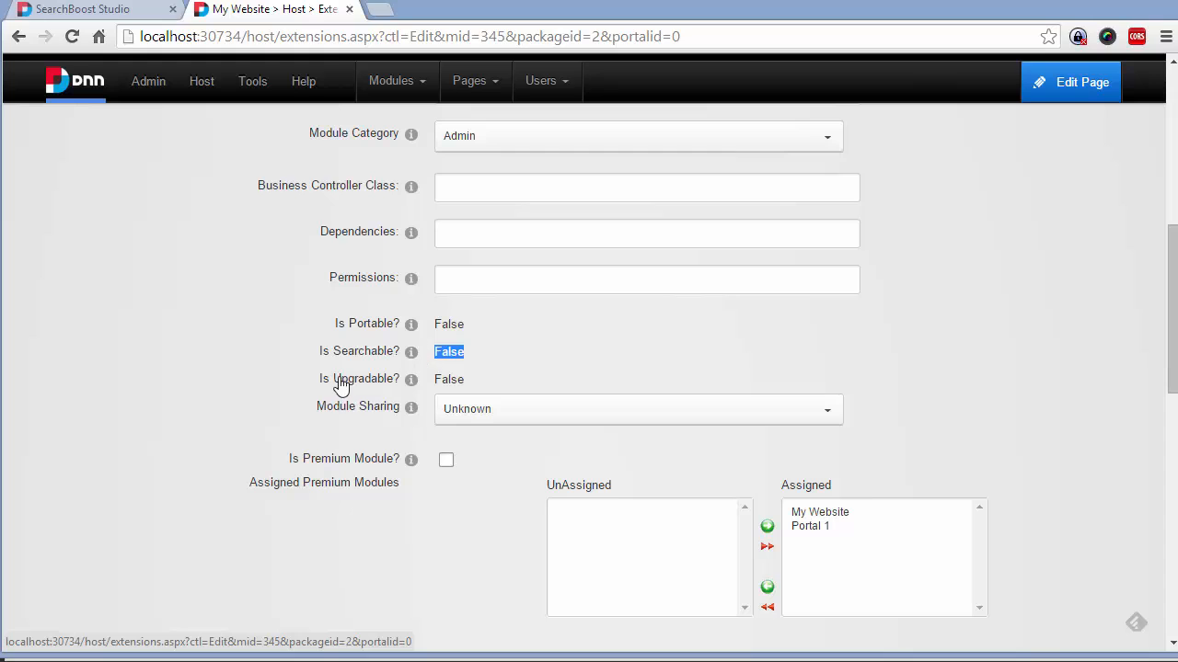
click(282, 360)
right_click(297, 362)
click(333, 367)
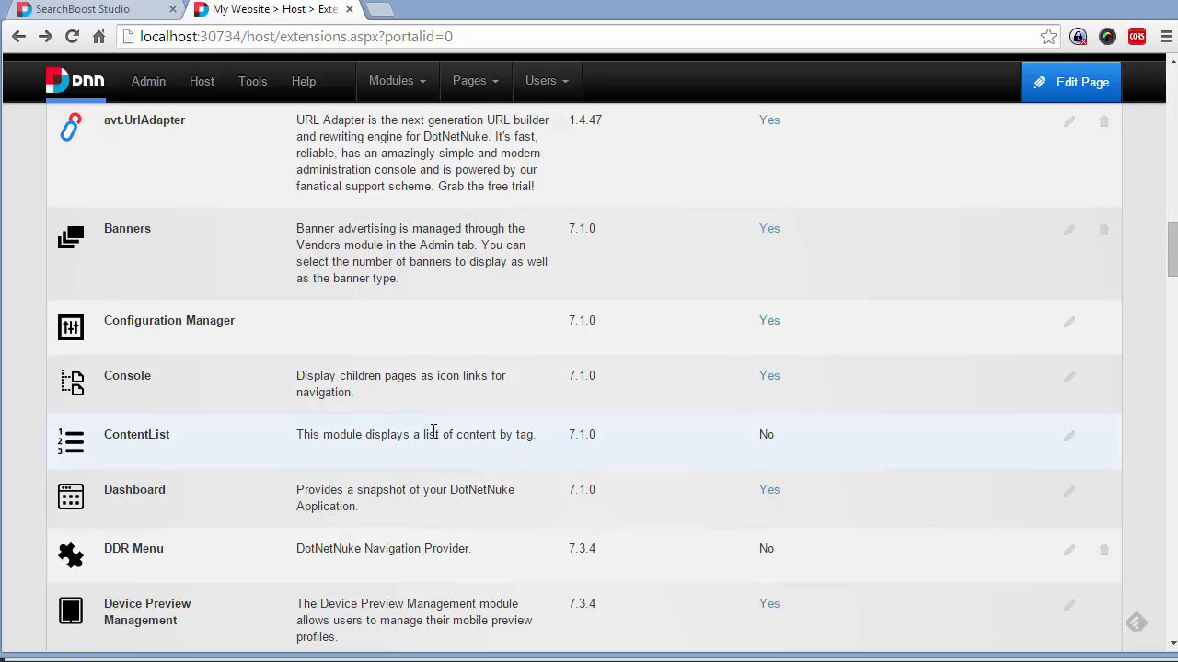
Scroll to the HTML module and open its extension settings
scroll(429, 429, down, 4)
scroll(264, 460, down, 2)
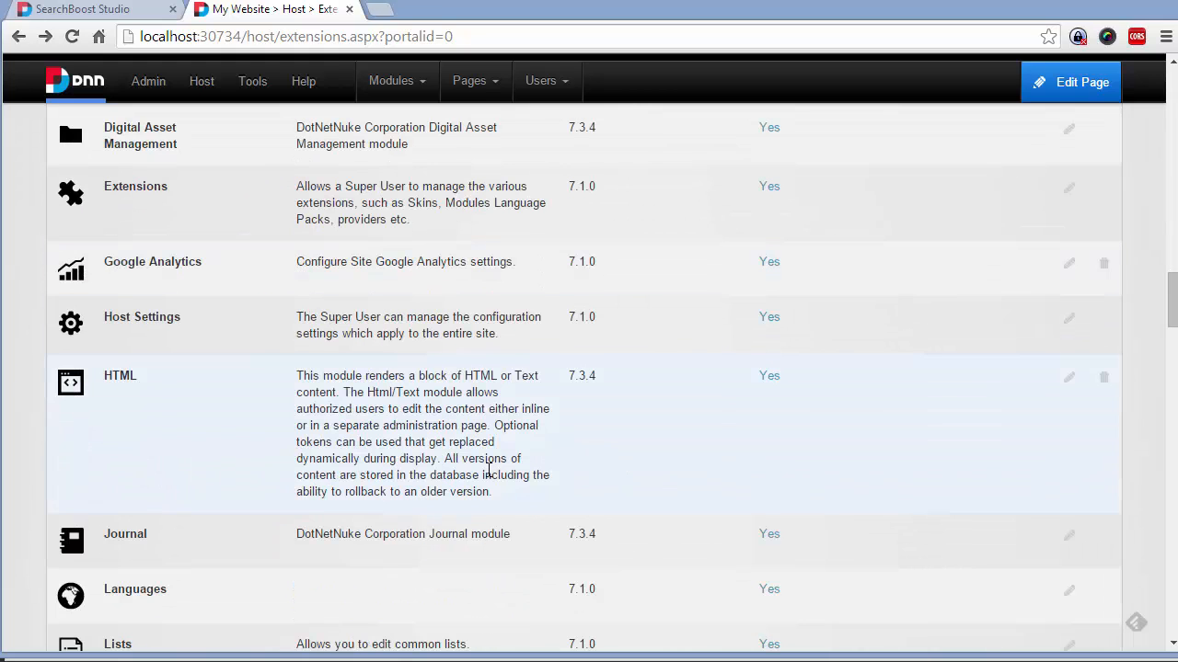
click(1073, 384)
Confirm Is Searchable is True, then return to the SearchBoost Studio tab
scroll(505, 507, down, 3)
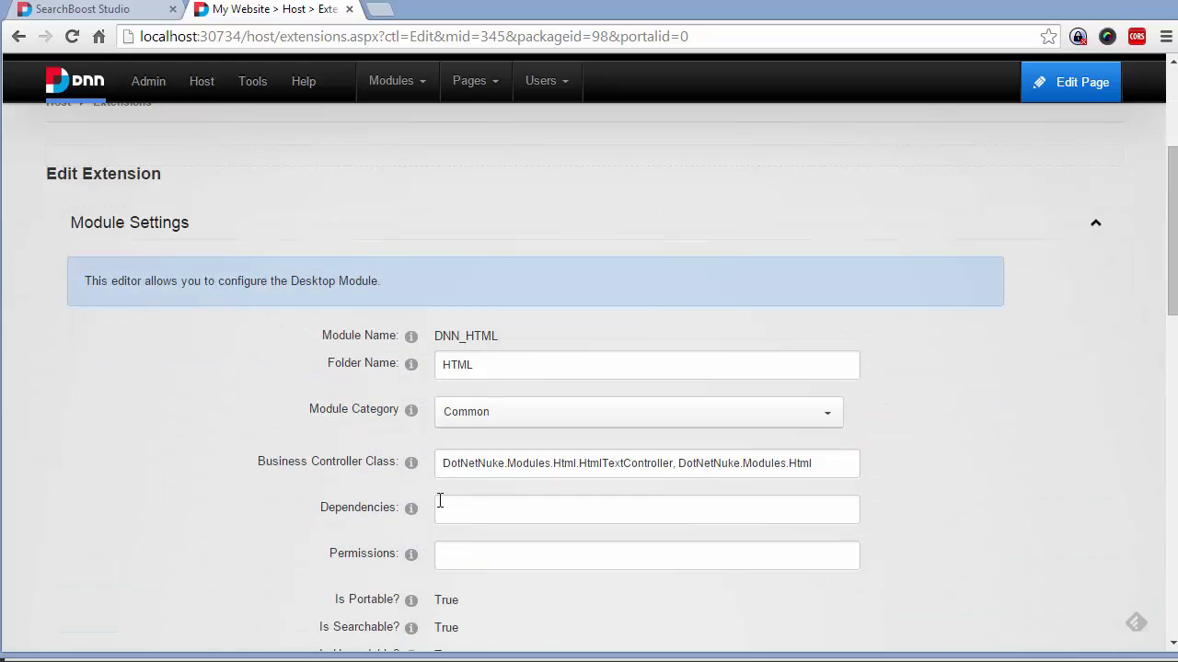
scroll(382, 521, down, 2)
drag(464, 448, 438, 445)
click(498, 447)
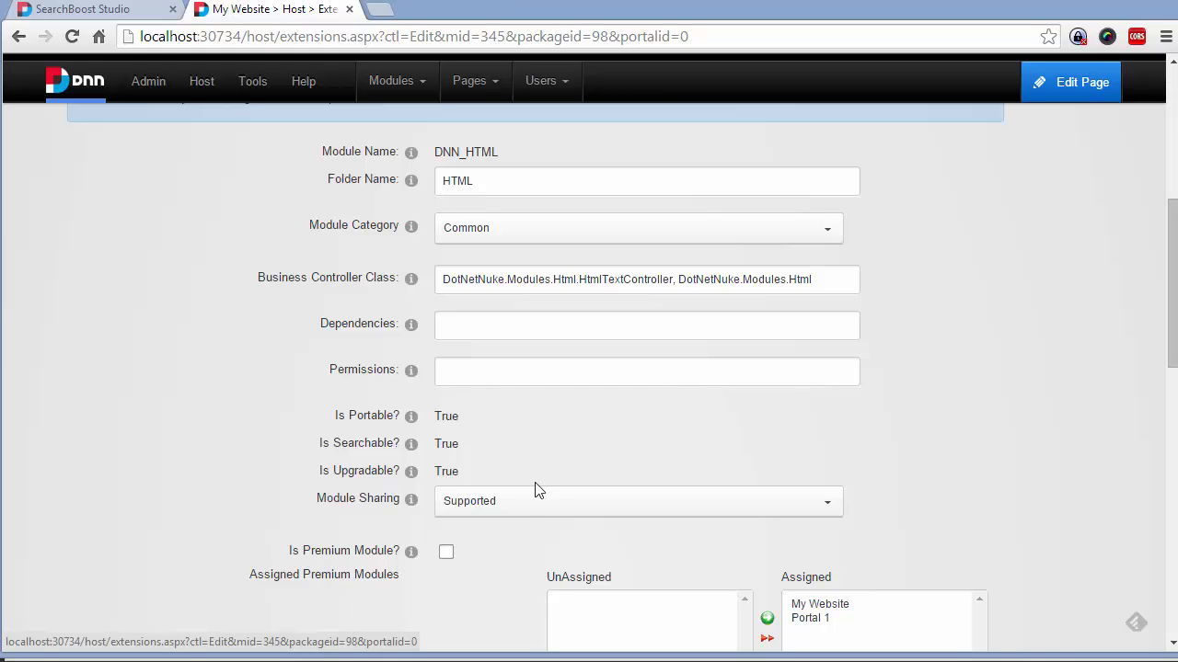
mouse_move(136, 72)
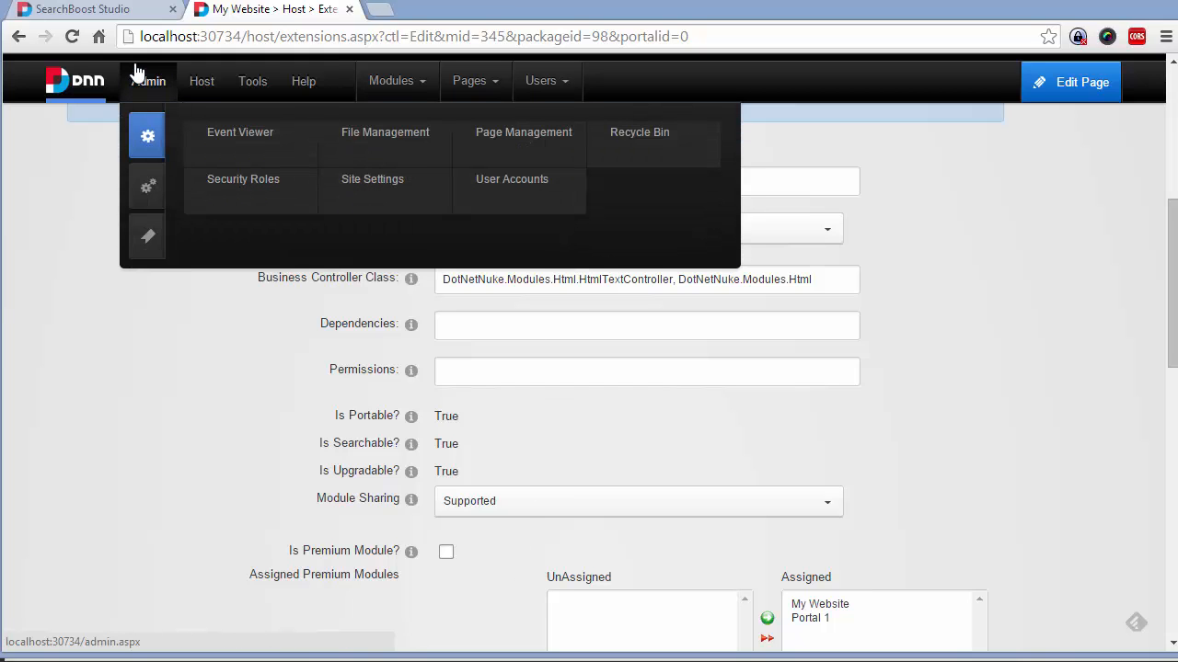
key(ctrl+shift+Tab)
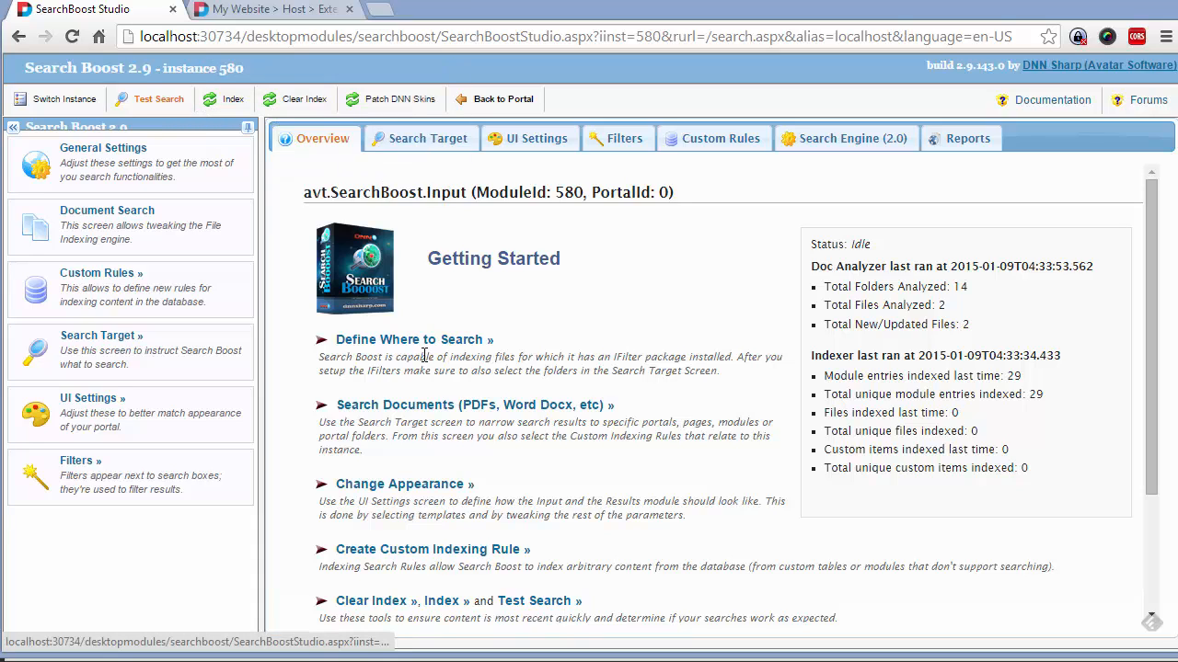
In General Settings, set user search and search indexing logging to Debug and save
click(115, 168)
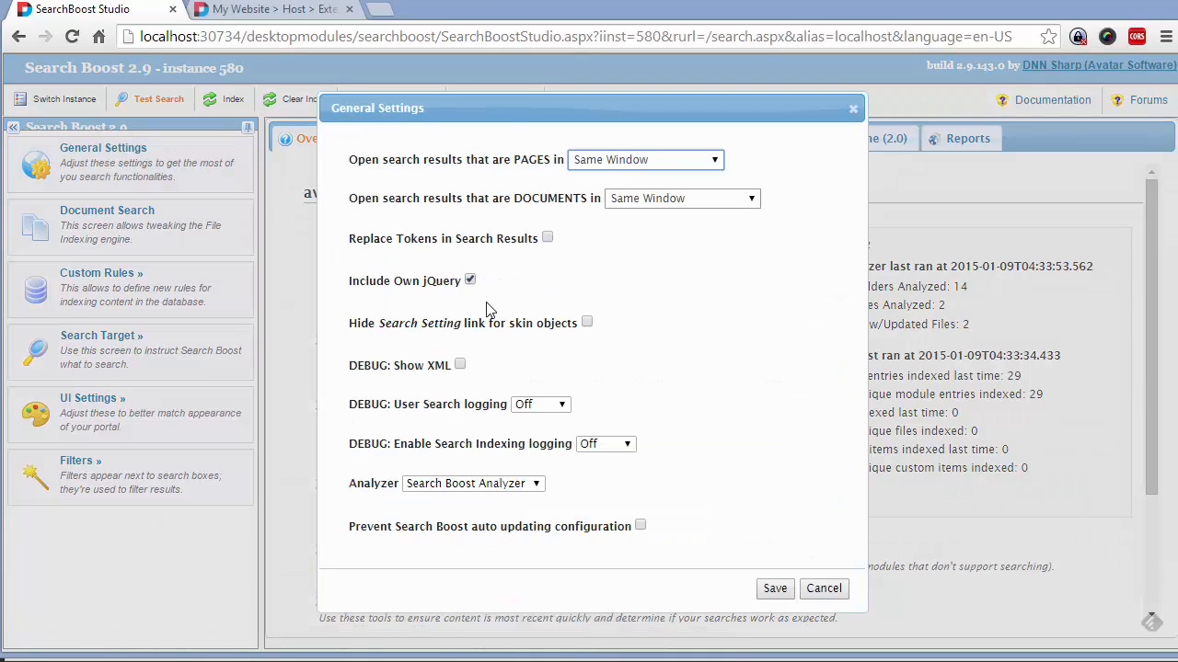
click(559, 408)
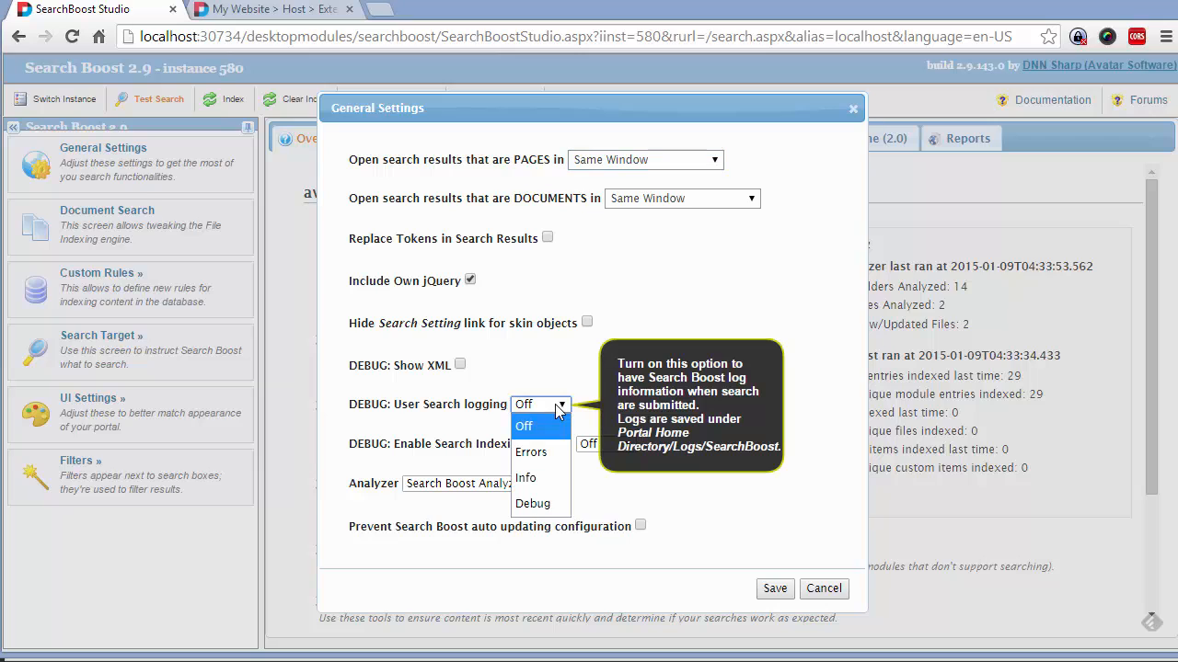
click(531, 504)
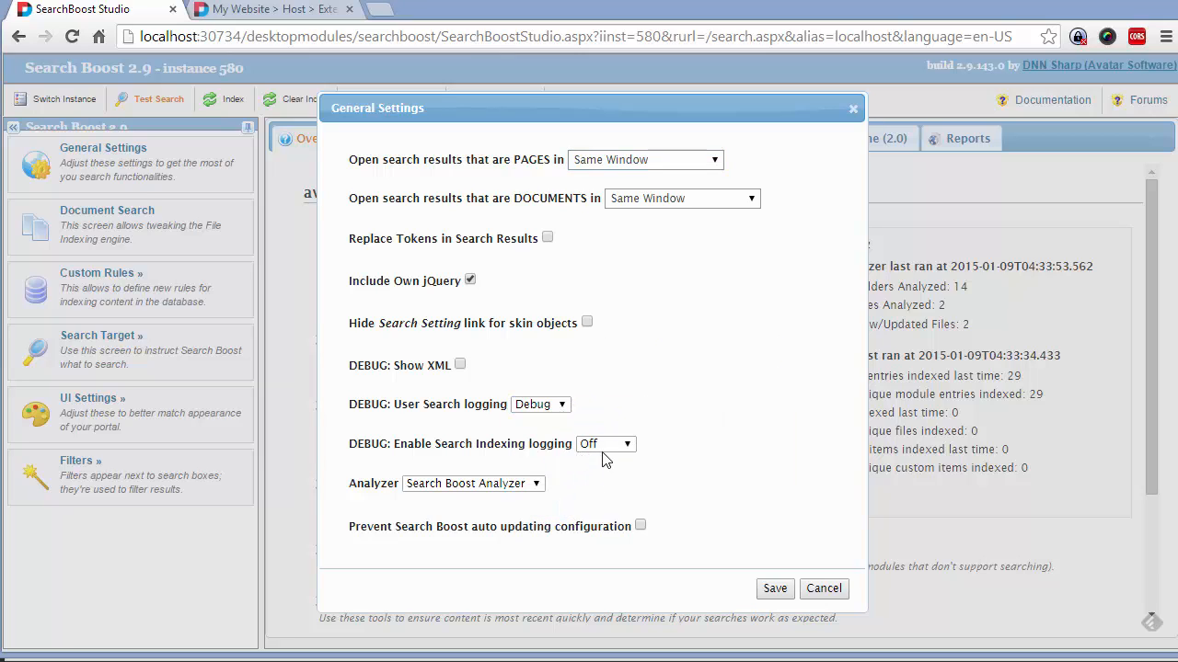
click(603, 448)
click(598, 543)
drag(388, 405, 504, 414)
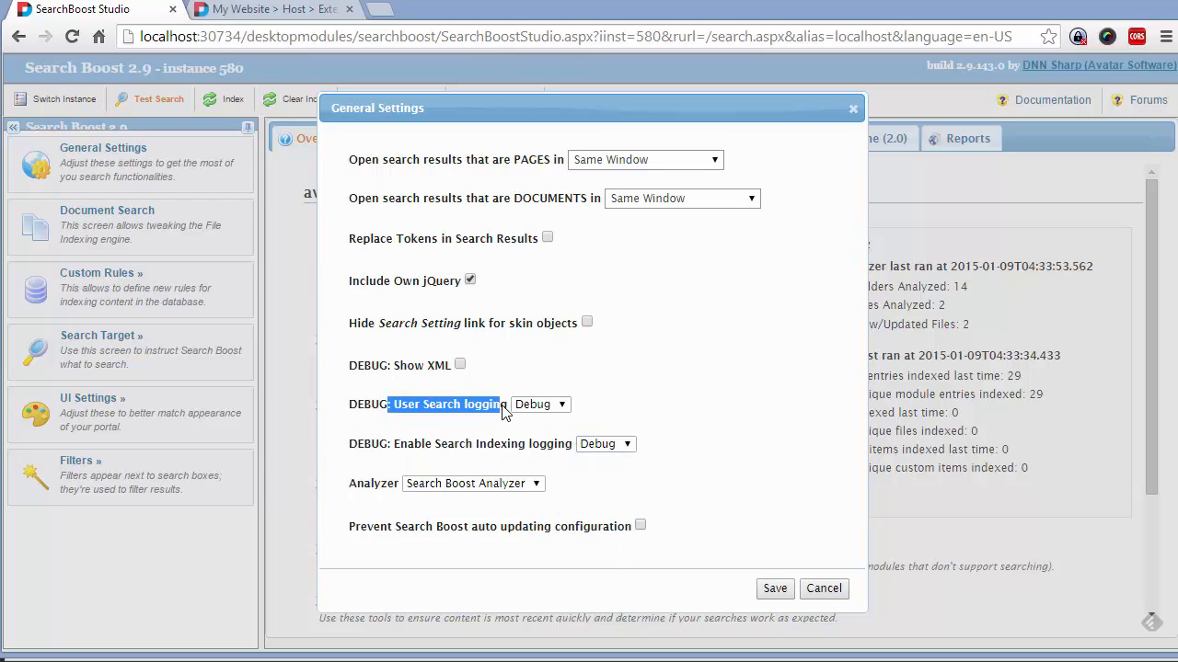
click(622, 433)
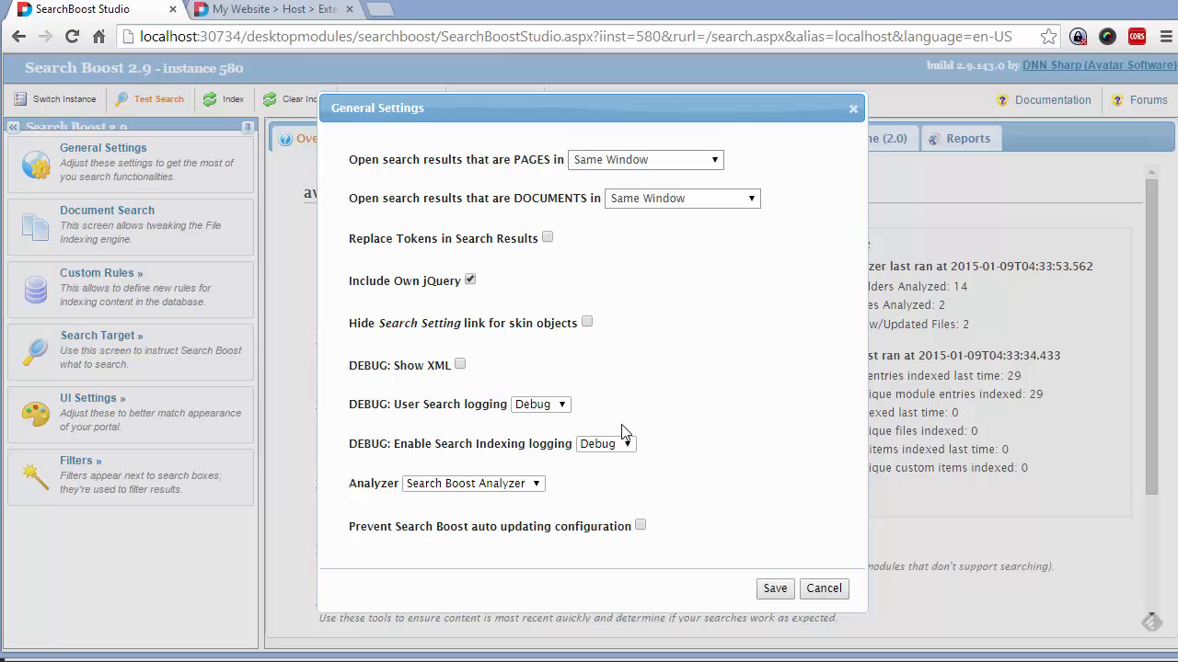
click(775, 589)
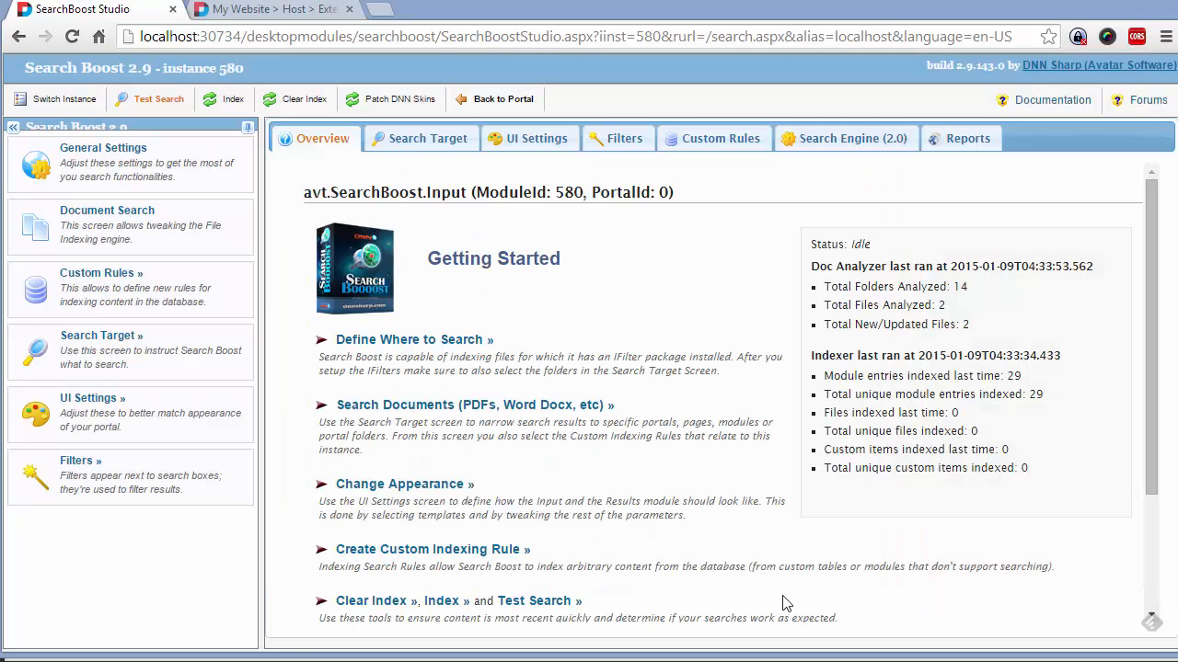
Clear the search index and reindex all content, confirming both prompts with OK
click(297, 98)
click(643, 157)
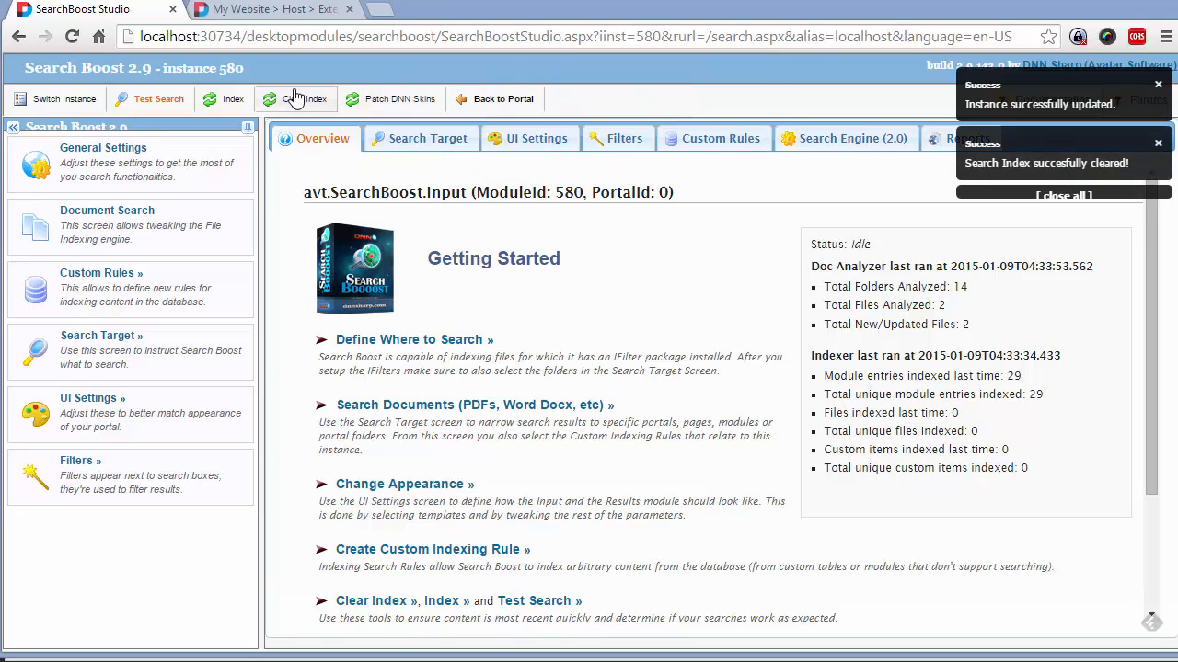
click(230, 99)
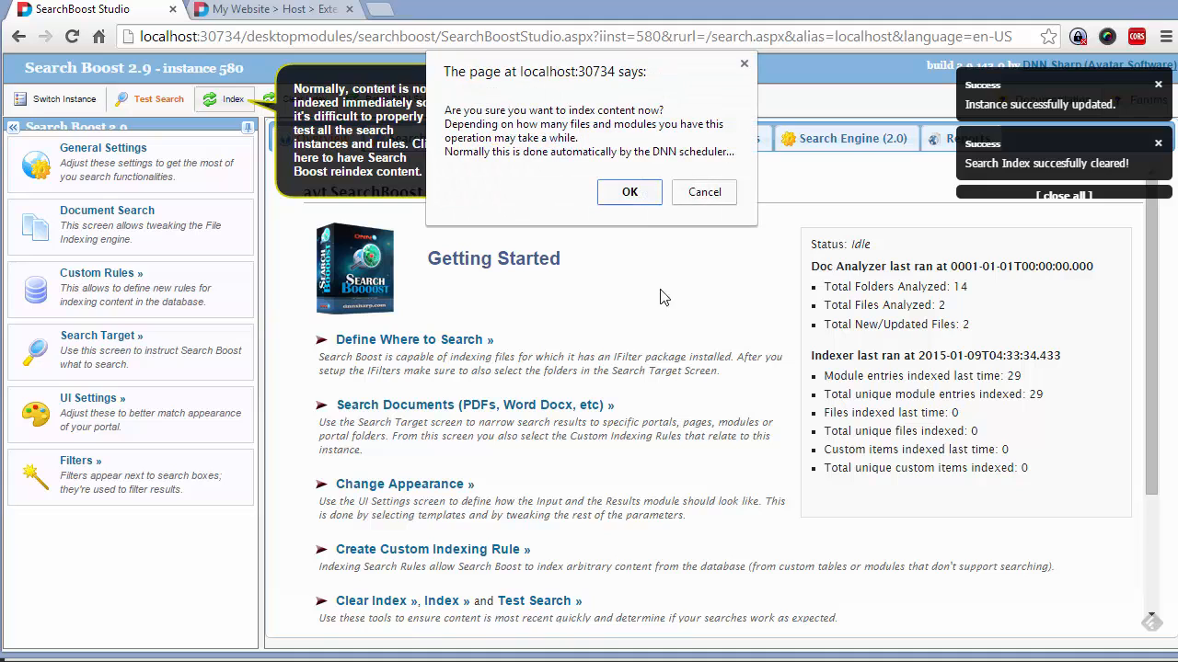
click(628, 193)
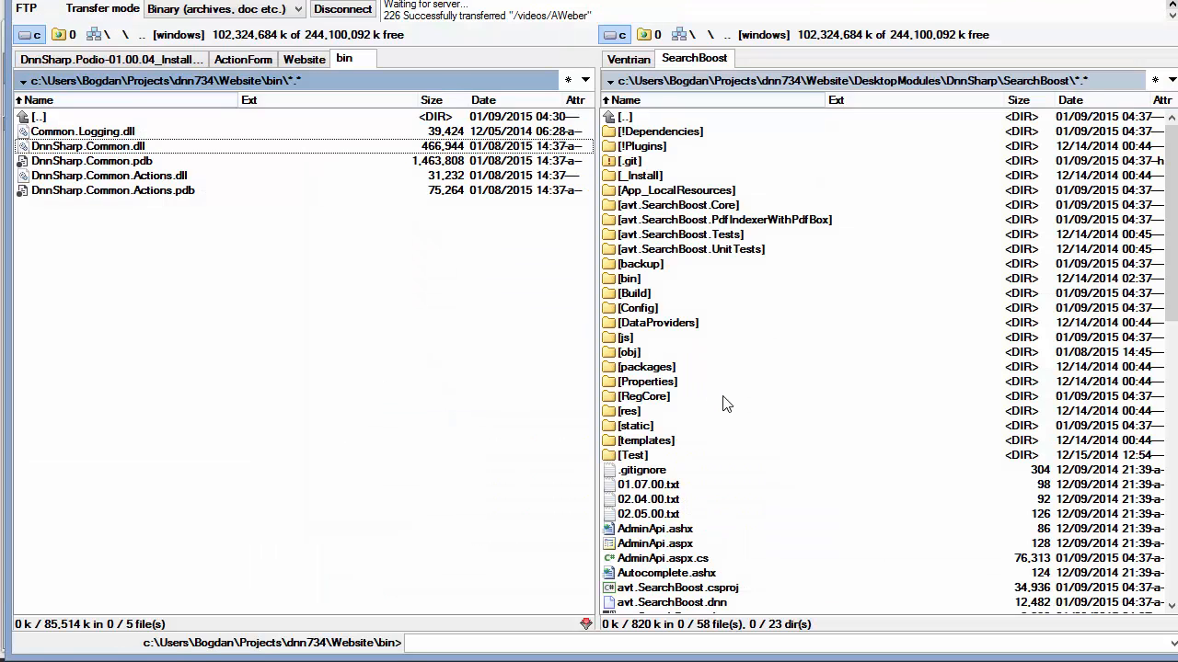
In the right panel, navigate up to the Website folder and into Portals\_default\Logs\SearchBoost
key(Tab)
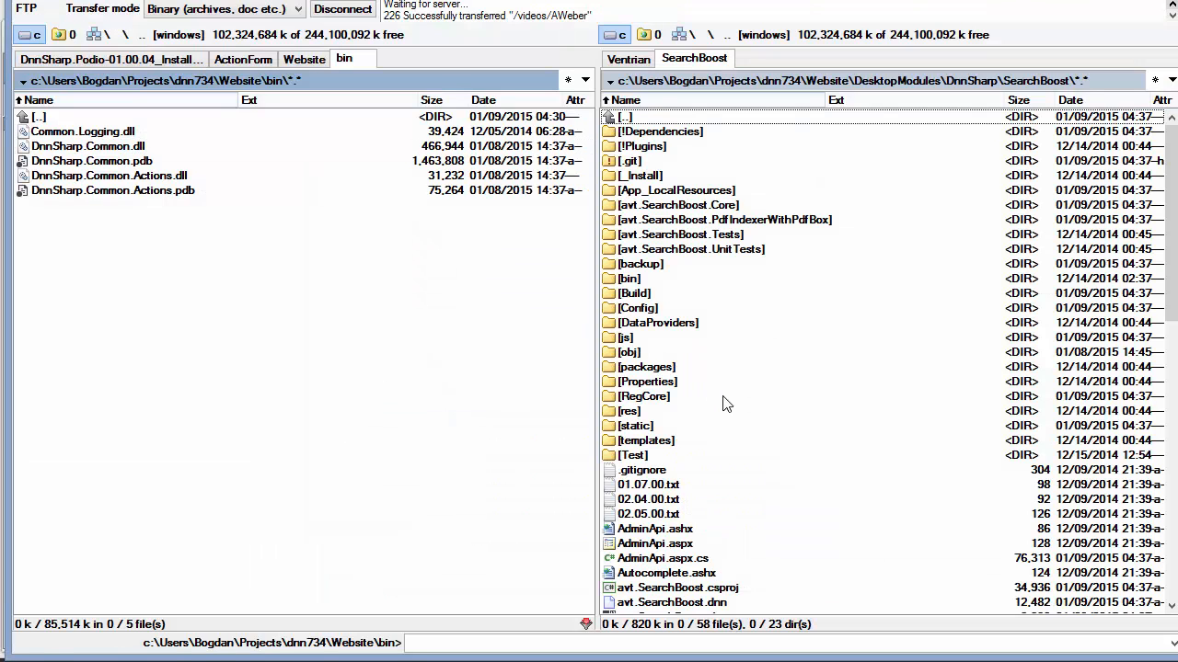
key(BackSpace)
key(BackSpace)
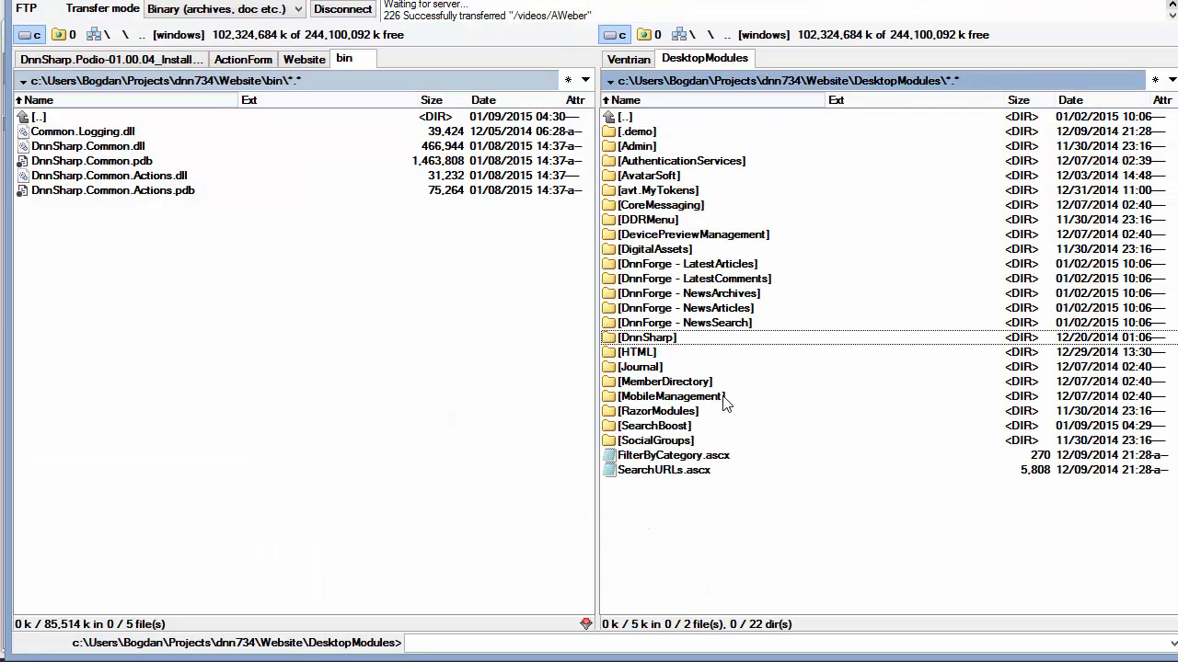
key(BackSpace)
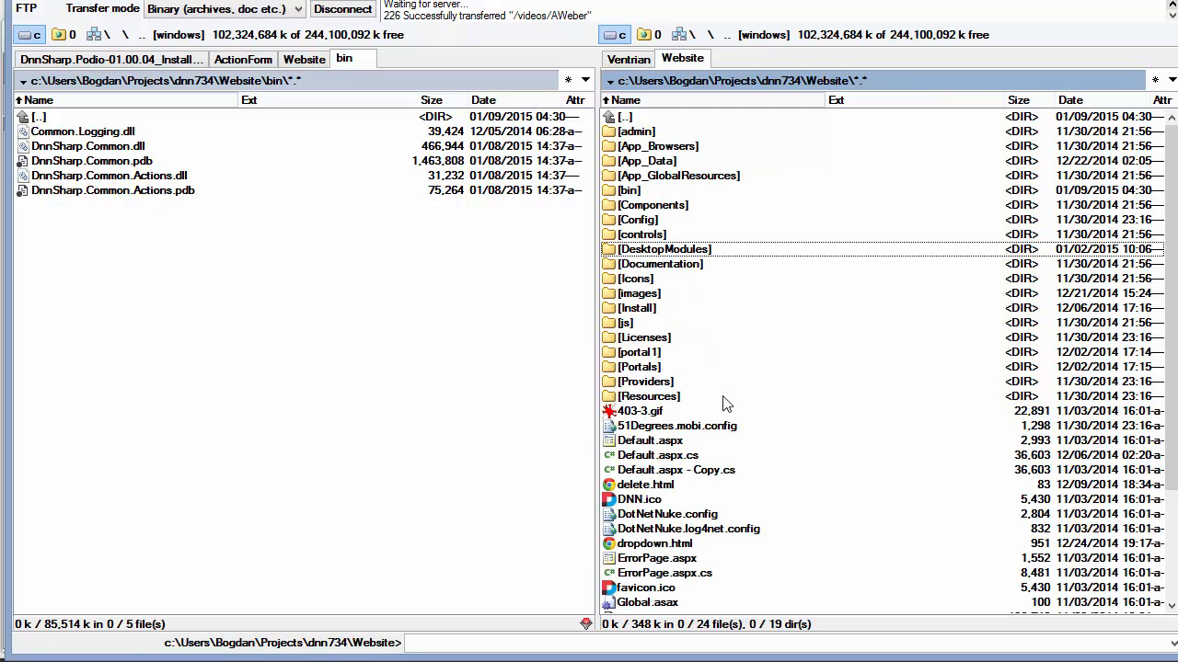
text(por)
key(Down)
key(Return)
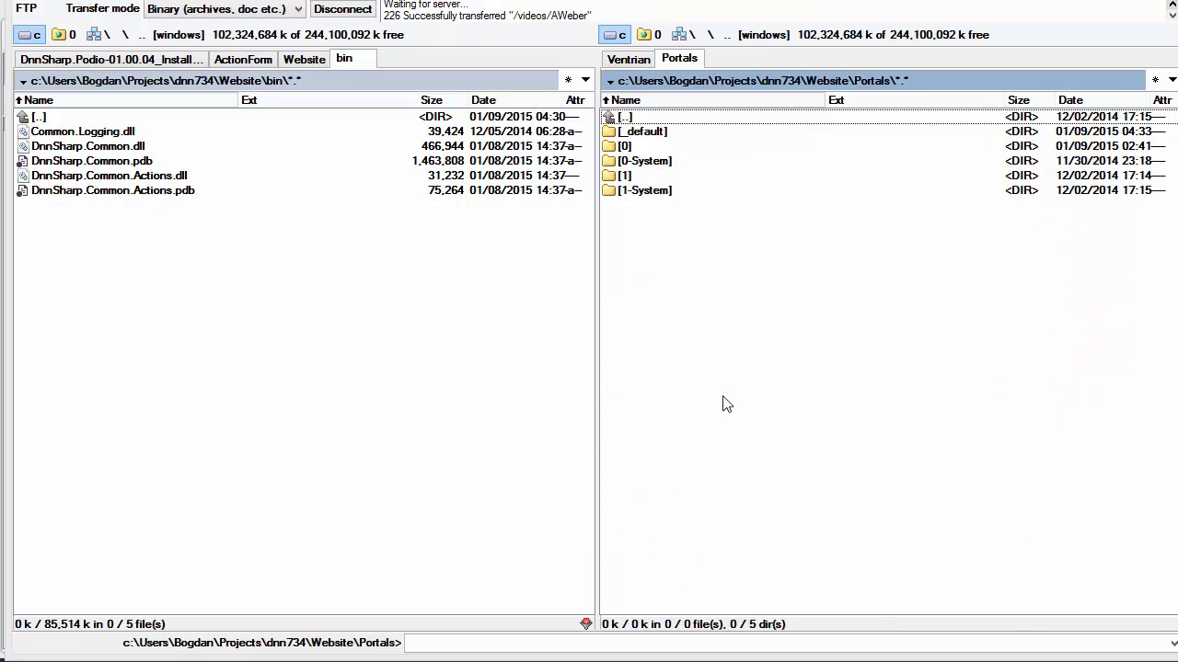
text(de)
key(Return)
text(logs)
key(Return)
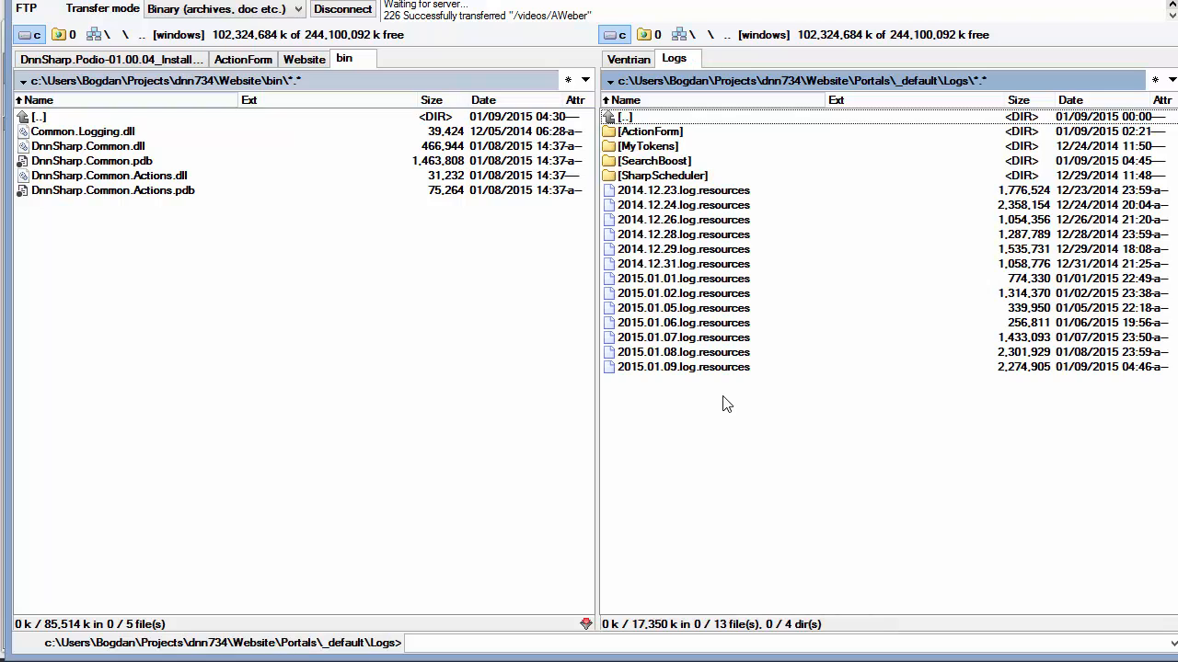
text(sea)
key(Return)
key(Down)
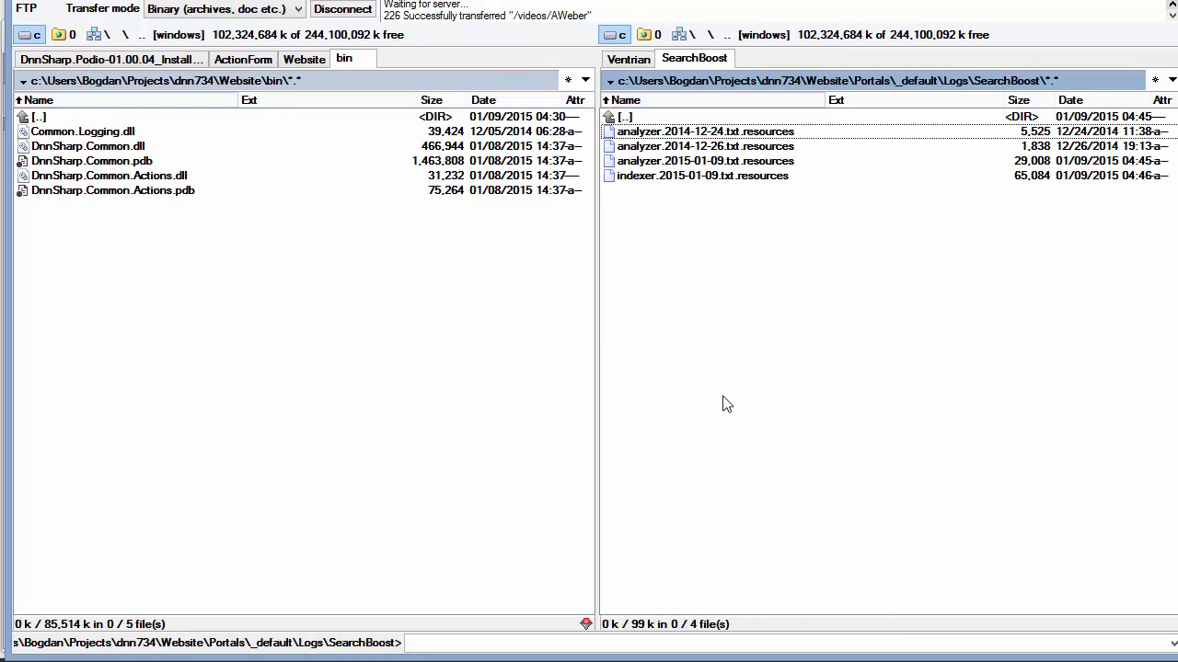
click(724, 176)
key(F3)
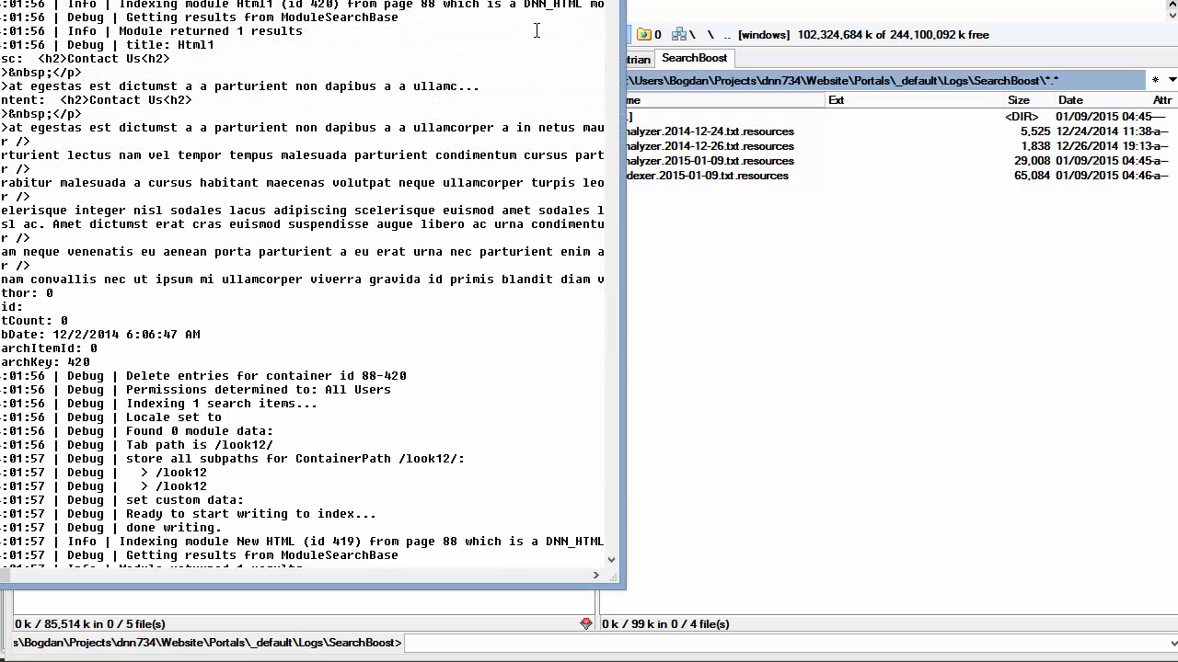
drag(623, 92, 1166, 224)
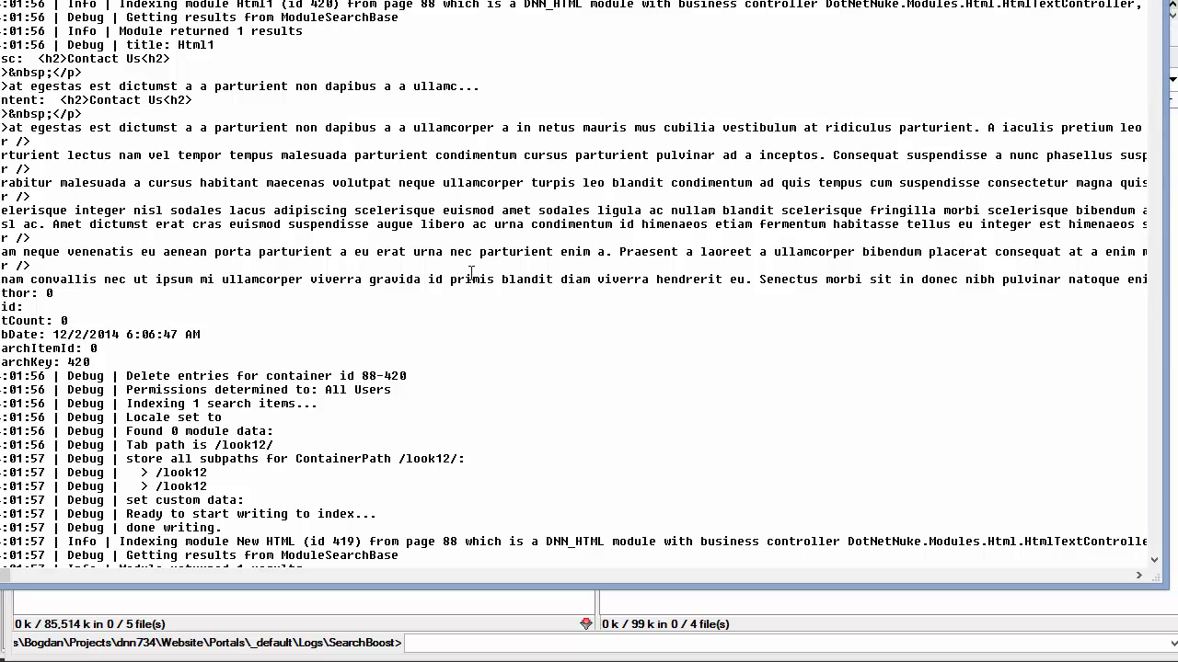
click(429, 199)
double_click(542, 4)
drag(237, 4, 590, 3)
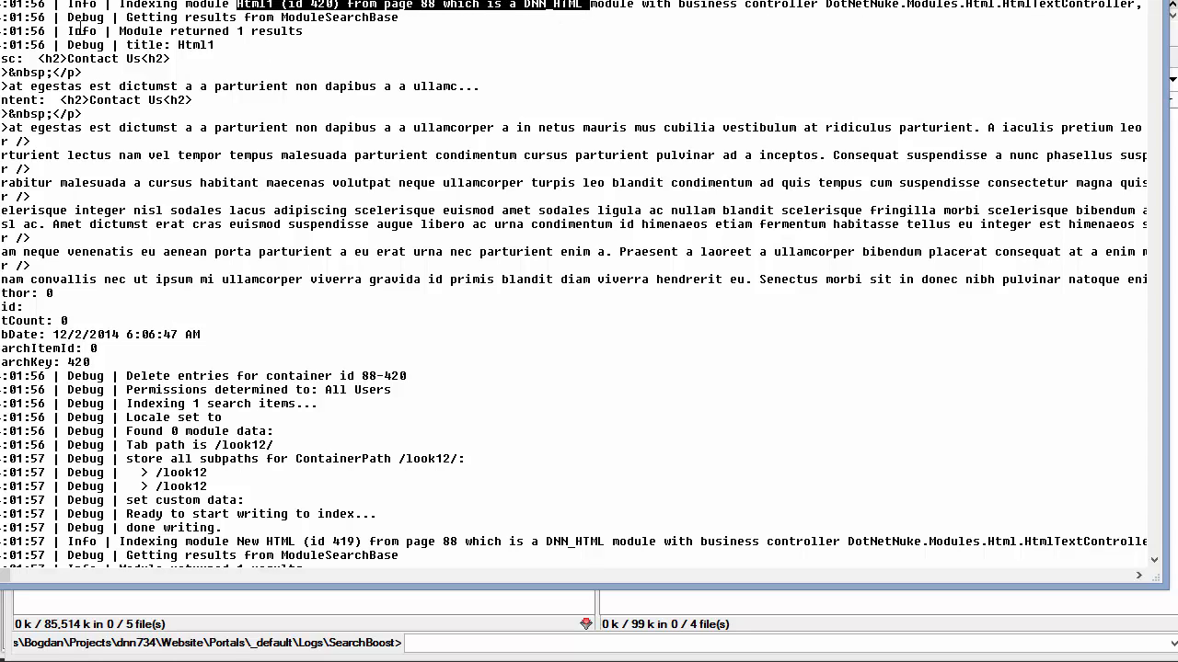
drag(2, 72, 583, 292)
click(583, 293)
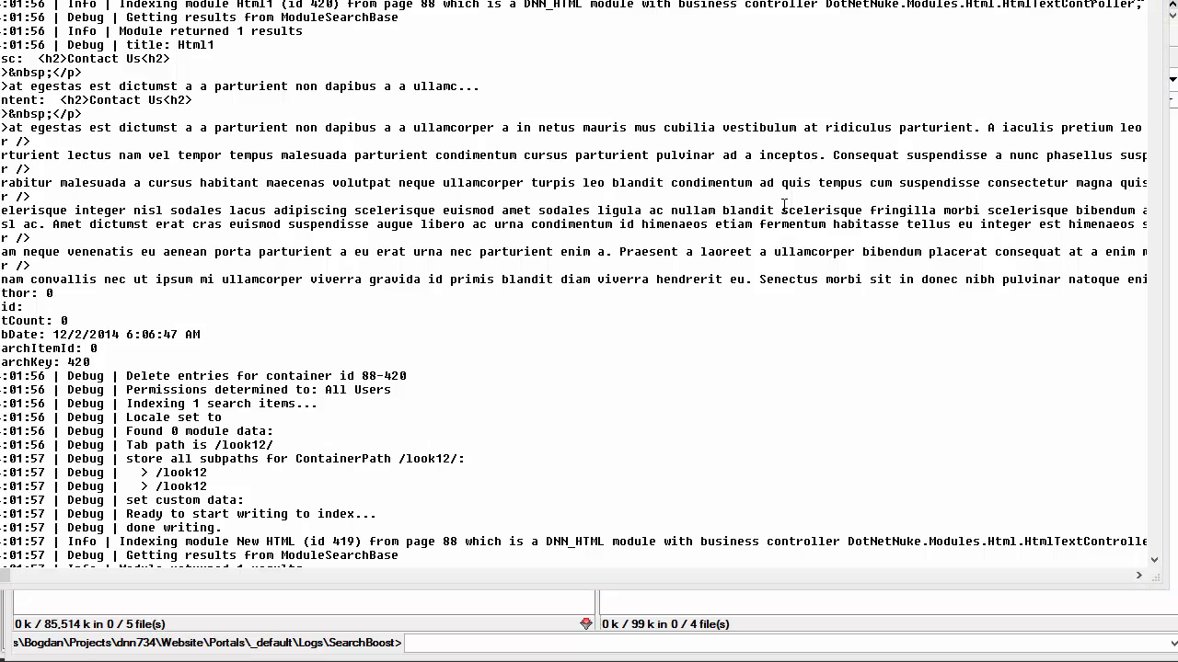
key(F7)
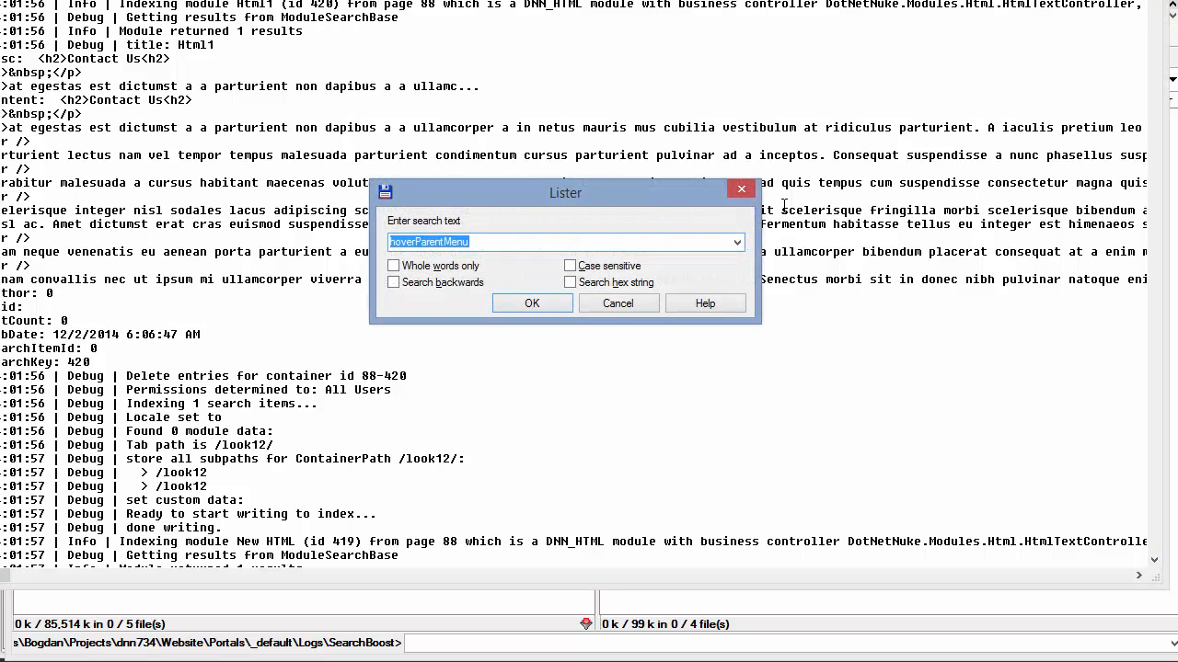
text(dnn)
key(Return)
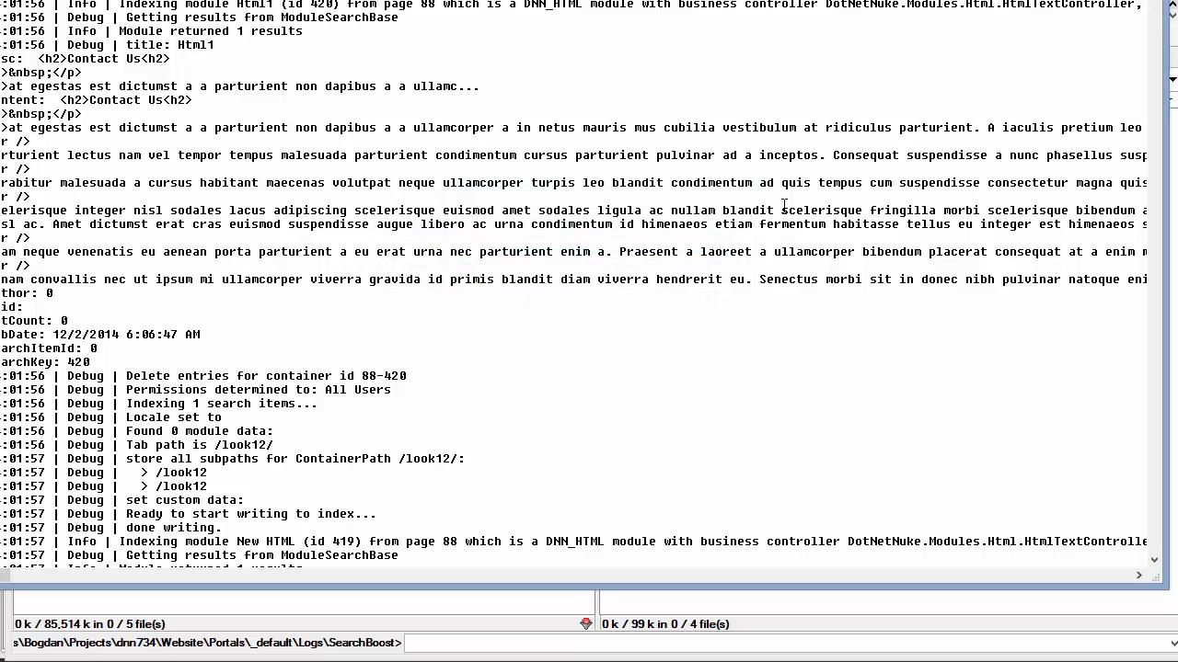
key(F7)
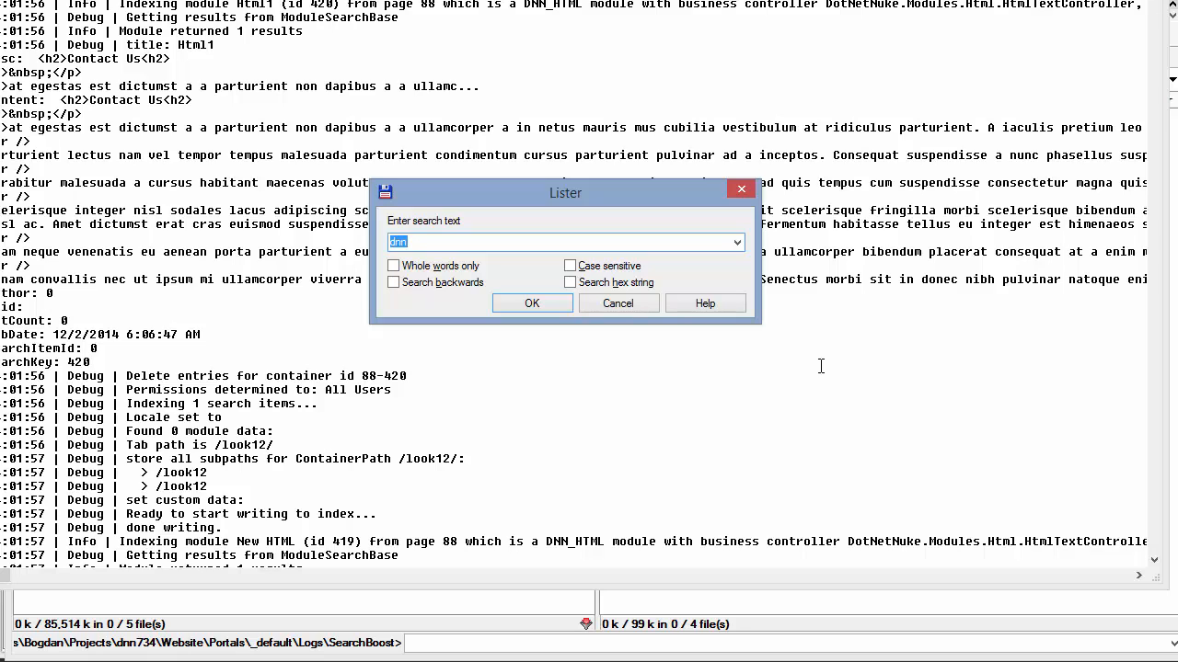
text(content)
key(Return)
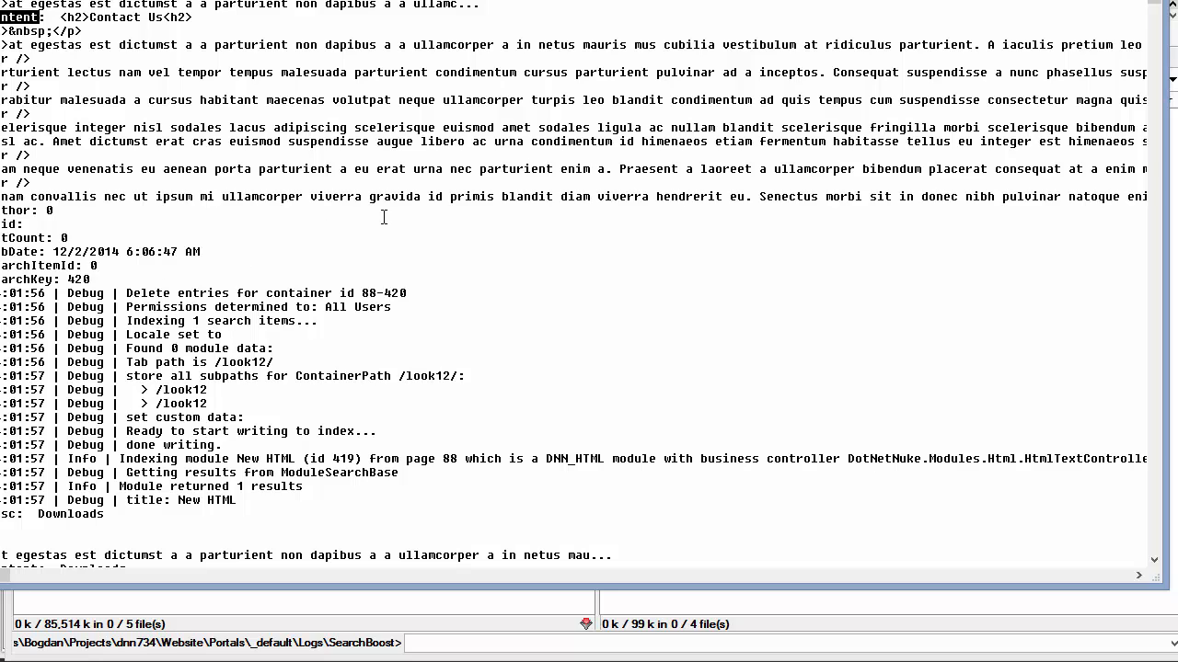
scroll(388, 230, up, 2)
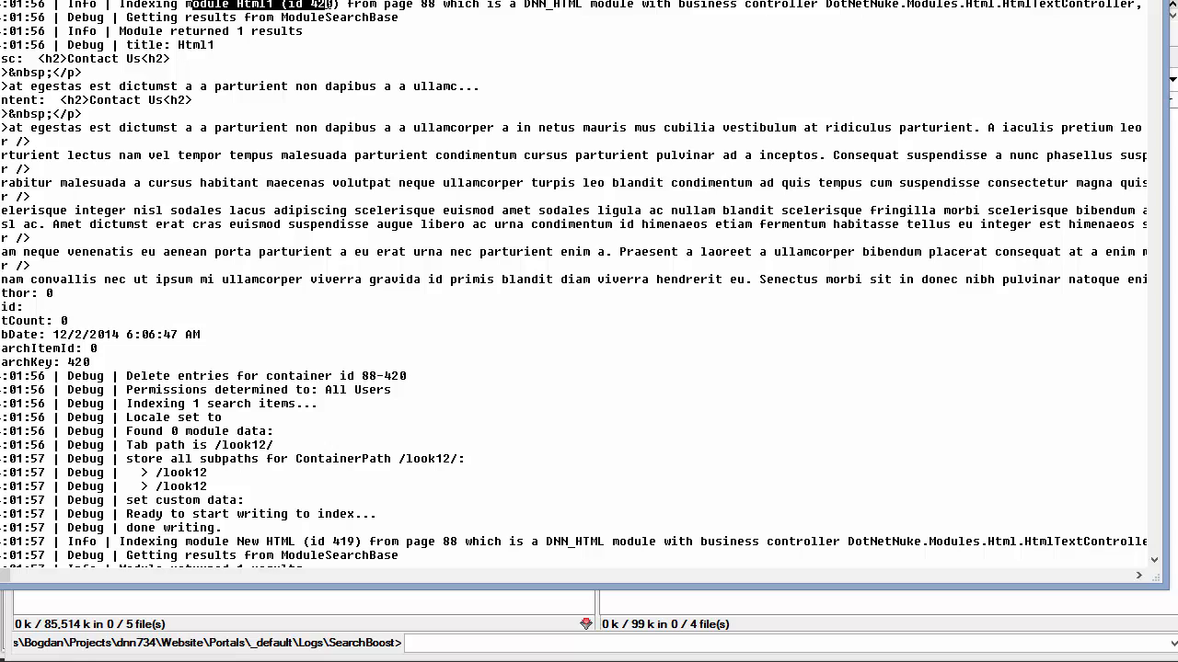
drag(328, 4, 613, 17)
click(589, 5)
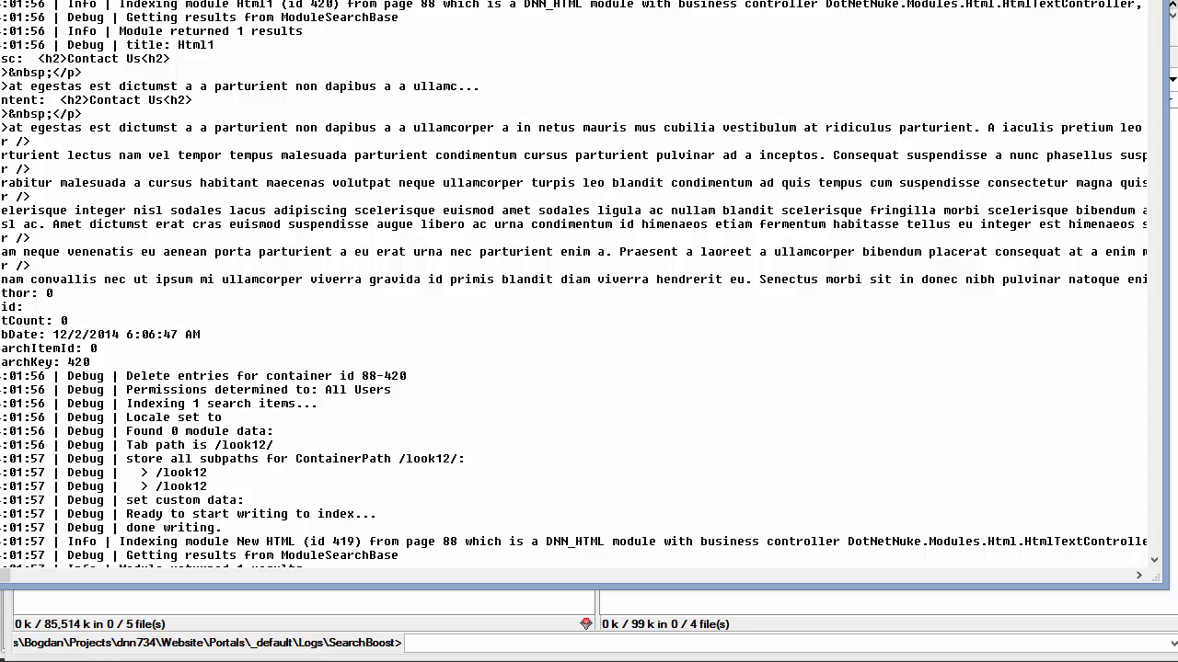
drag(2, 58, 113, 321)
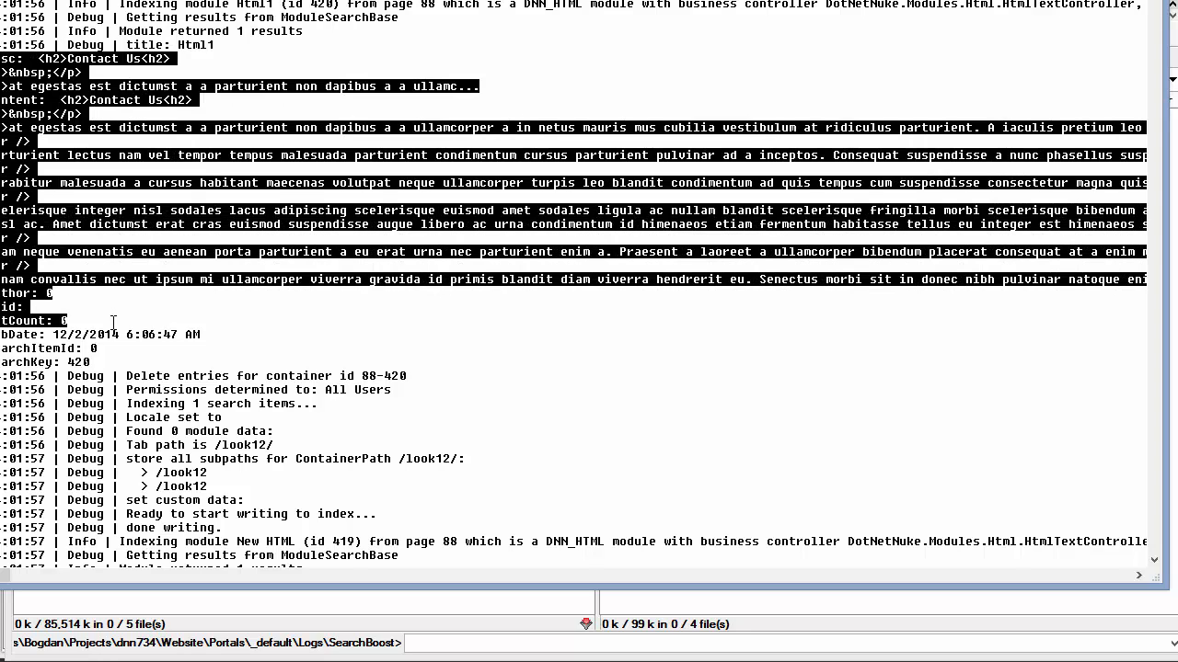
click(283, 346)
key(F7)
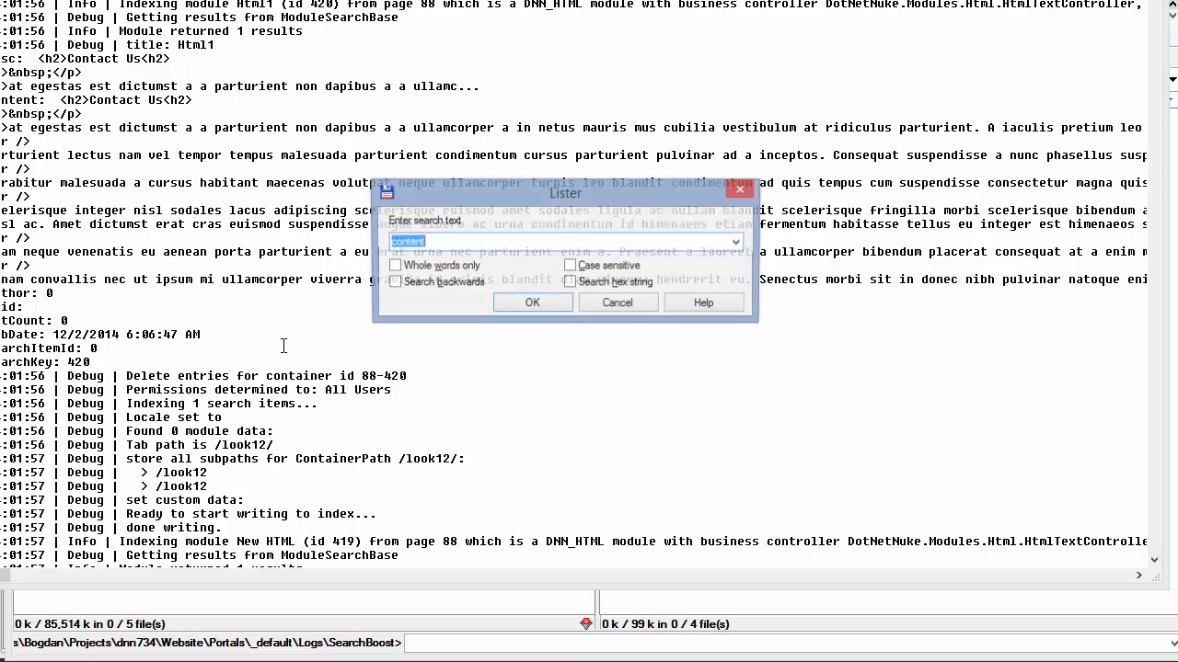
text(error)
key(Return)
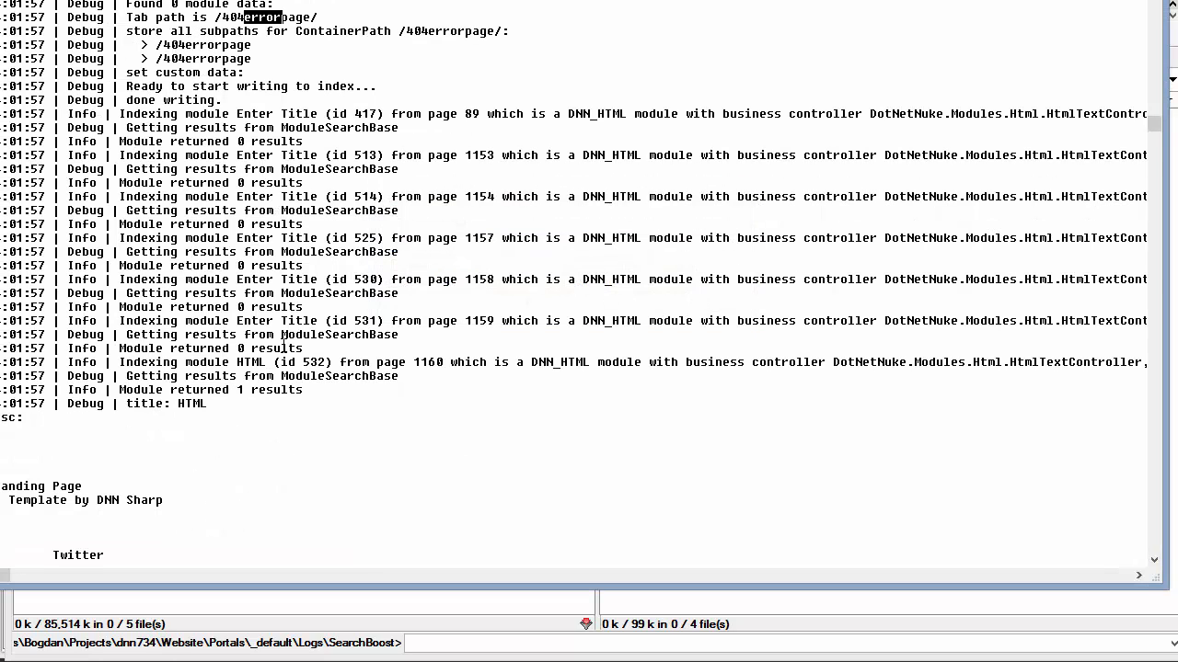
key(F3)
key(F3)
key(F3)
key(Return)
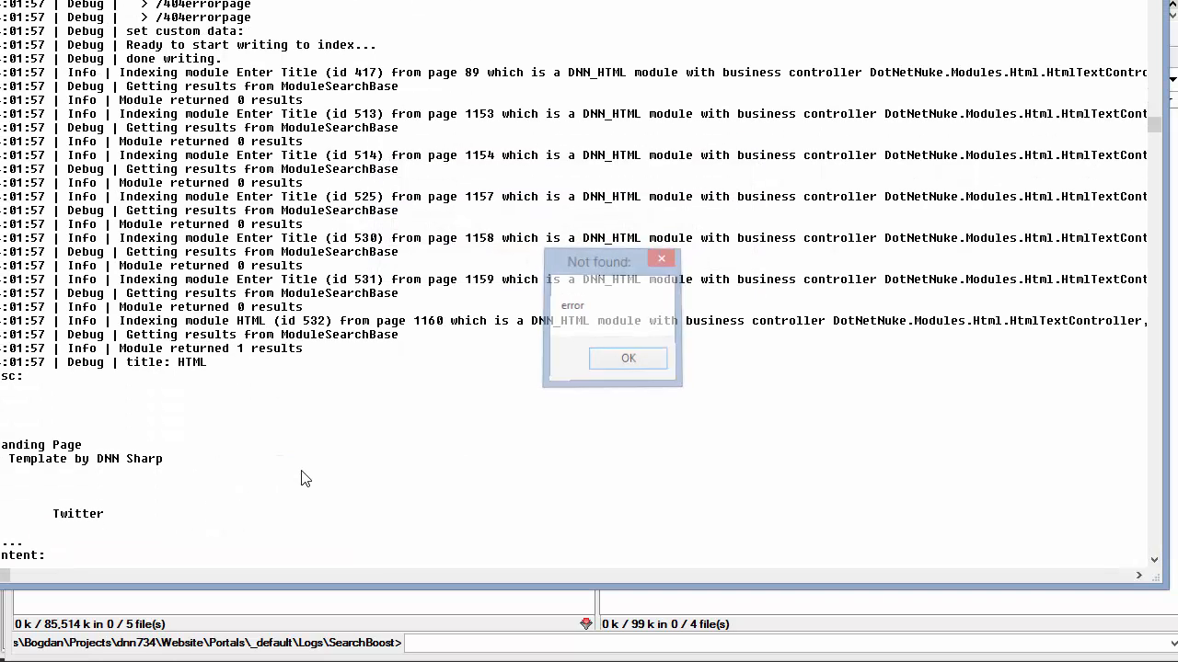
key(Page_Up)
key(F3)
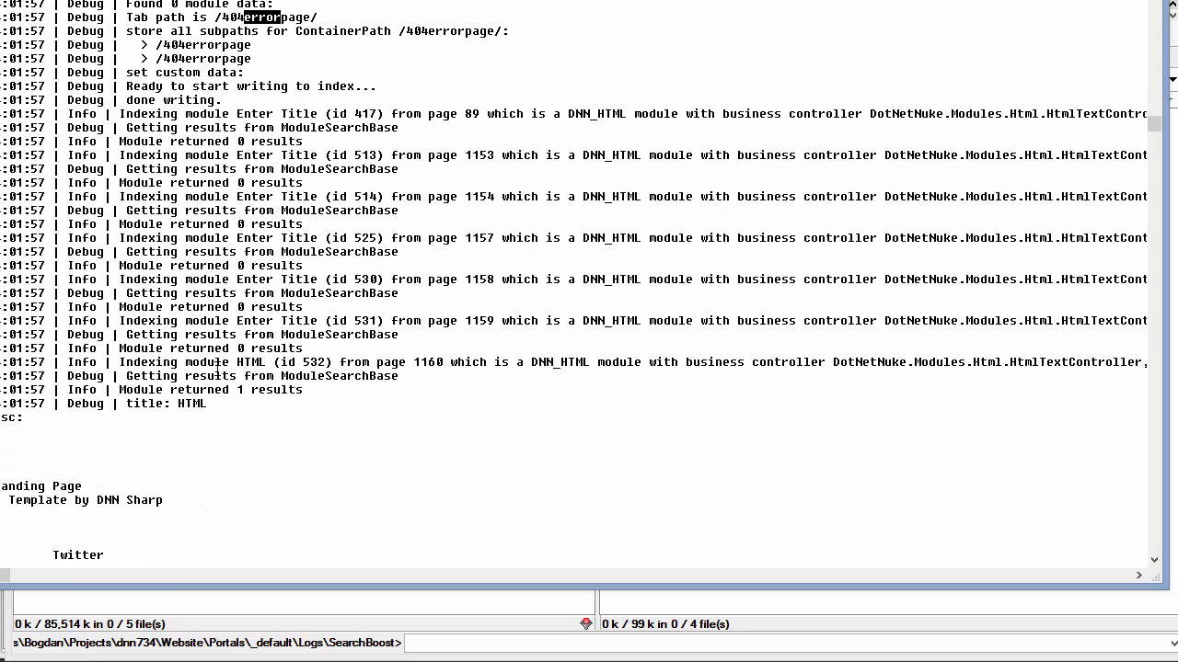
drag(67, 58, 105, 61)
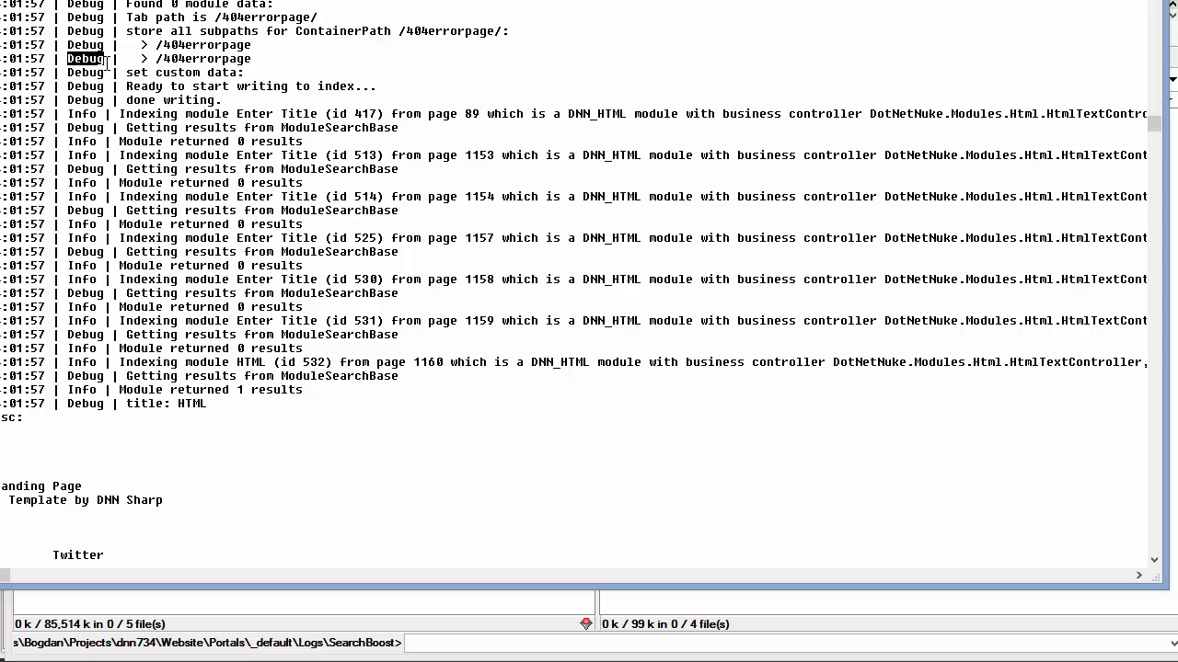
Close the log viewer and go back from SearchBoost Studio to the portal
key(Escape)
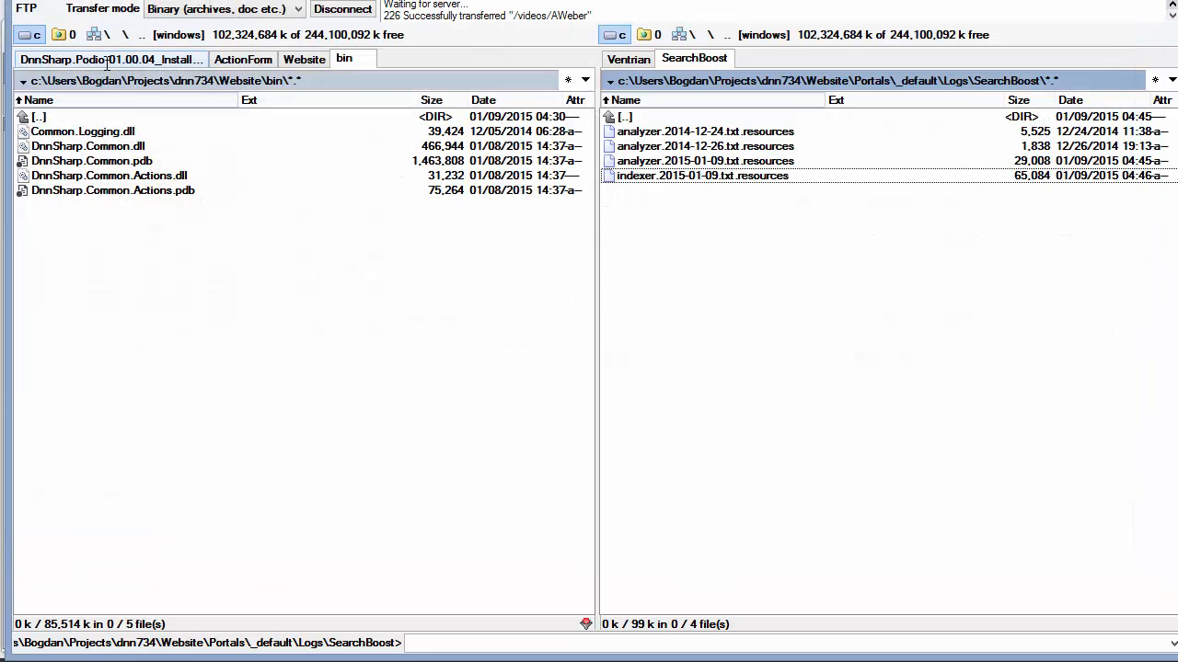
key(alt+Tab)
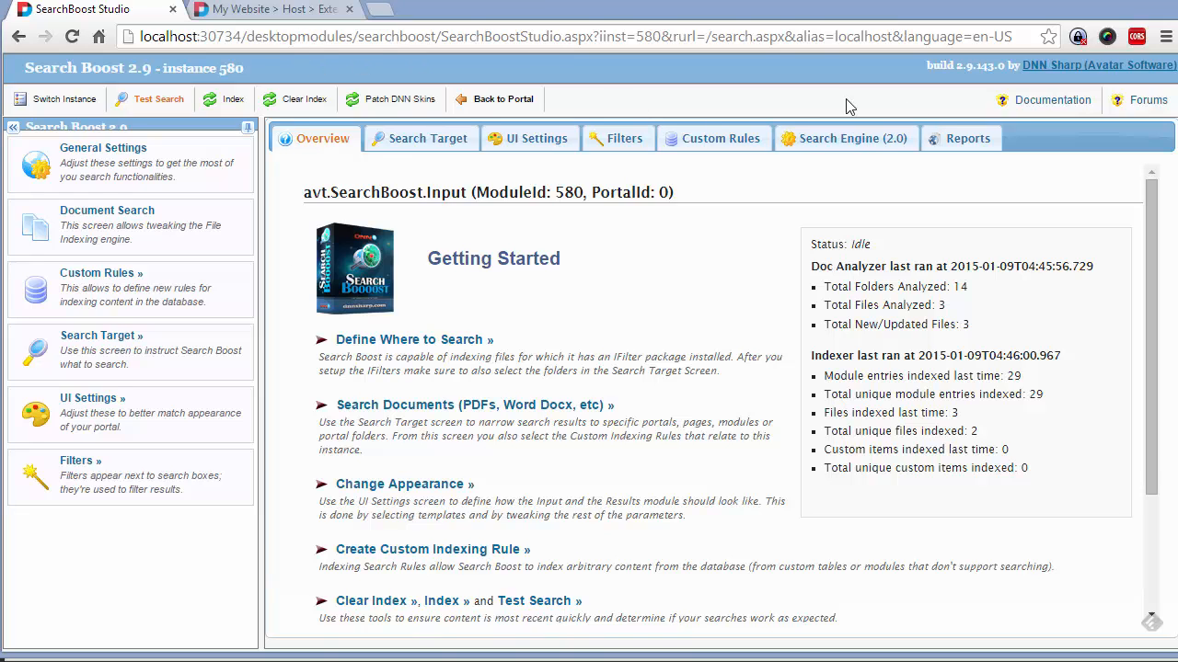
click(515, 99)
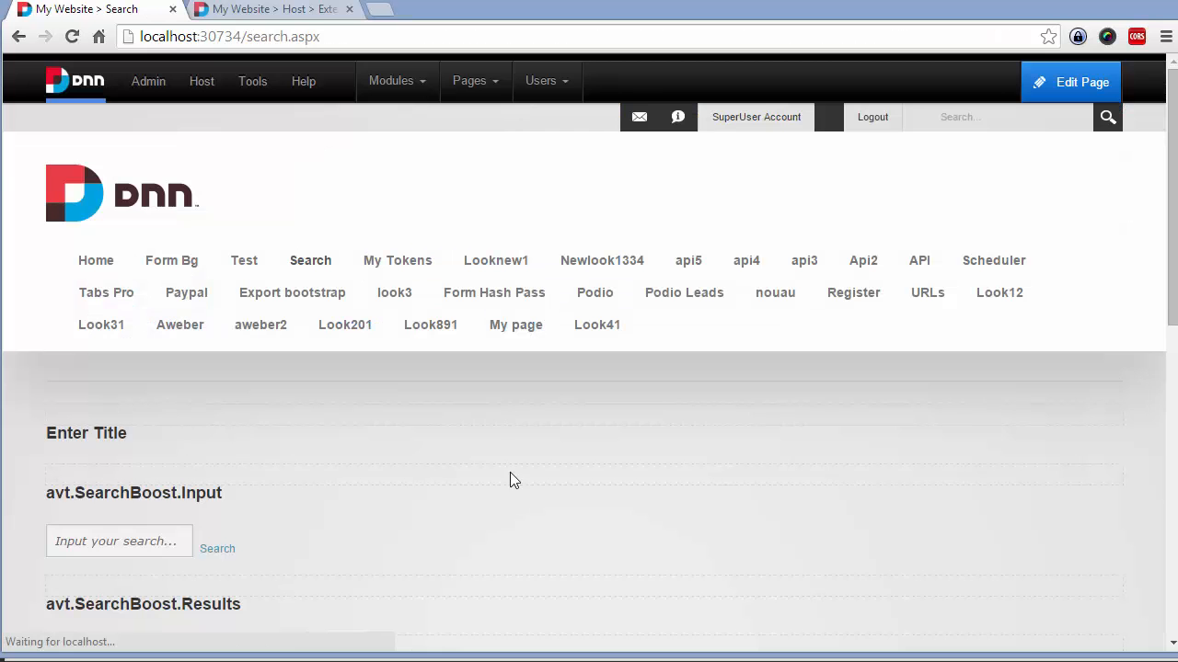
scroll(391, 442, down, 1)
Search the site for 'dnn' in the SearchBoost box and scroll through the results
click(71, 447)
scroll(263, 486, down, 5)
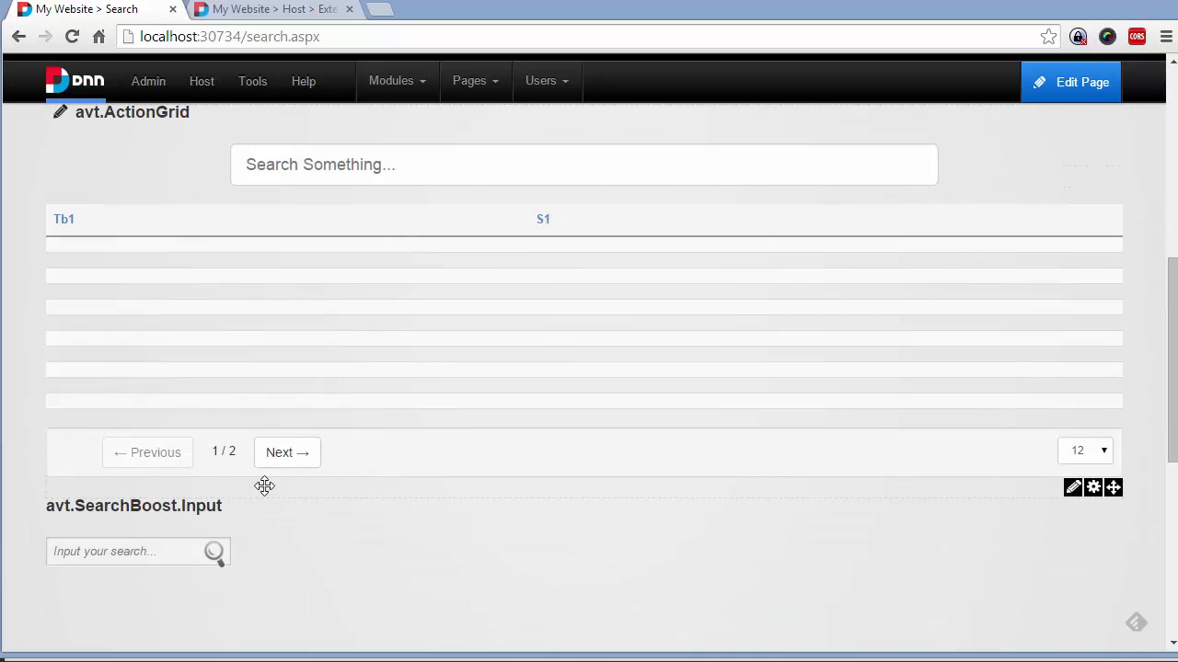
scroll(230, 433, down, 2)
click(193, 375)
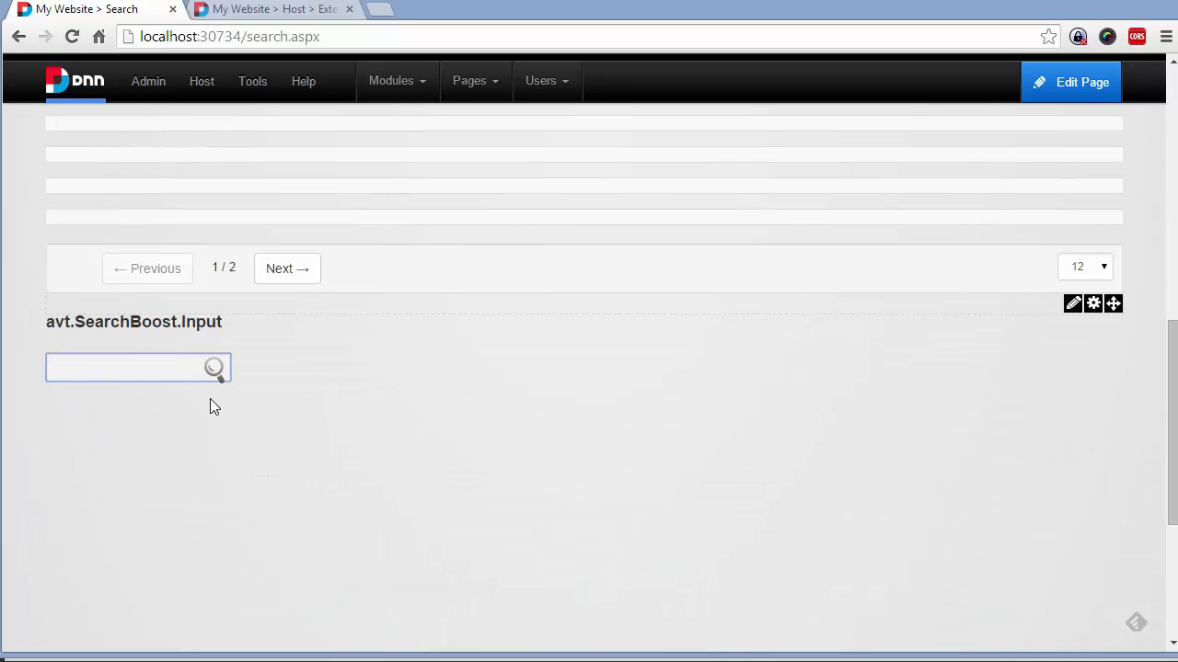
text(dnn)
click(210, 399)
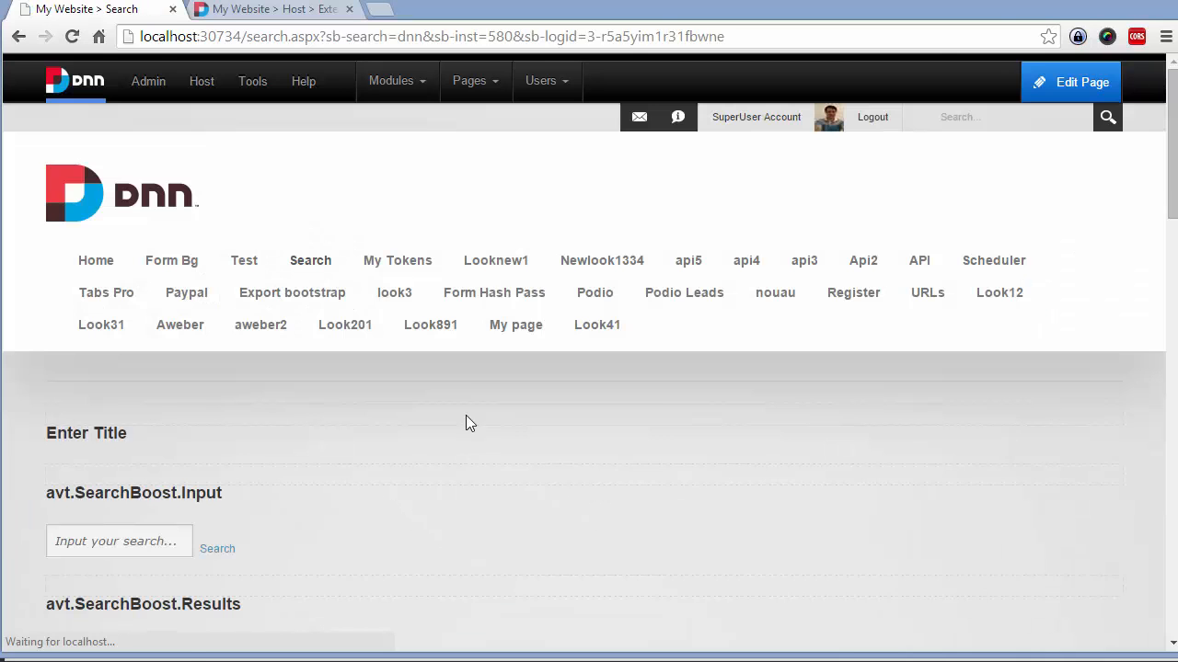
scroll(513, 377, down, 4)
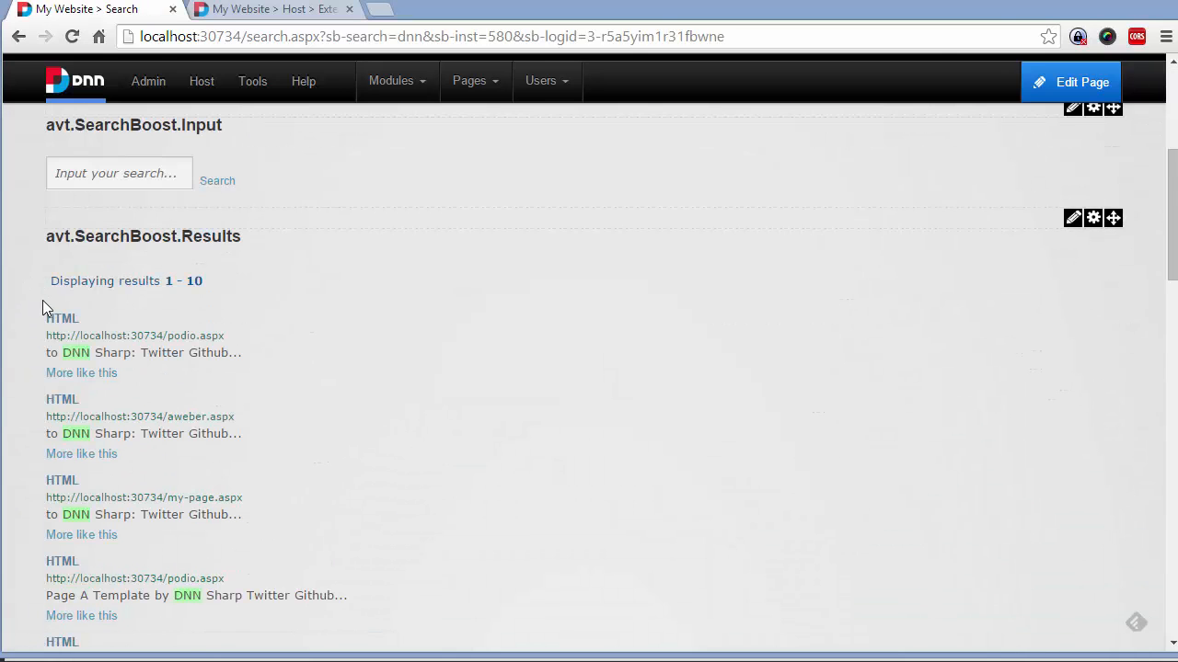
scroll(43, 299, down, 2)
scroll(268, 556, down, 2)
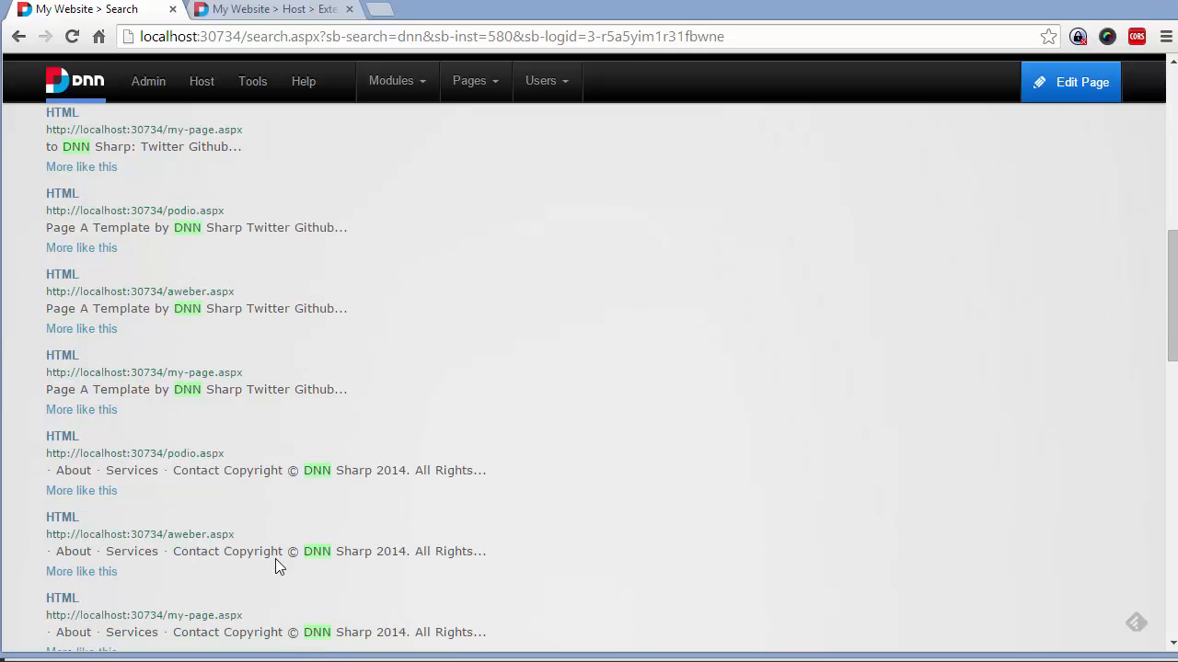
scroll(275, 558, down, 2)
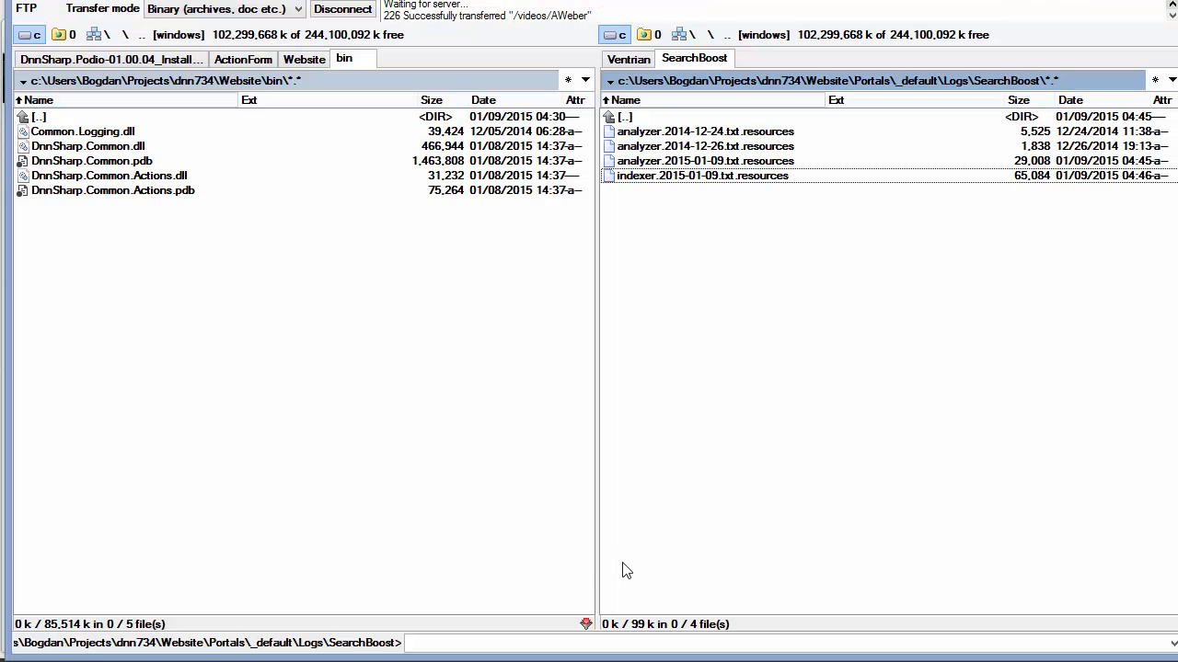
Navigate the right panel to Portals\0\Logs\SearchBoost and select the search.580 log
key(BackSpace)
key(BackSpace)
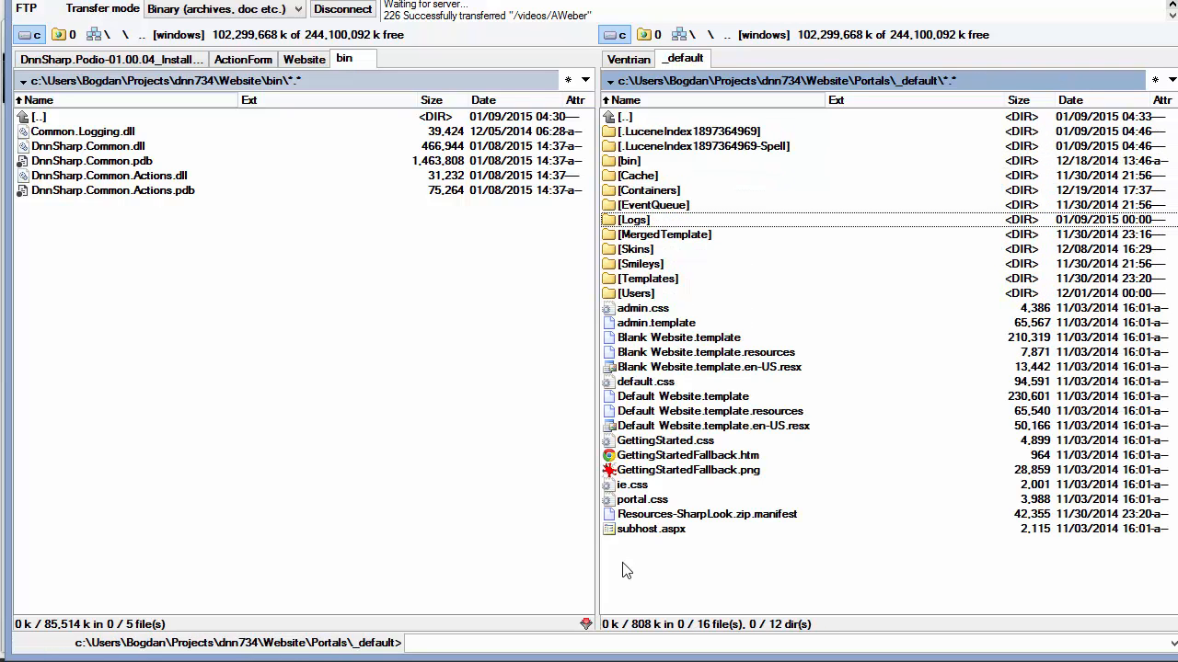
key(BackSpace)
key(Down)
key(Return)
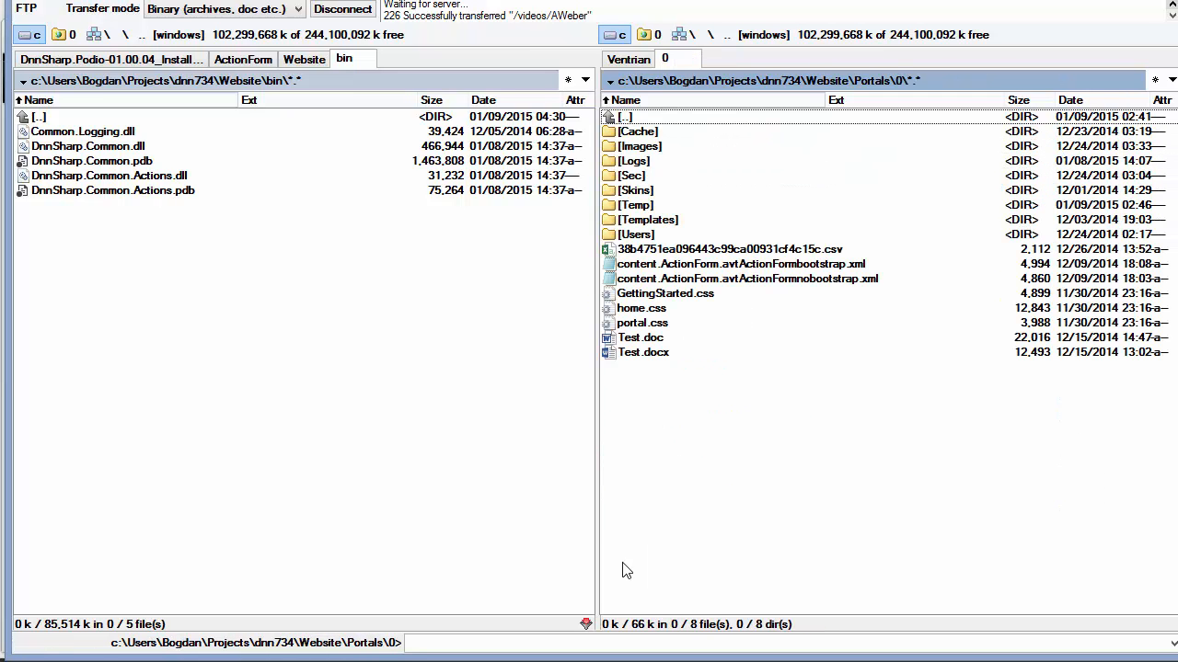
text(logs)
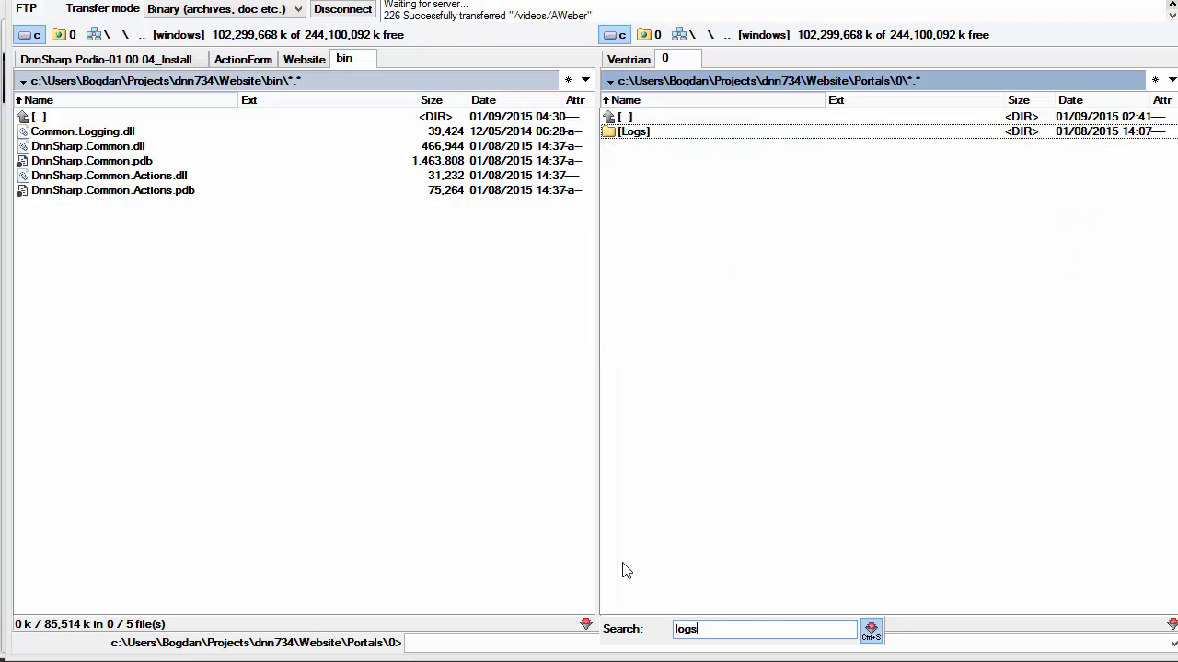
key(Return)
text(sea)
key(Return)
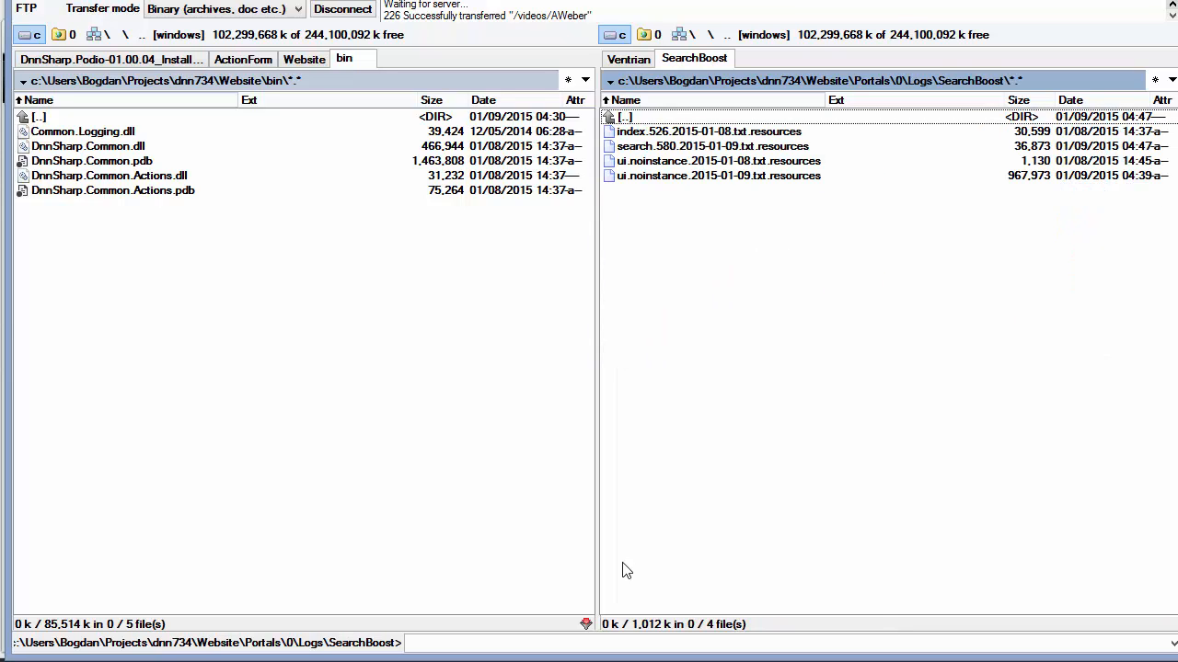
key(Down)
key(Down)
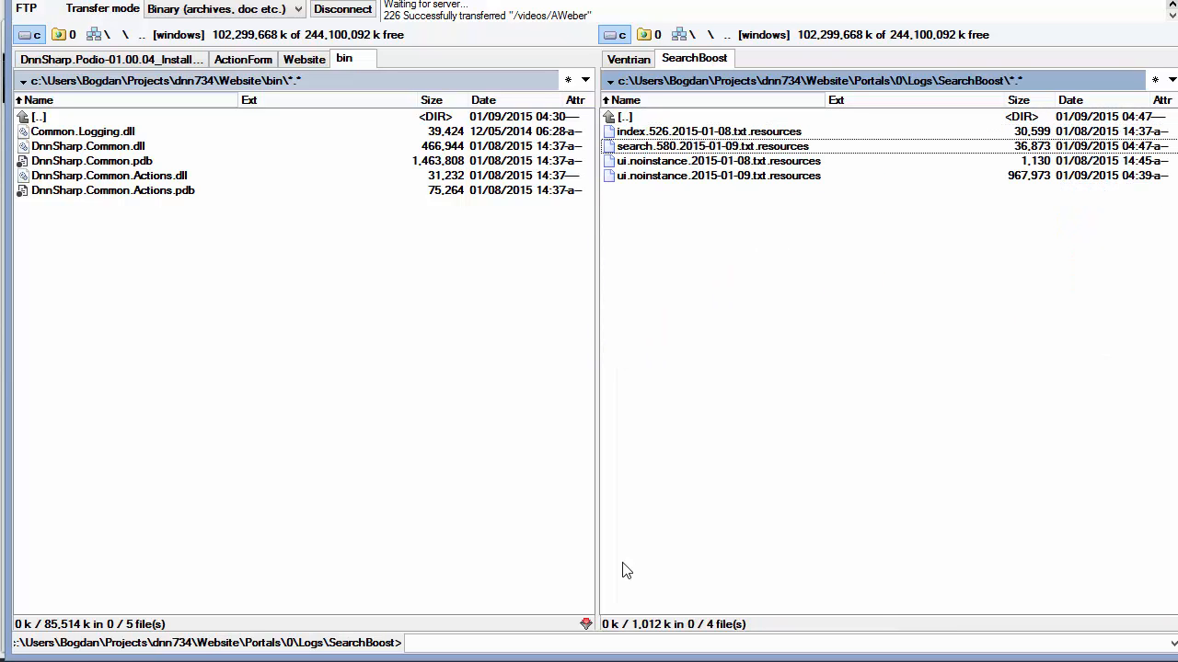
Open the search.580 log in Lister and widen the viewer to show long lines
key(F3)
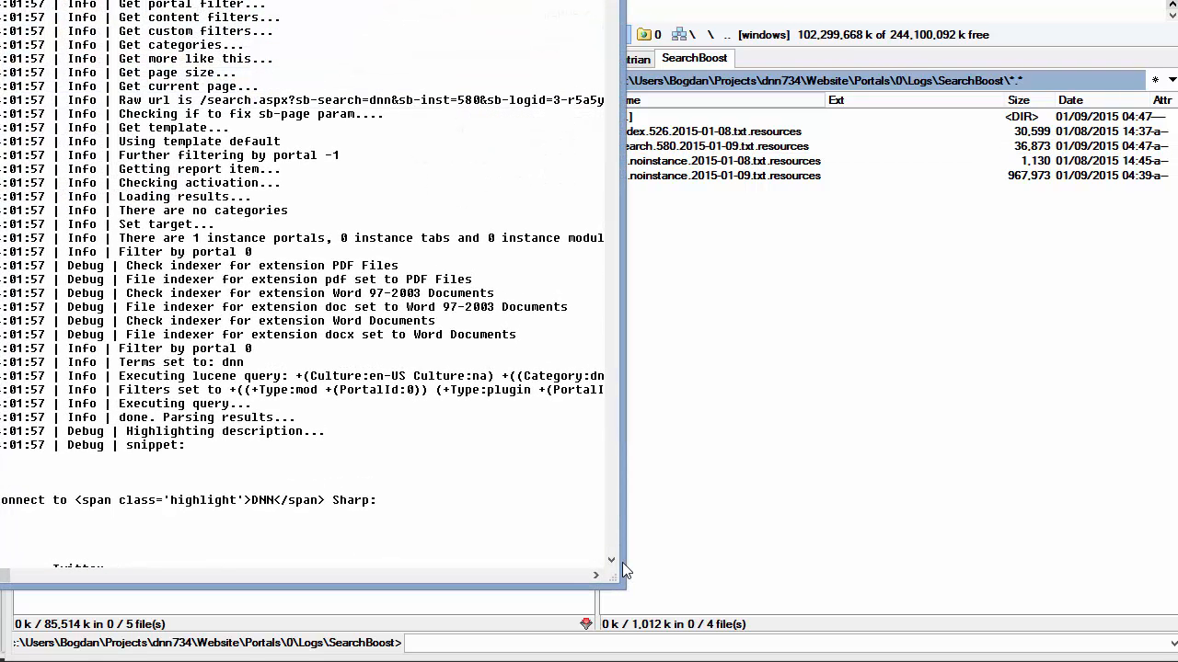
scroll(499, 237, down, 3)
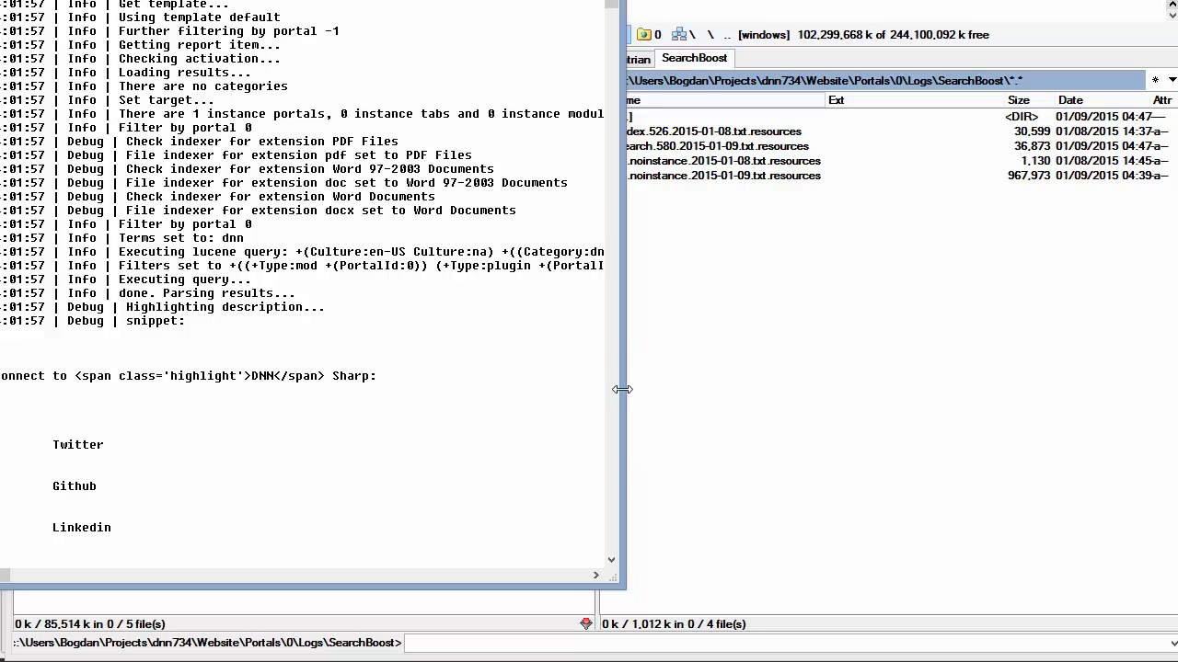
drag(626, 392, 1002, 402)
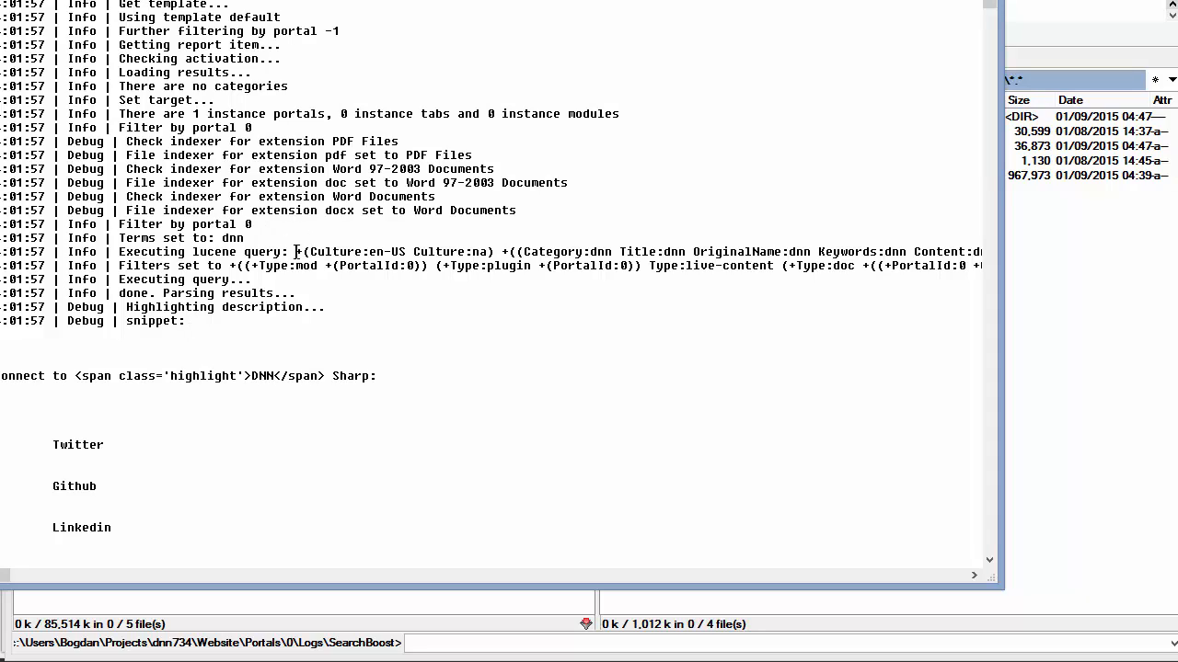
Select the Executing lucene query and Filters lines to read them, then return to the file panels
drag(296, 252, 414, 252)
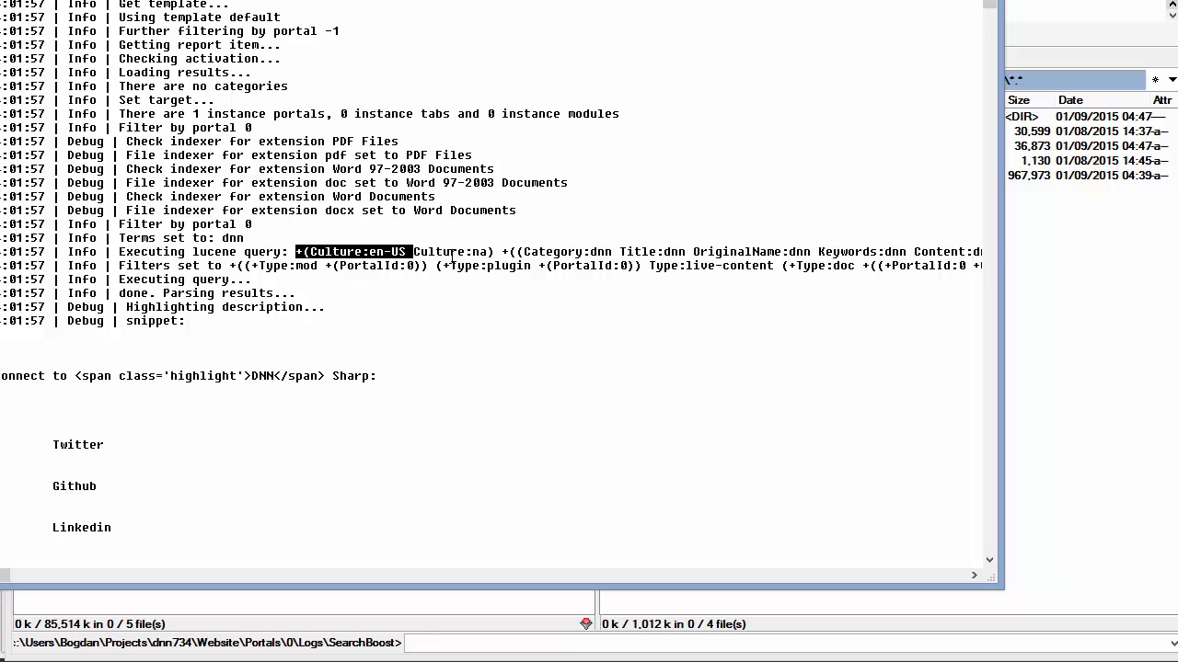
key(shift+Home)
key(shift+End)
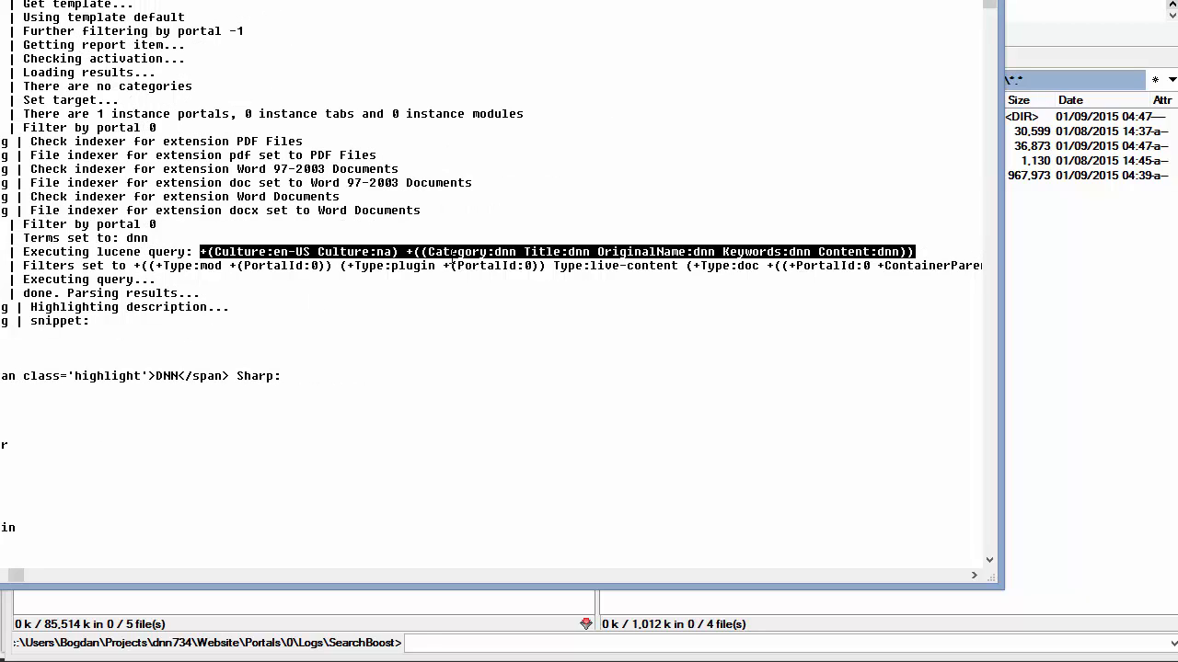
drag(127, 266, 271, 278)
key(shift+End)
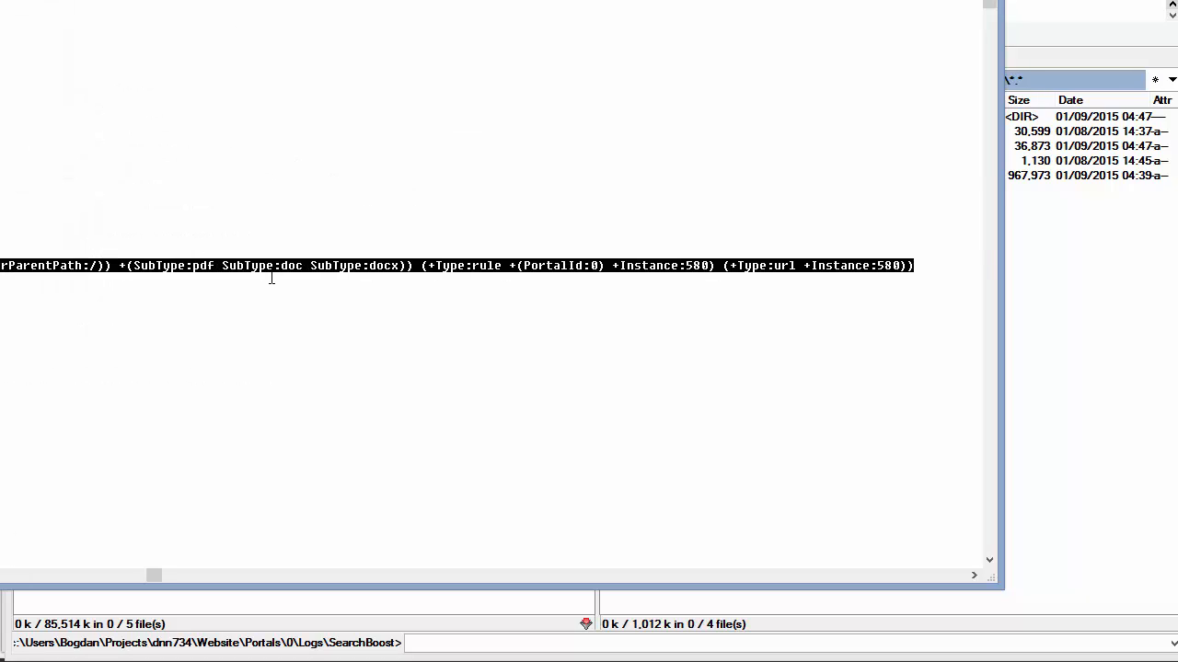
key(Home)
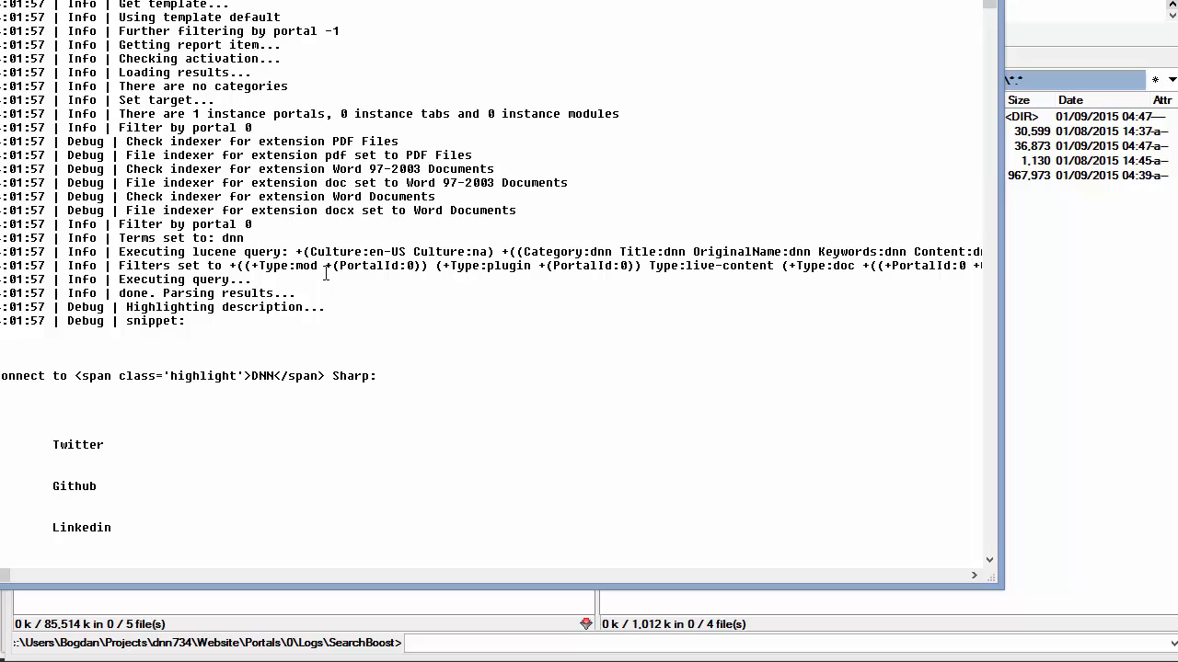
key(shift+End)
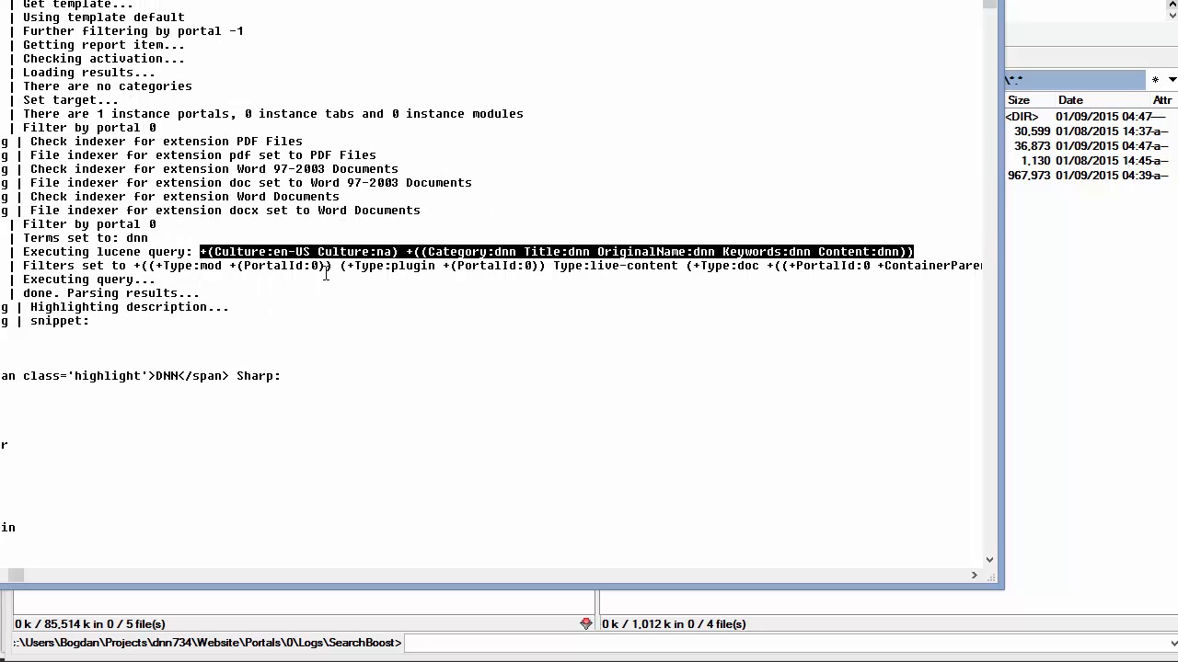
click(144, 267)
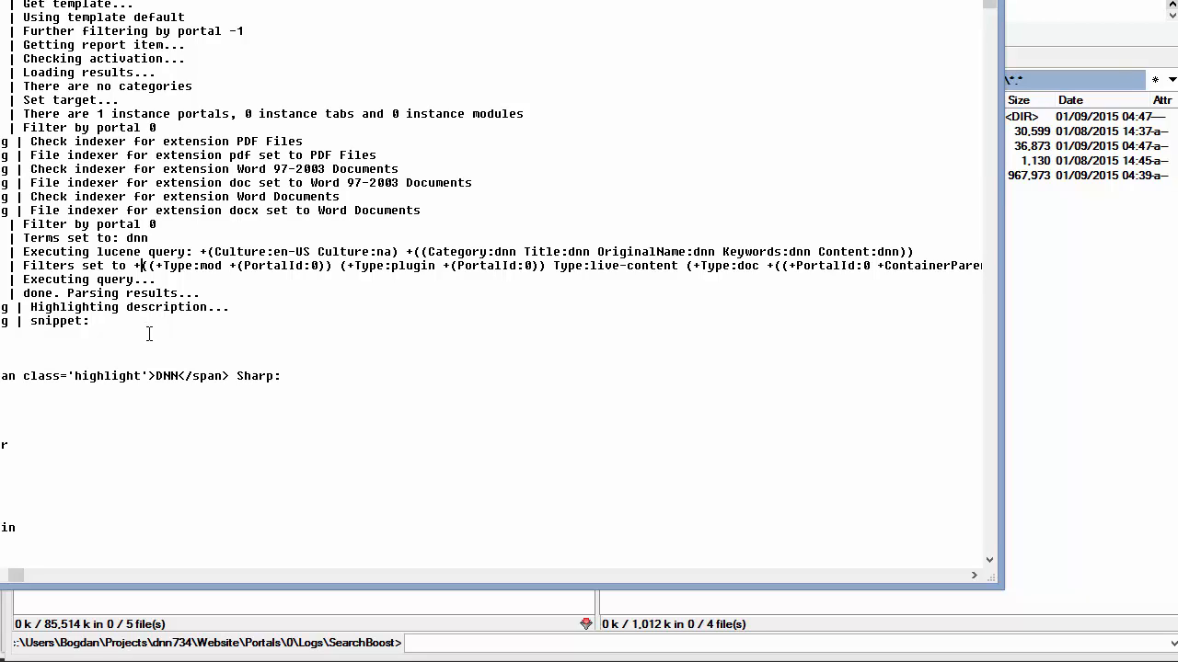
click(1100, 334)
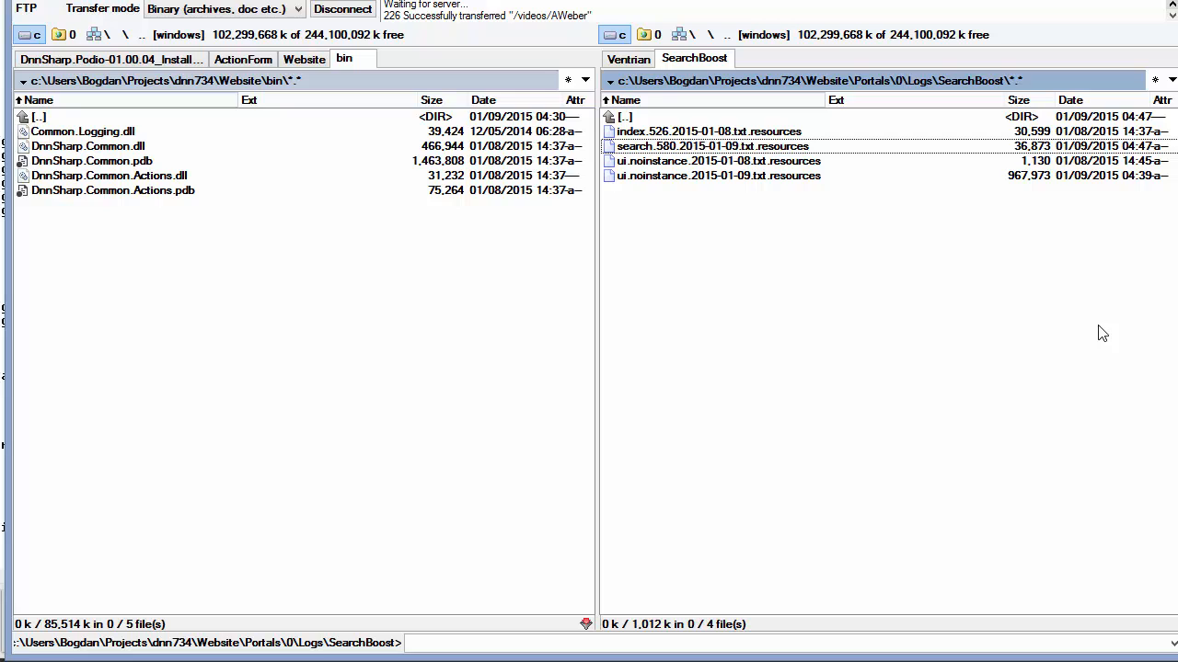
Launch Luke from lukeall-3.5.0.jar in the Projects\.tools folder
key(Tab)
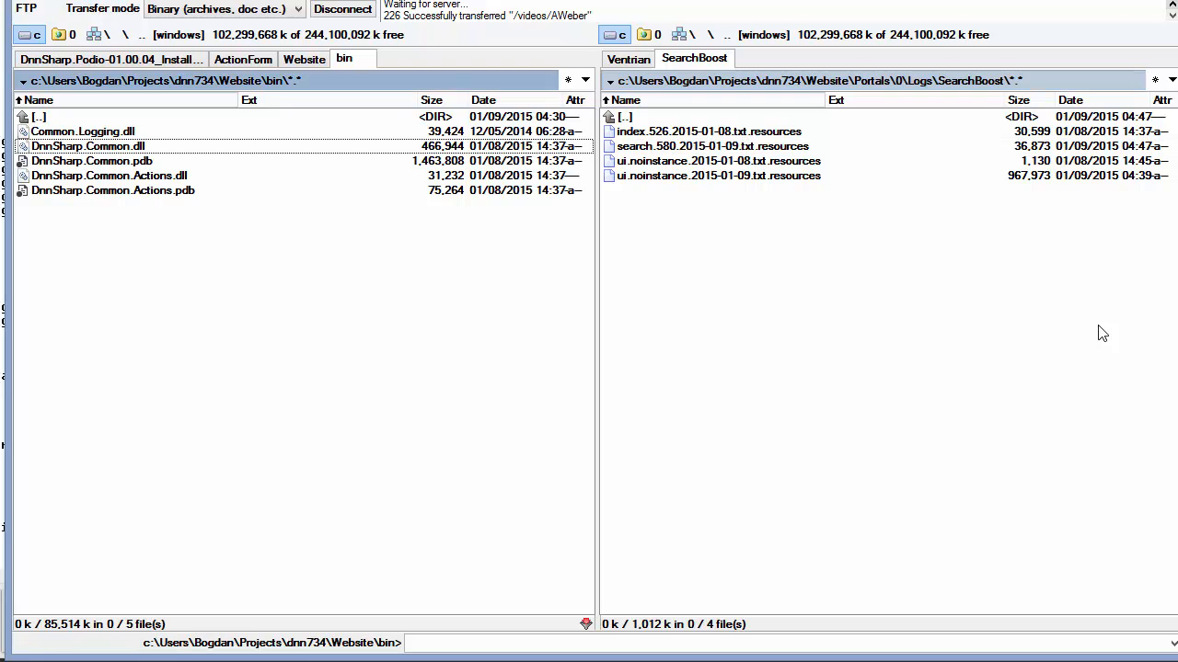
key(BackSpace)
key(BackSpace)
key(BackSpace)
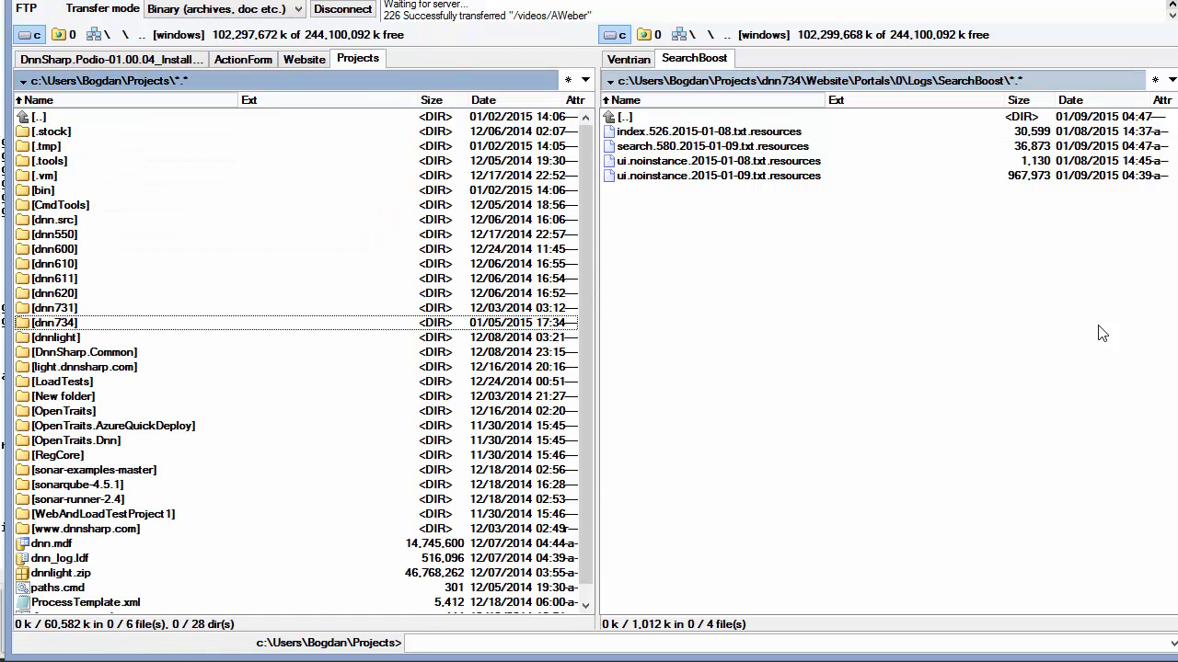
text(too)
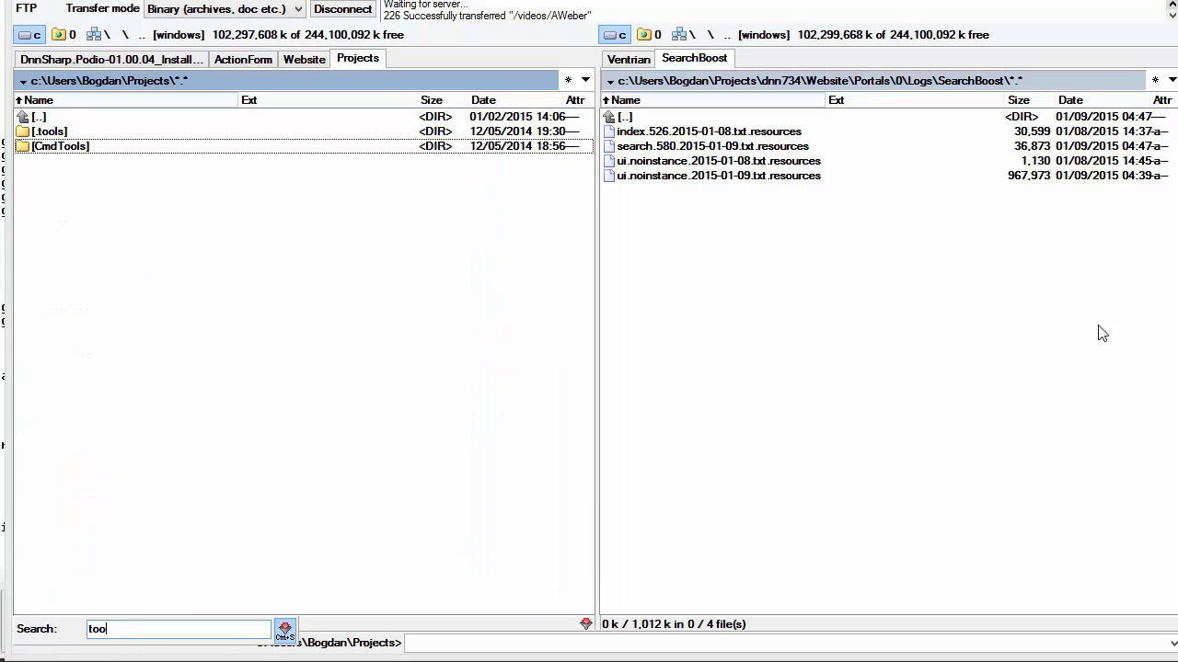
key(Return)
text(luke)
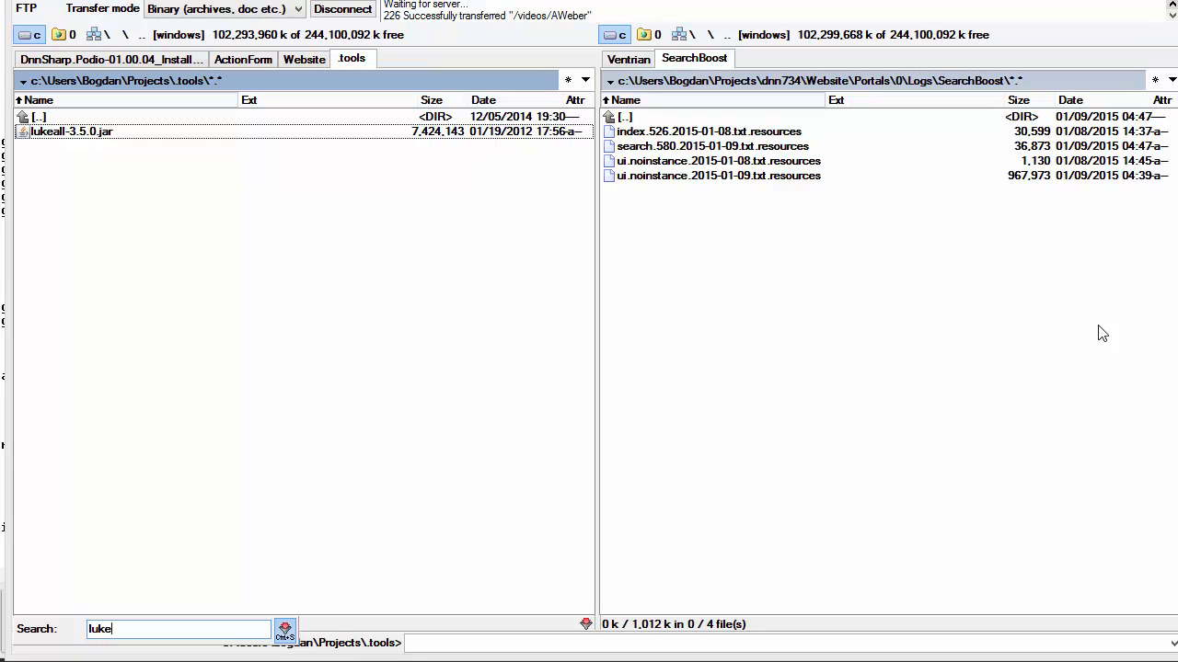
key(Escape)
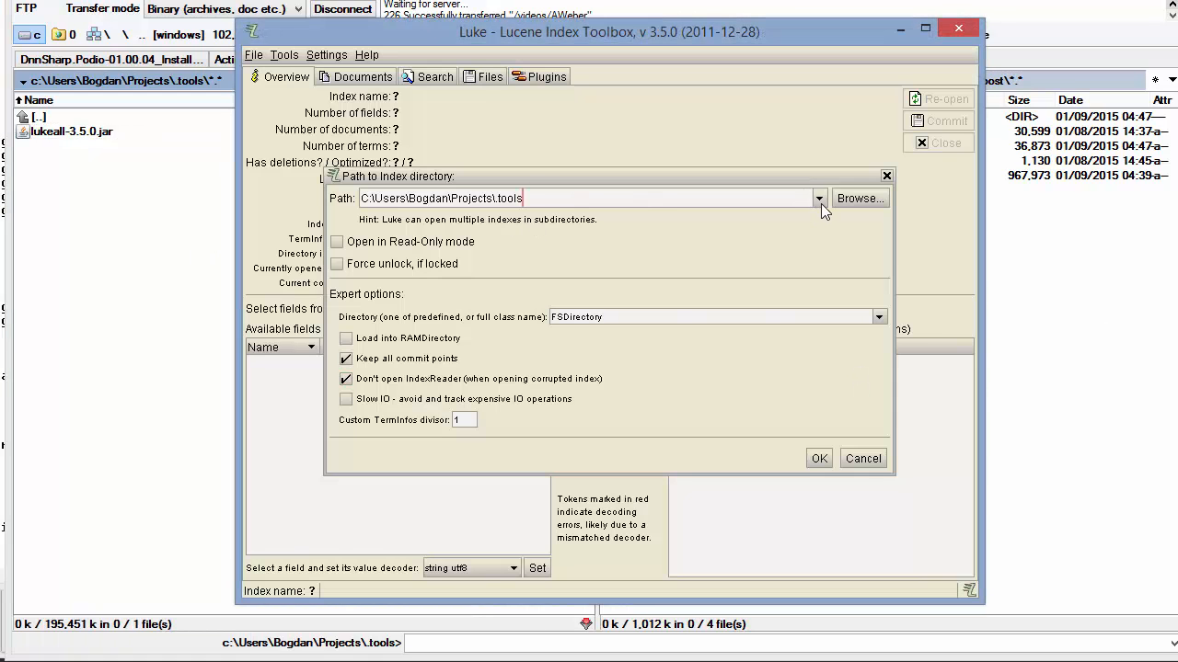
In the right panel, leave the logs folders and open the _default portal folder
click(1055, 320)
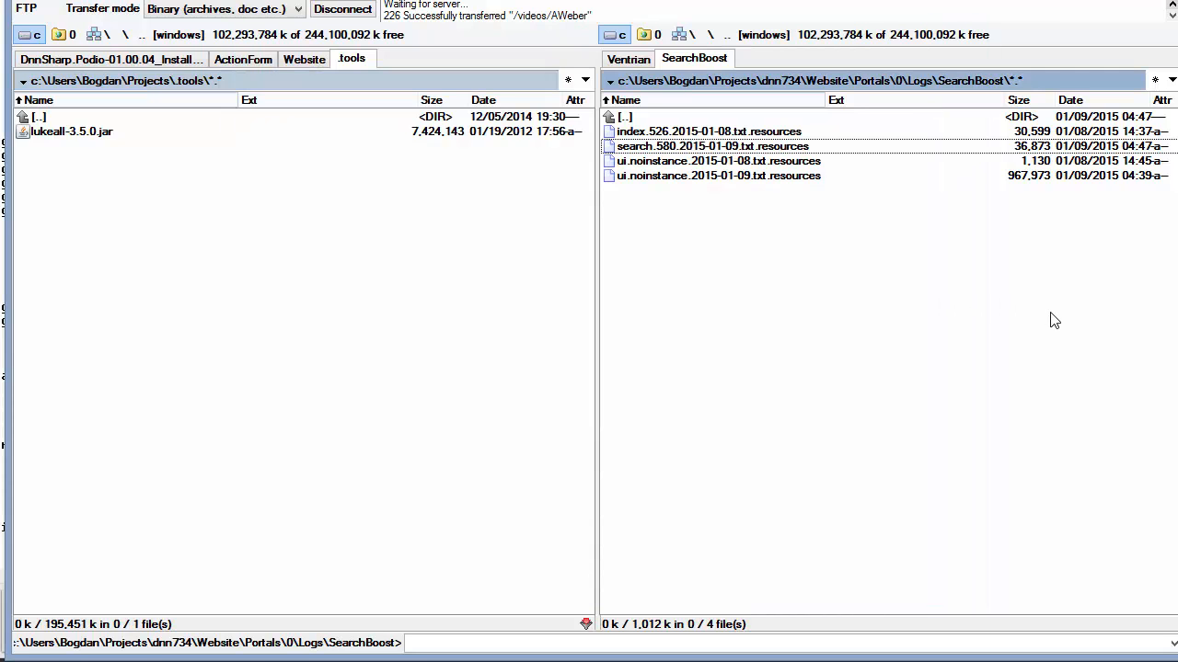
key(Delete)
key(Return)
key(BackSpace)
key(BackSpace)
key(BackSpace)
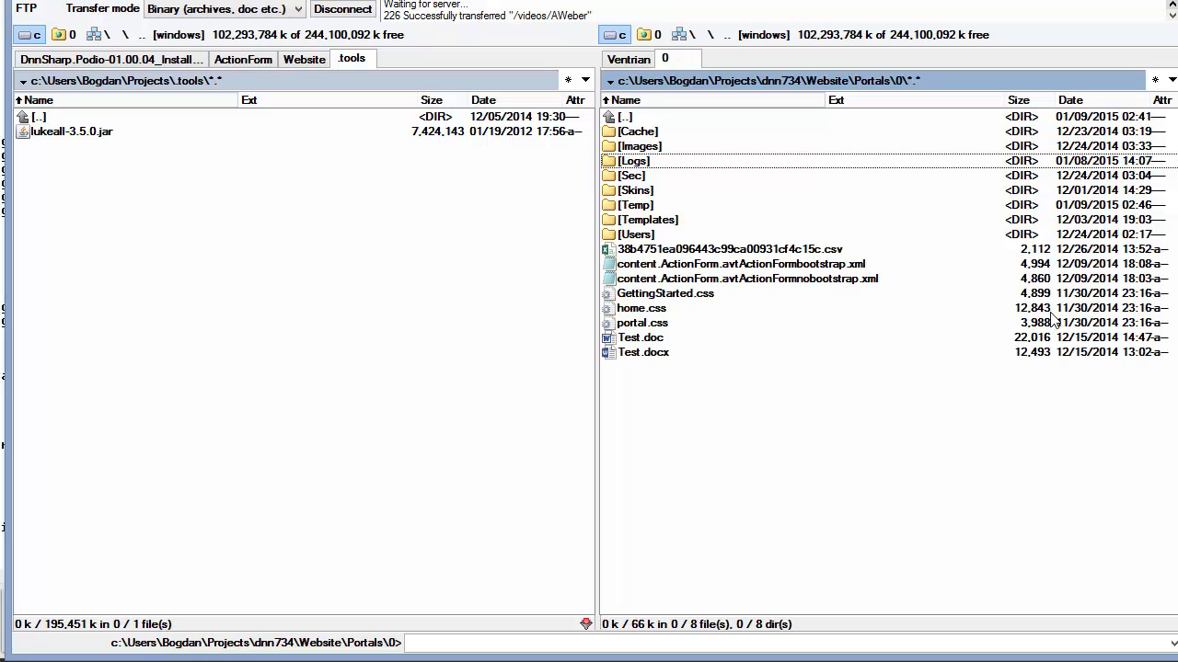
key(Up)
key(Return)
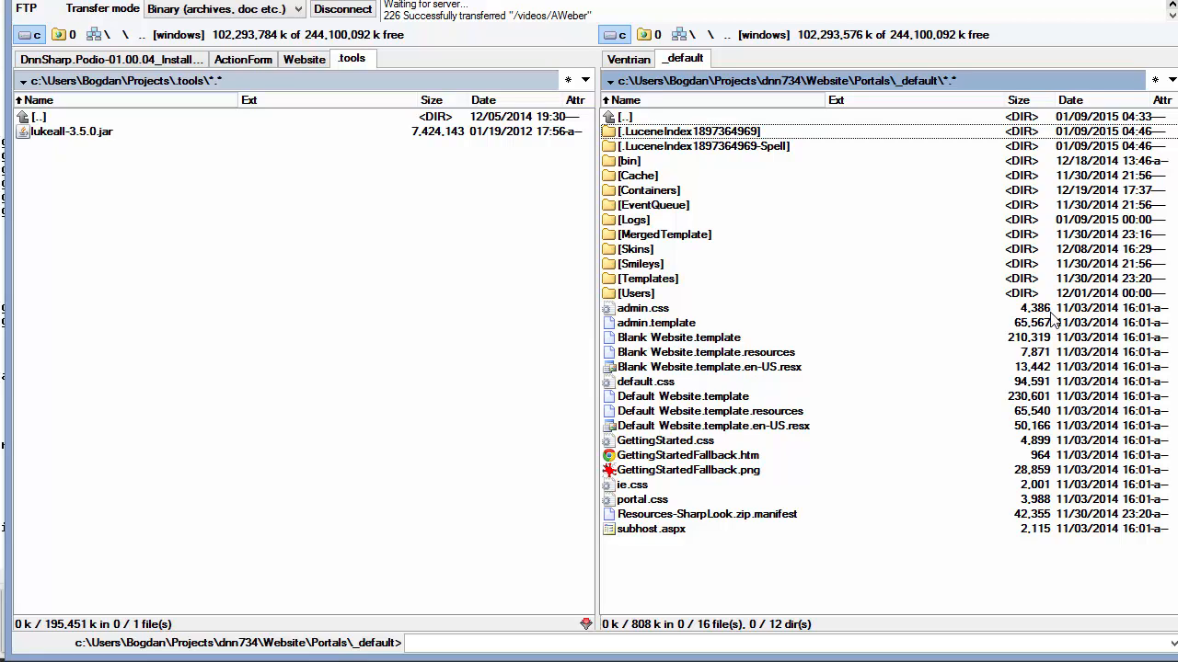
Browse portal 0's Cache\SearchBoost\509\SearchIndex folder
key(BackSpace)
key(Down)
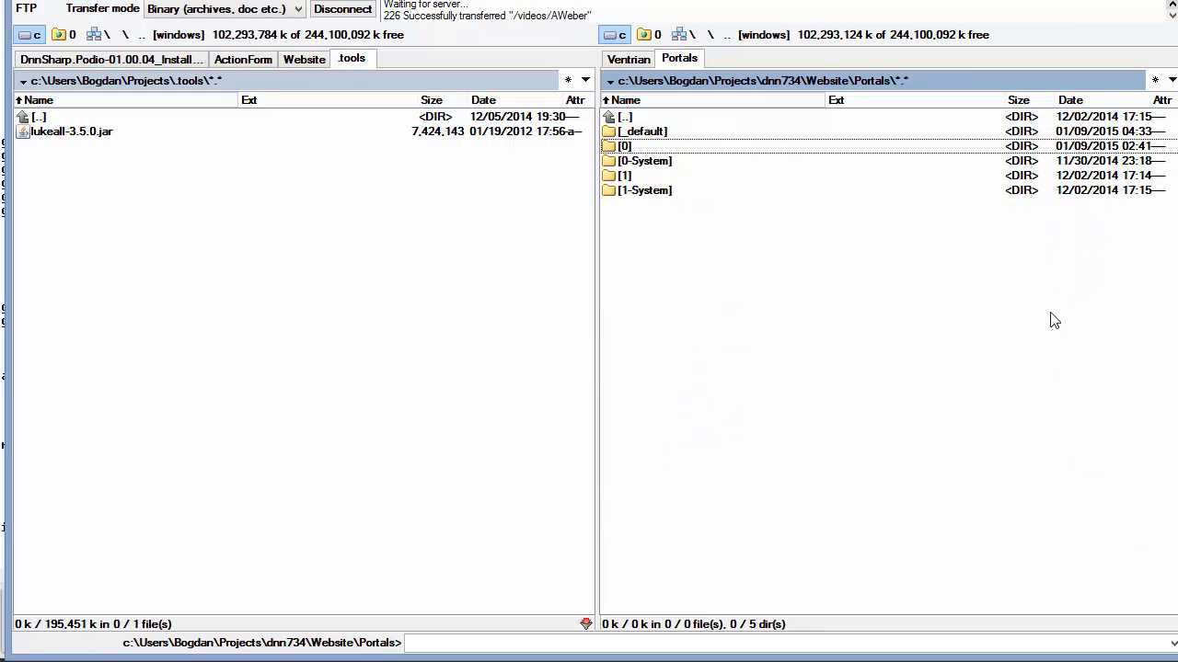
key(Return)
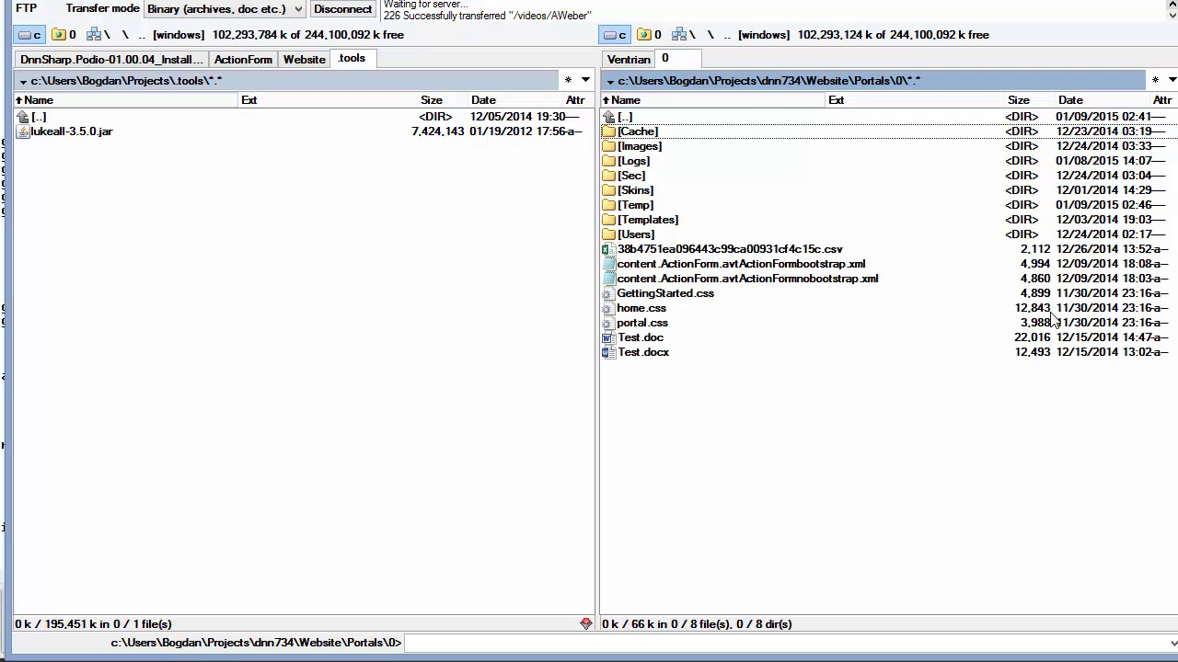
key(Return)
key(Down)
key(Down)
key(Down)
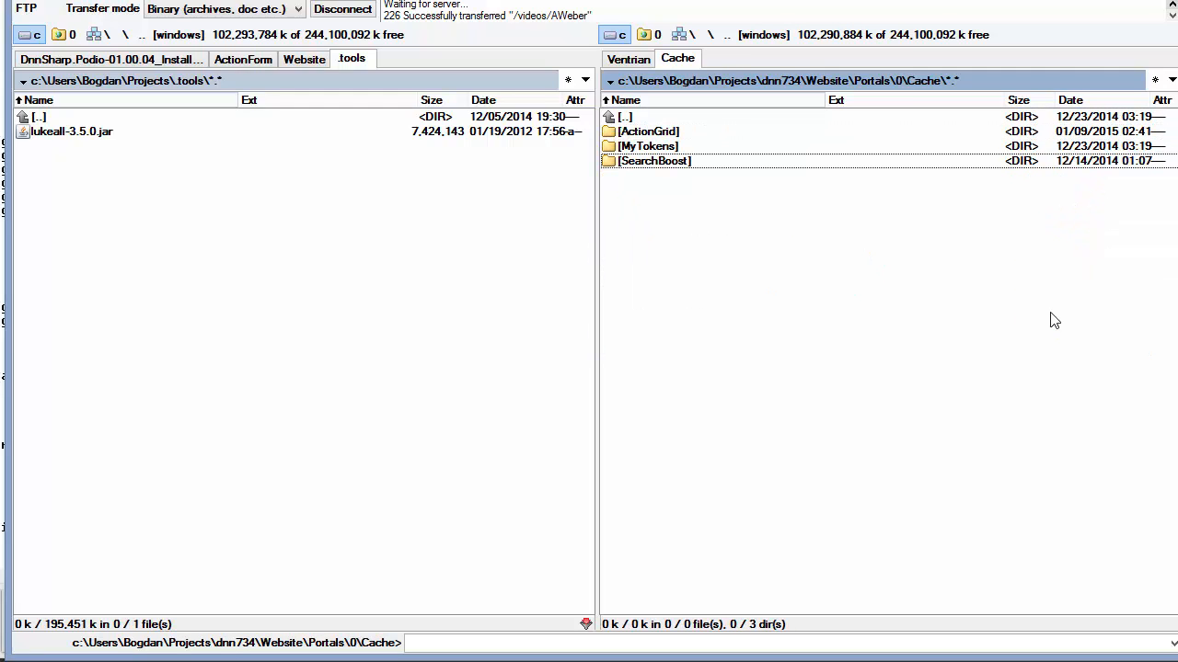
key(Return)
key(Down)
key(Down)
key(Return)
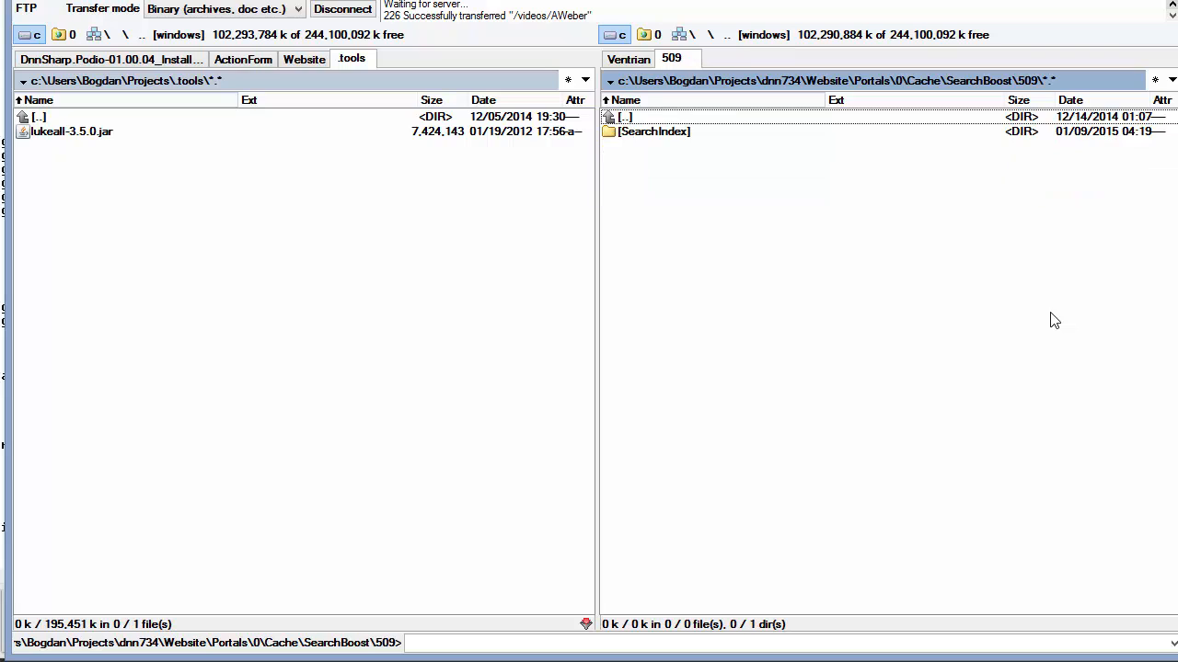
key(Down)
key(Return)
key(BackSpace)
key(BackSpace)
key(BackSpace)
key(BackSpace)
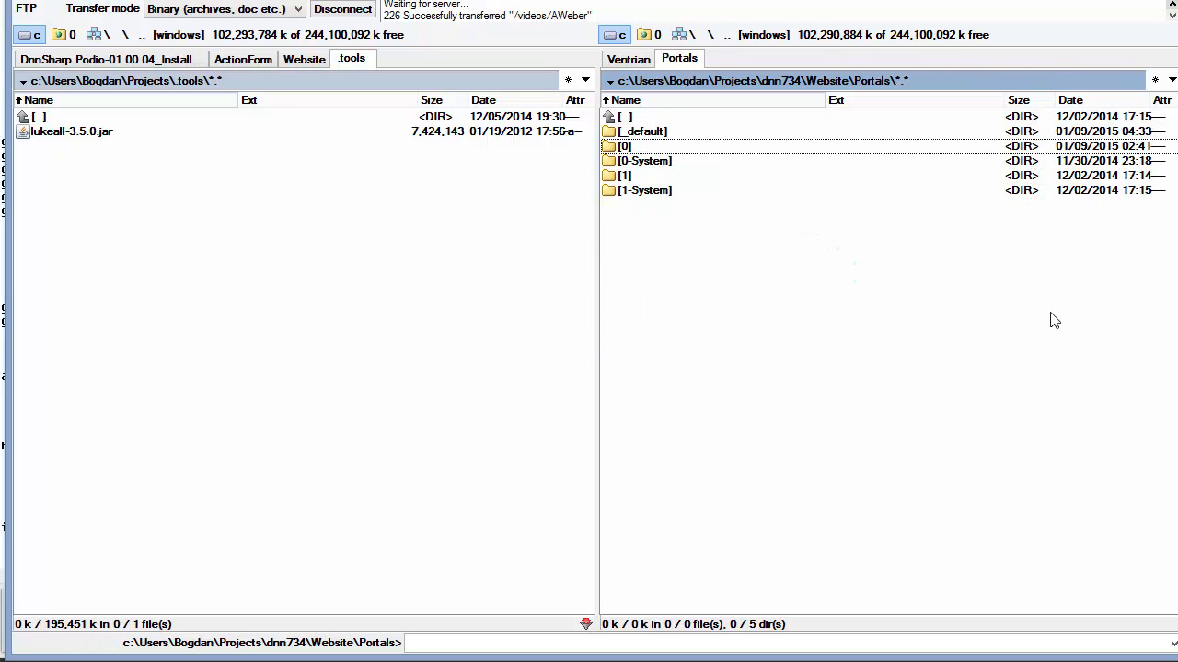
key(Up)
key(Return)
key(Down)
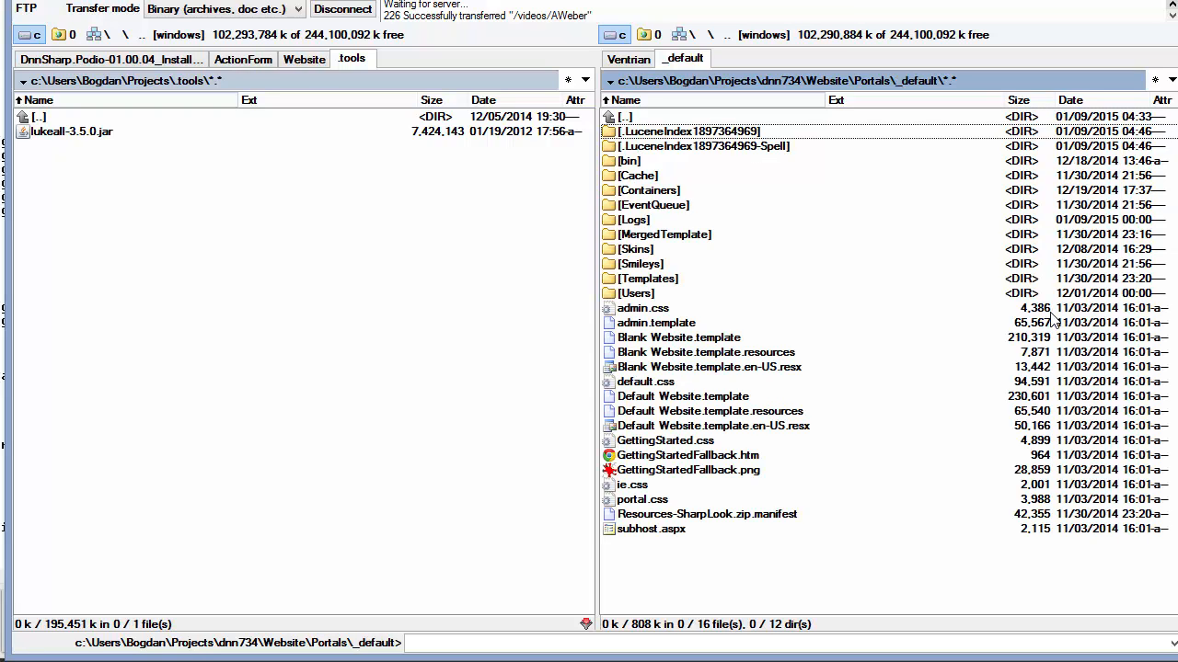
key(alt+Tab)
Paste the index path into Luke's path dialog, try opening it, and dismiss the invalid index error
key(ctrl+v)
key(ctrl+a)
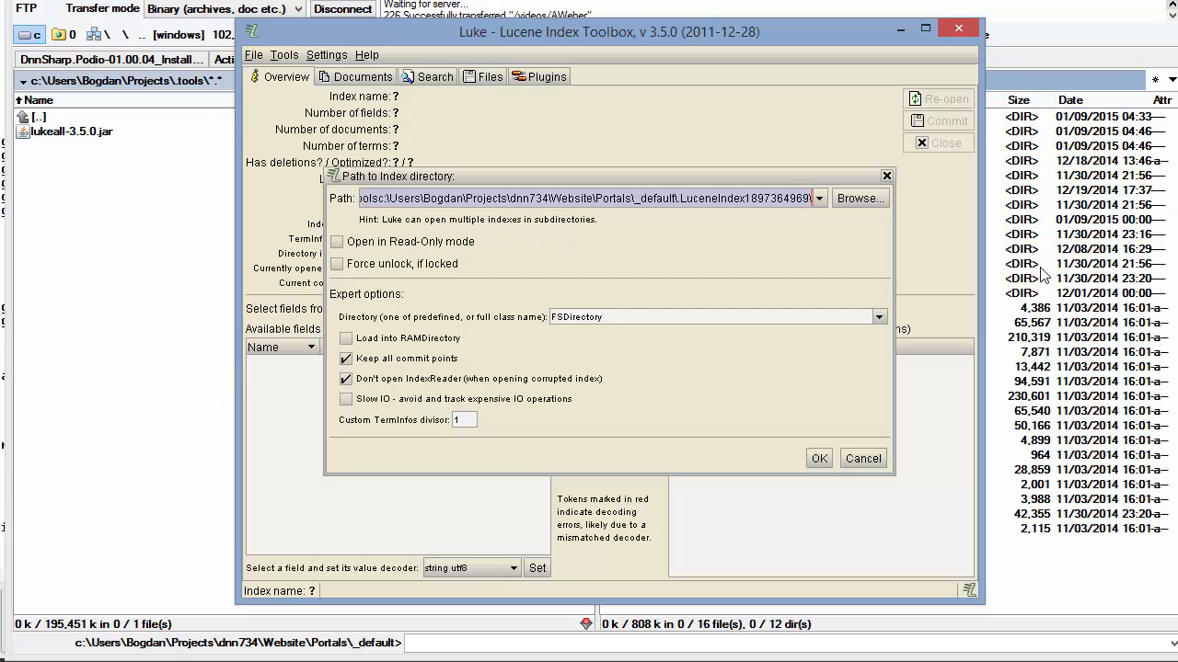
key(ctrl+v)
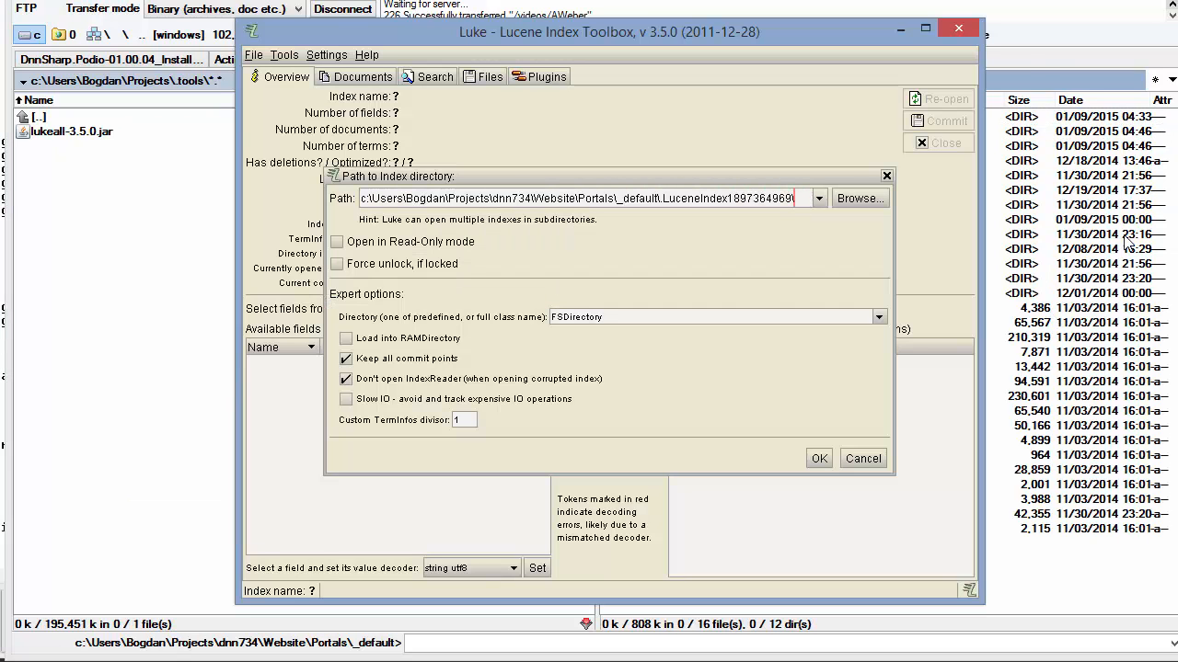
click(809, 462)
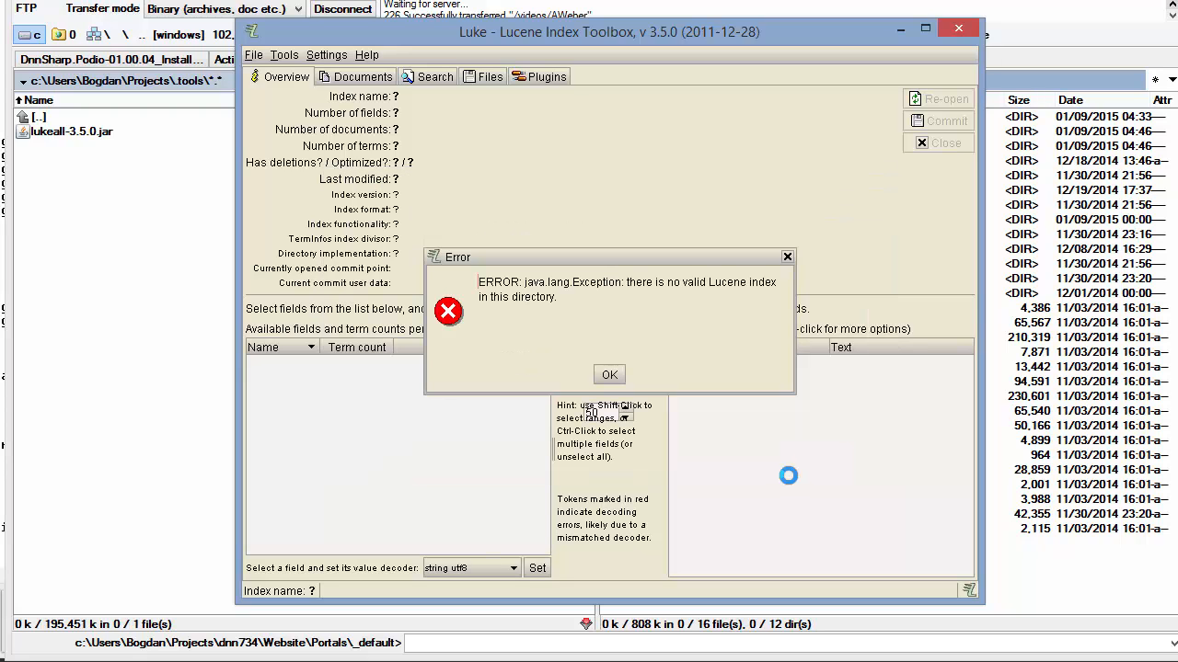
click(617, 382)
click(1058, 577)
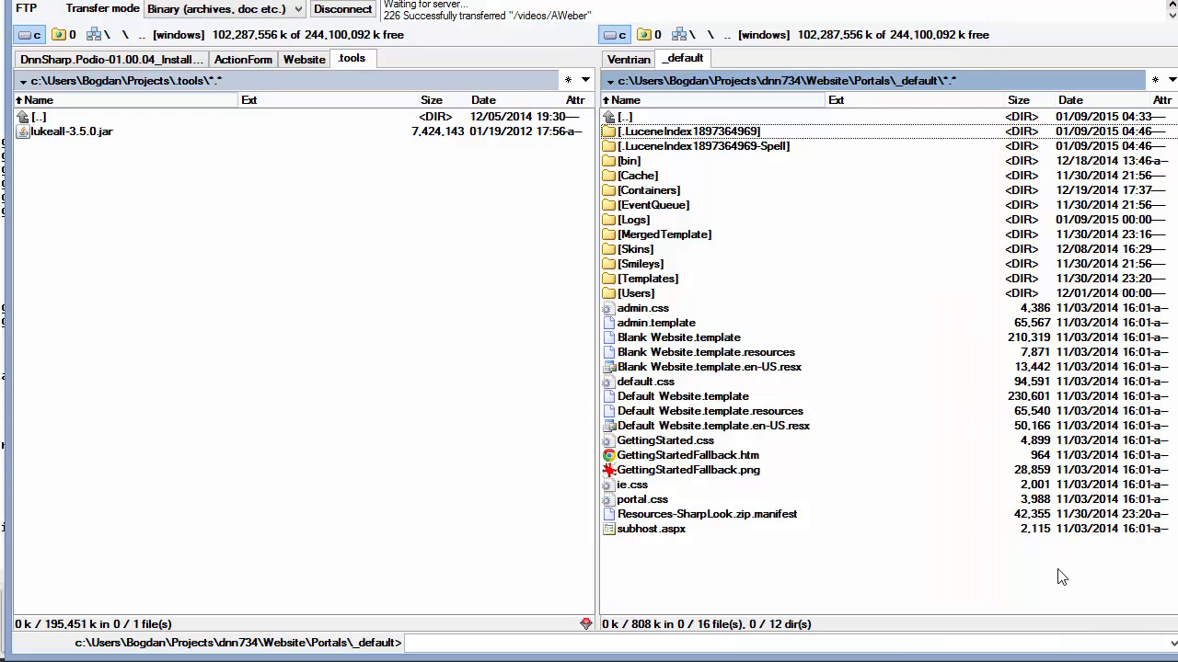
key(alt+Tab)
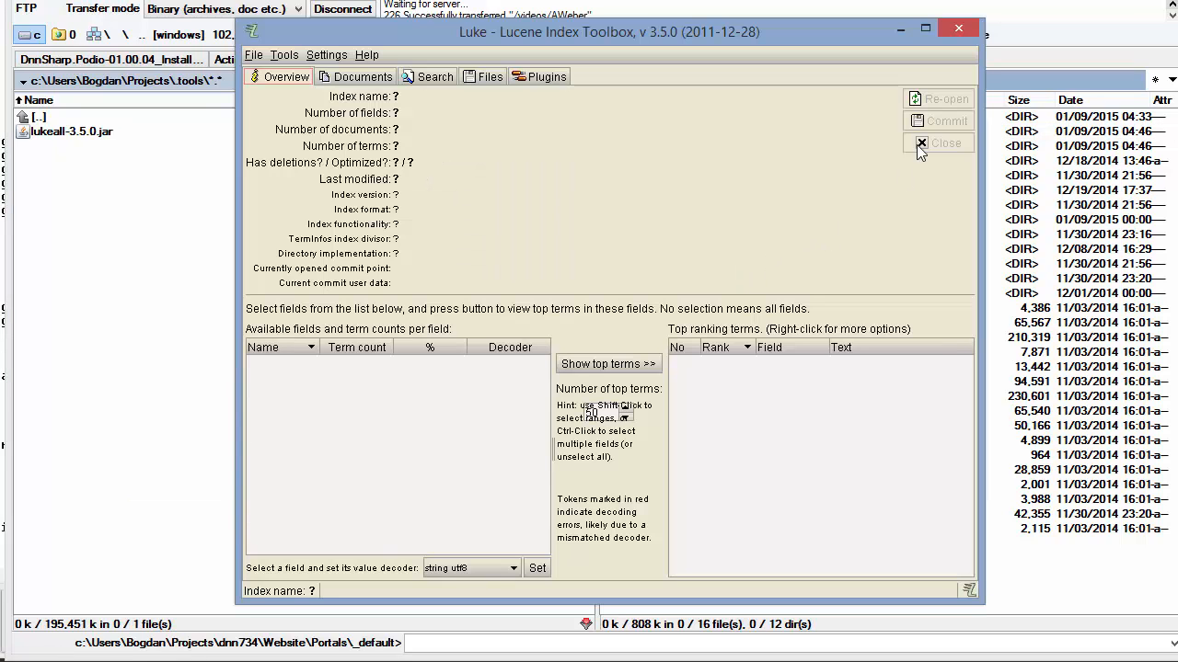
click(254, 56)
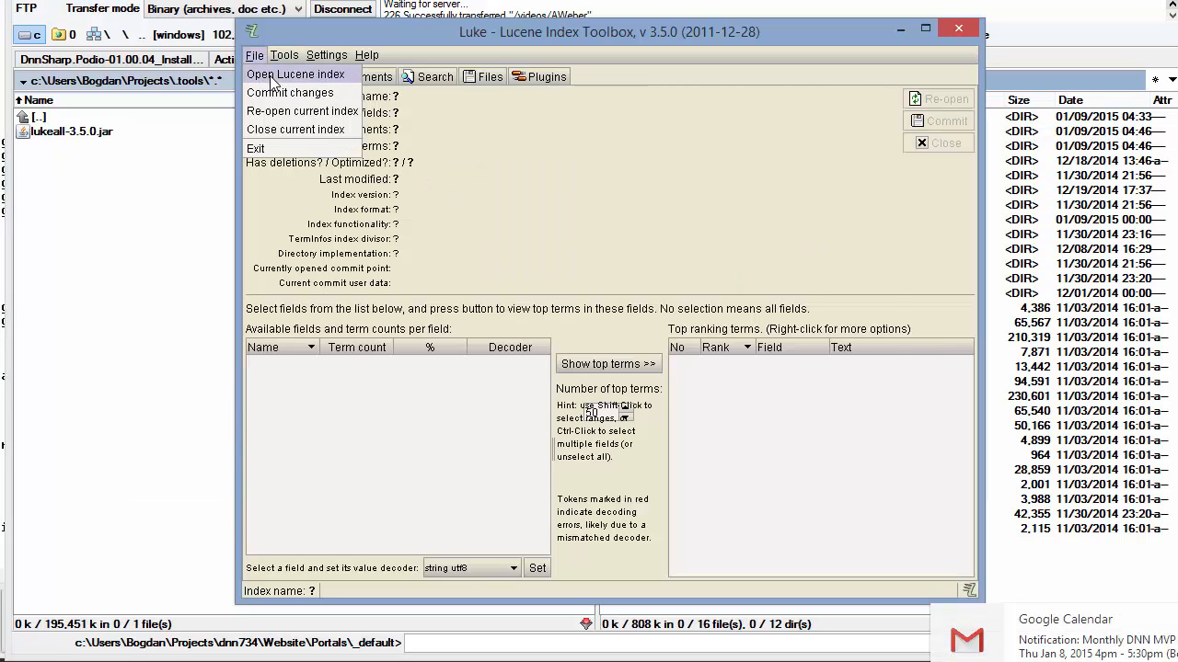
click(273, 77)
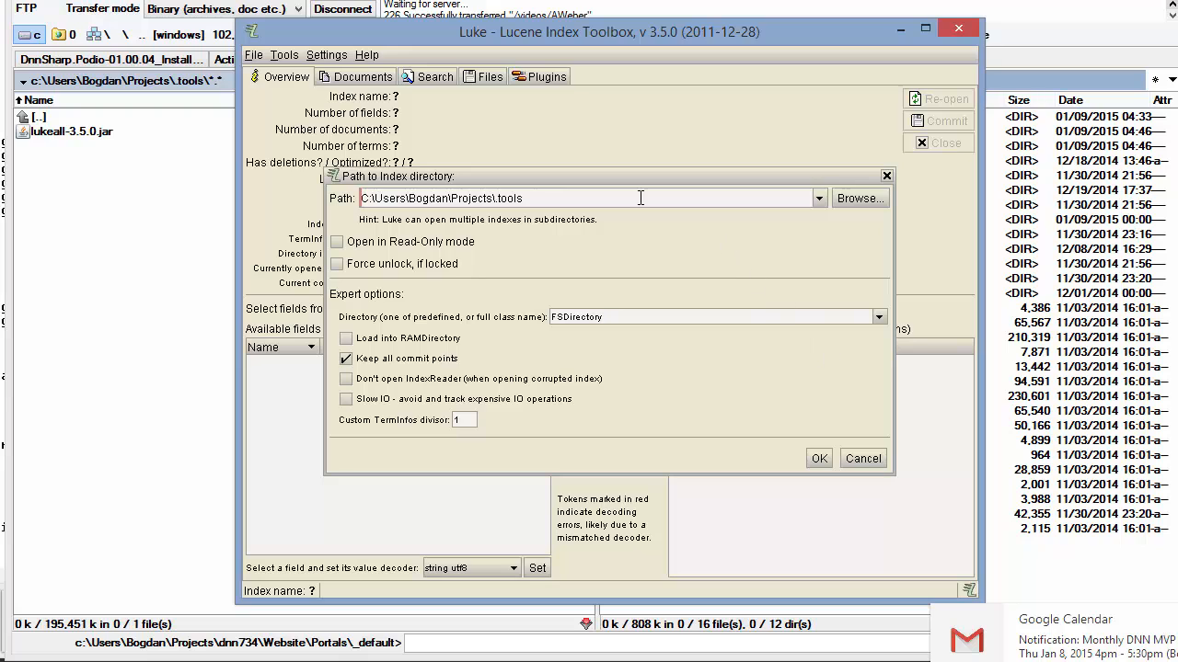
key(ctrl+a)
key(ctrl+v)
click(818, 459)
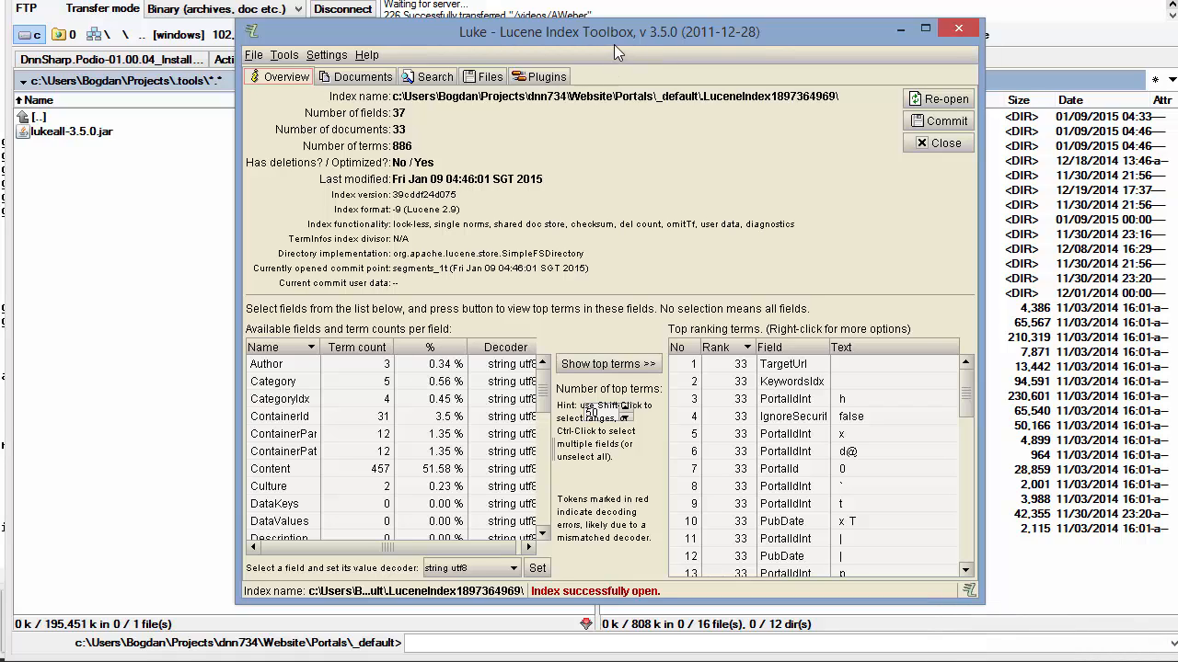
Move and widen the Luke window, then bring up its Search page
drag(595, 30, 500, 12)
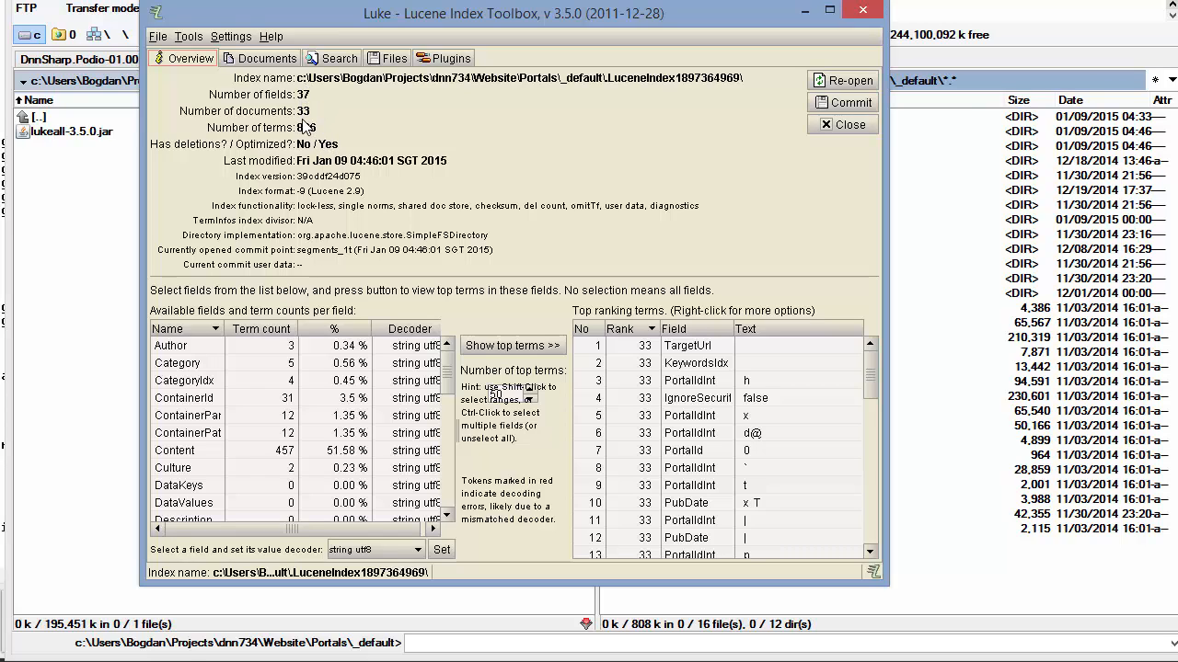
click(267, 58)
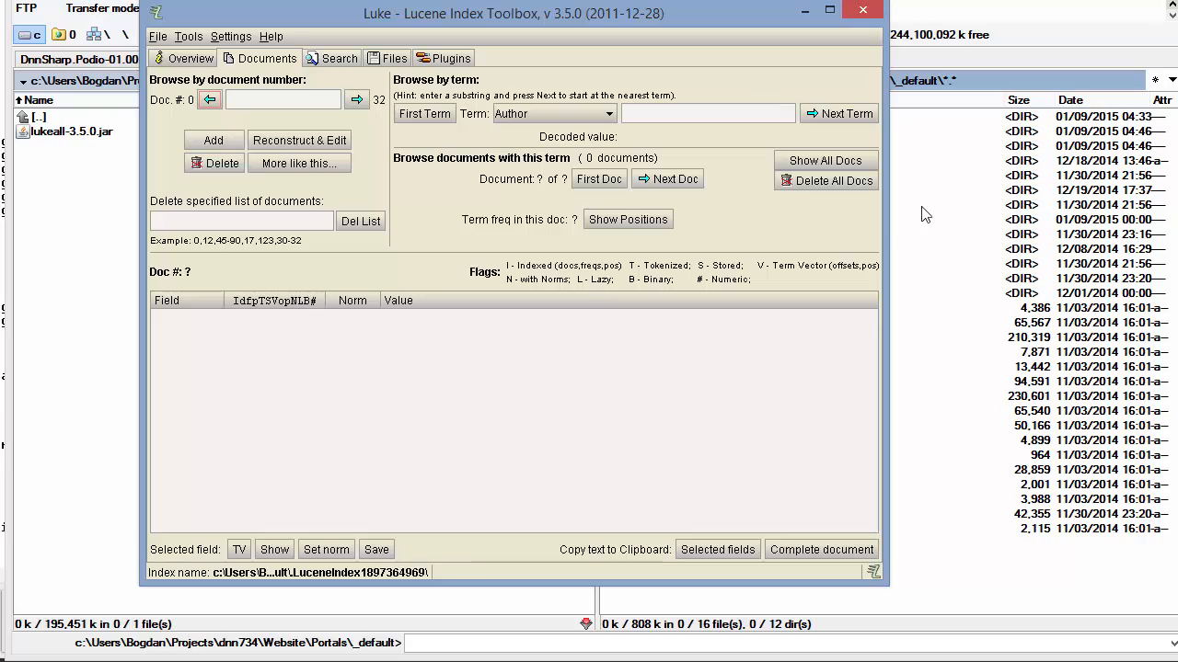
drag(887, 261, 1154, 260)
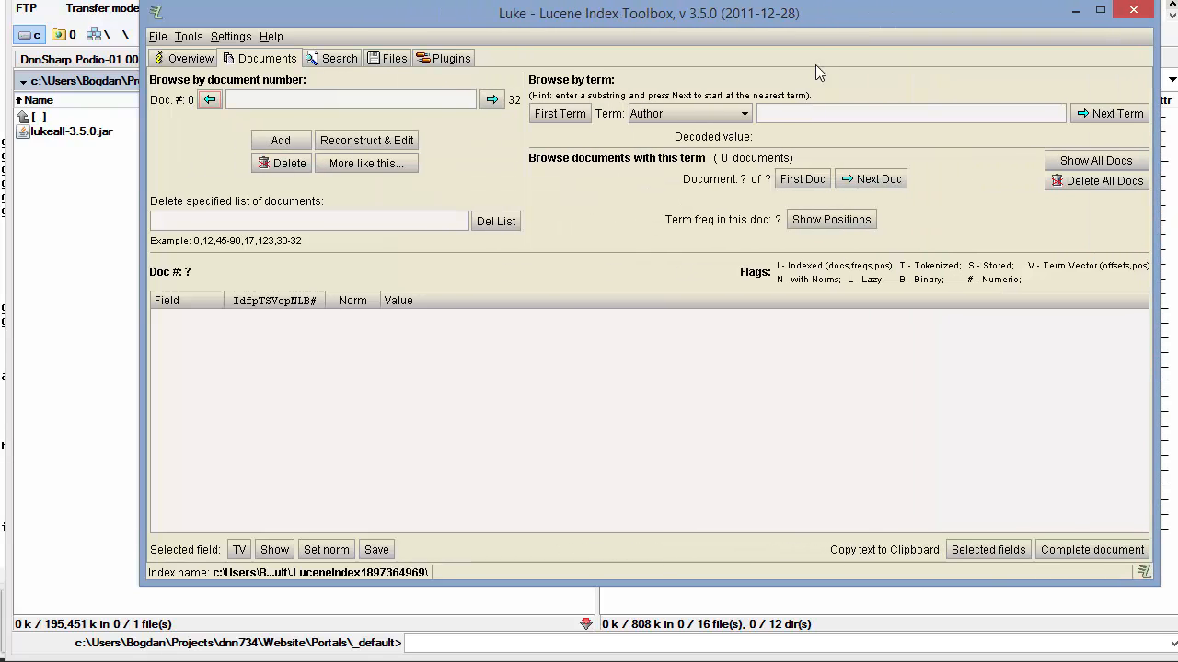
drag(819, 19, 739, 23)
click(253, 62)
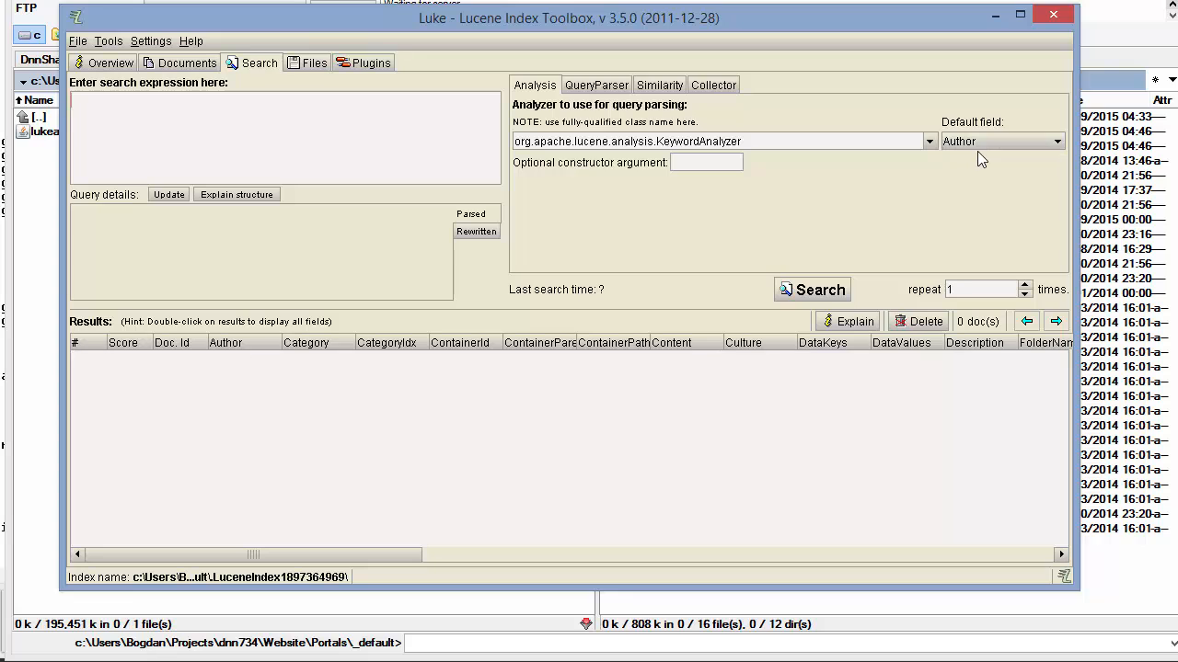
Set the query analyzer to StandardAnalyzer and the default field to Content
click(929, 141)
drag(927, 179, 929, 374)
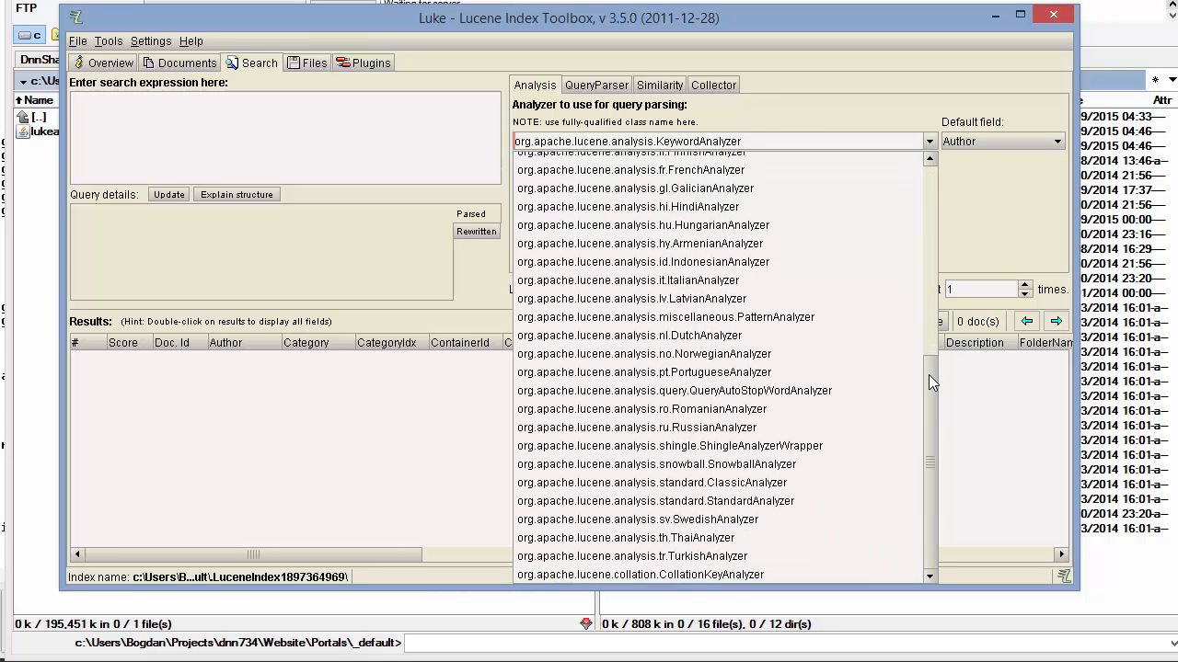
click(772, 500)
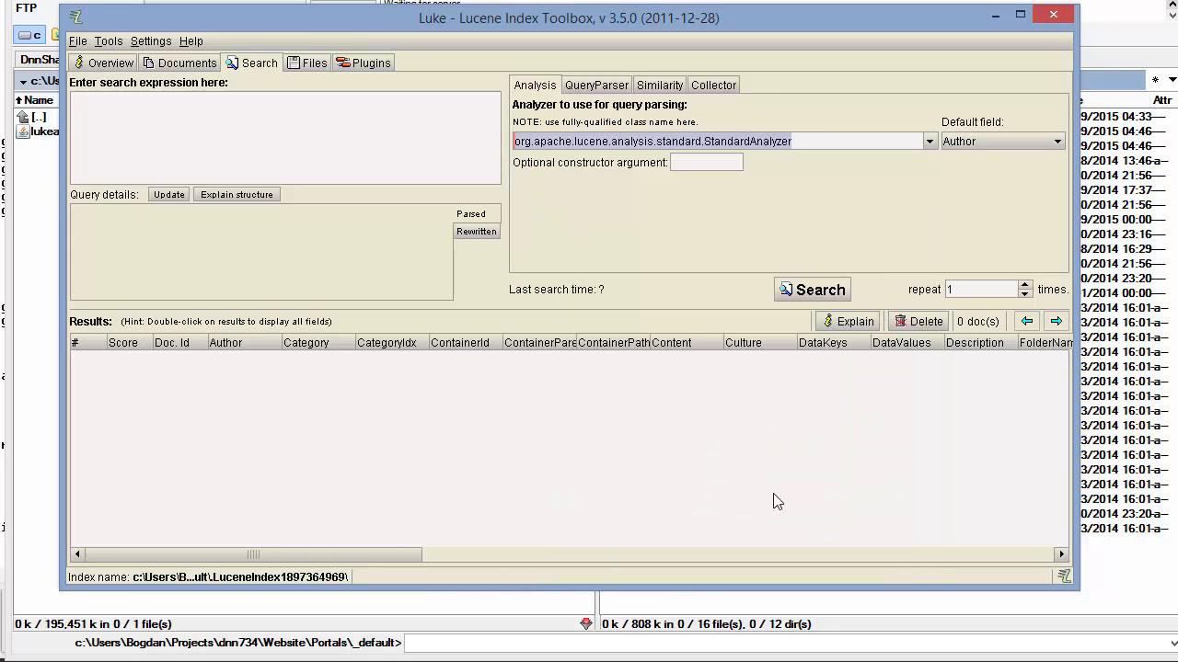
click(825, 141)
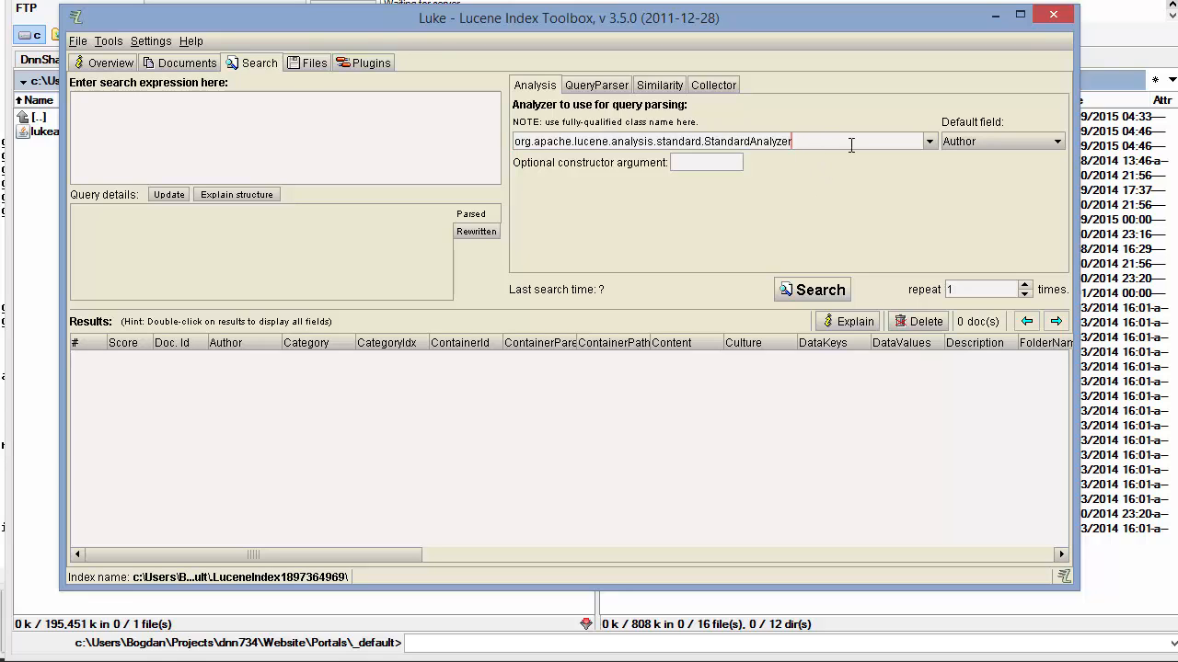
click(1022, 142)
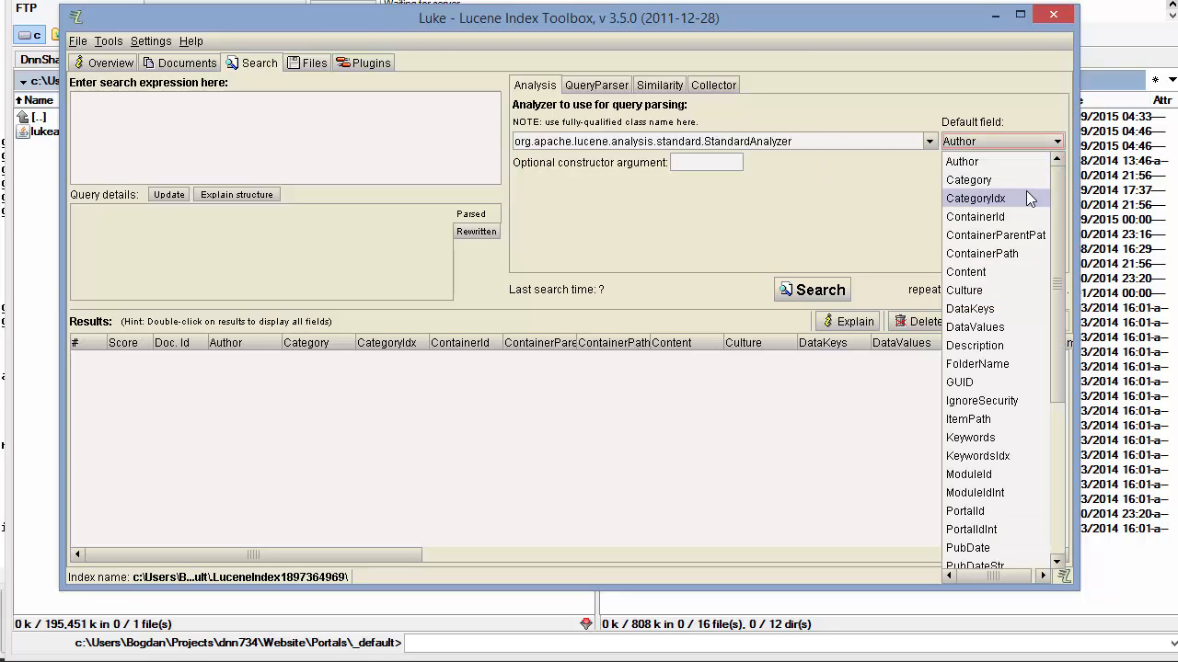
click(997, 273)
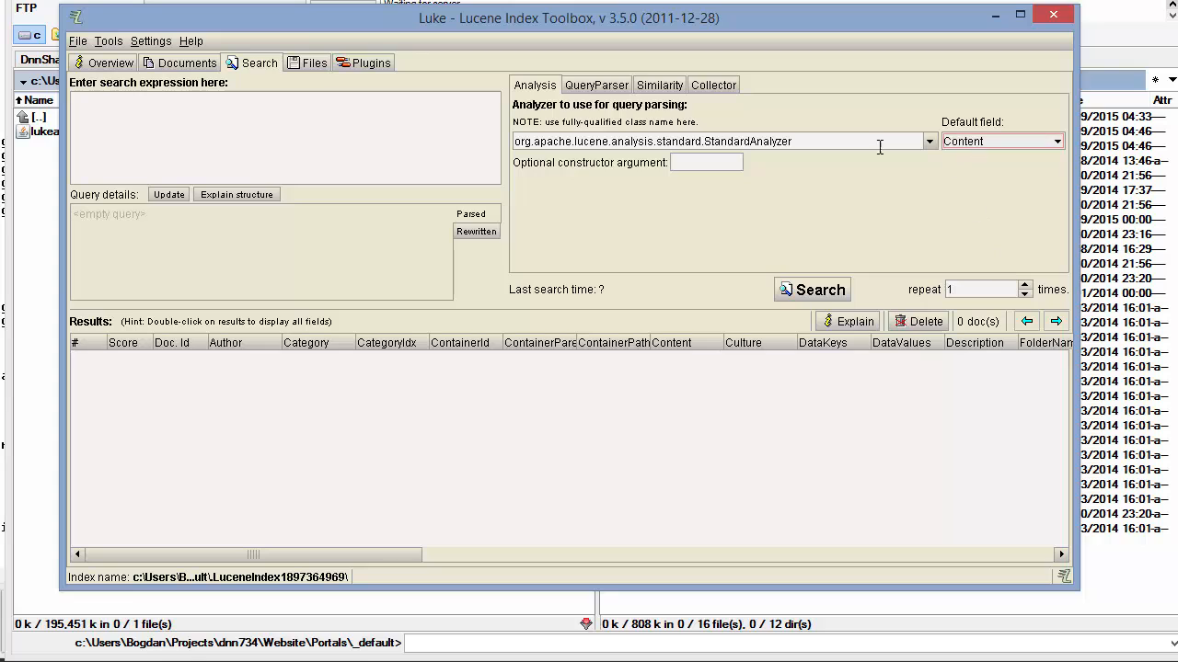
Search for 'dnn', returning 11 documents, and select result 6
click(288, 157)
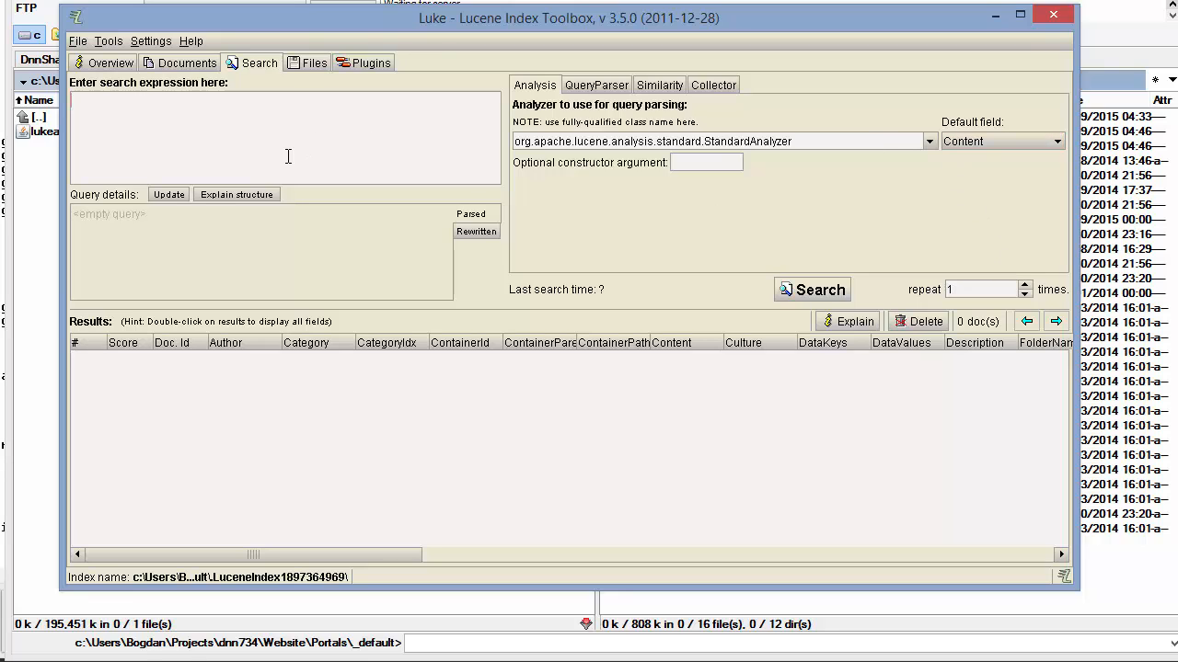
text(dnn)
click(800, 289)
click(586, 464)
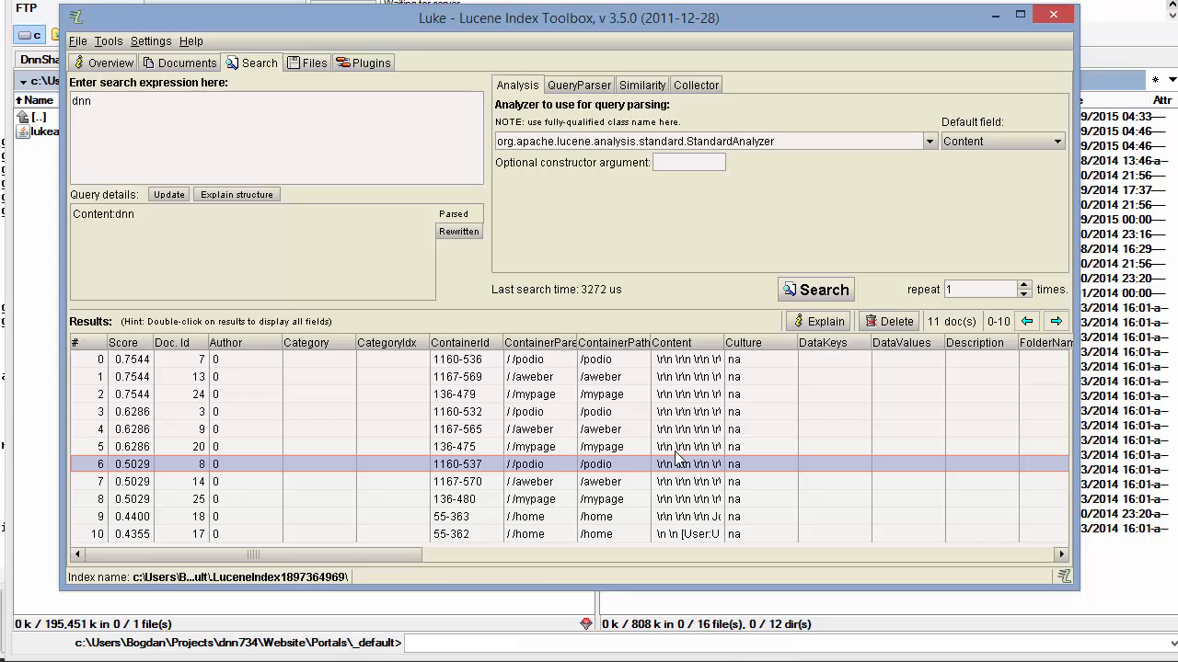
Replace 'dnn' with the Lucene query copied from the search log
key(alt+Tab)
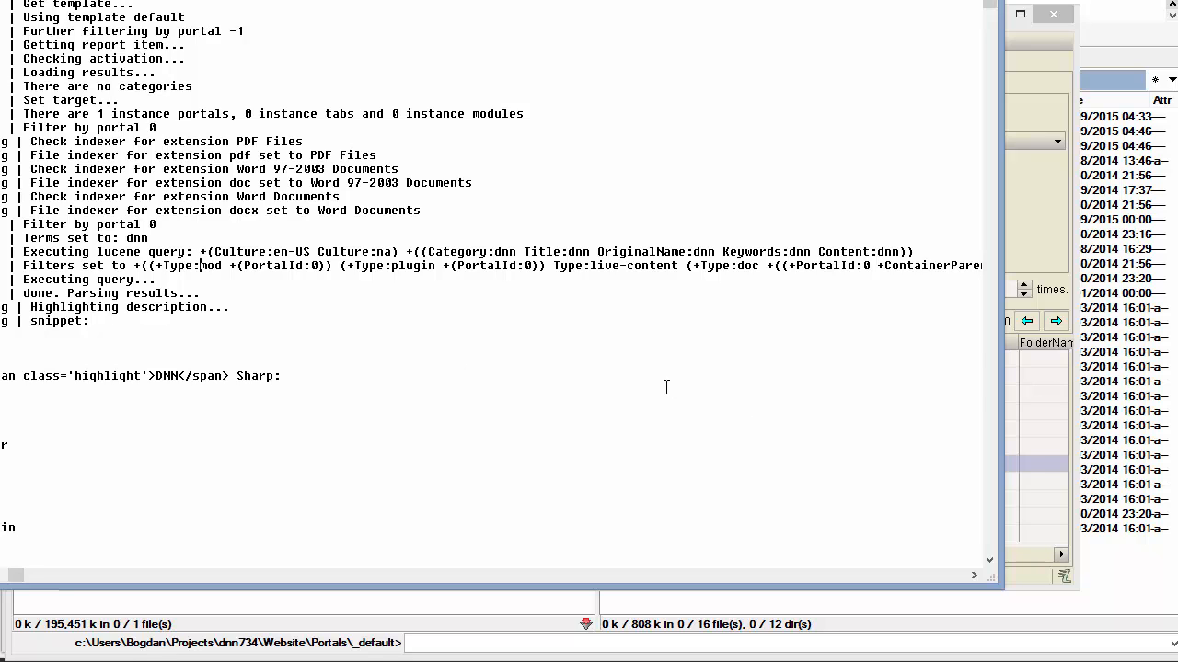
key(shift+End)
key(ctrl+c)
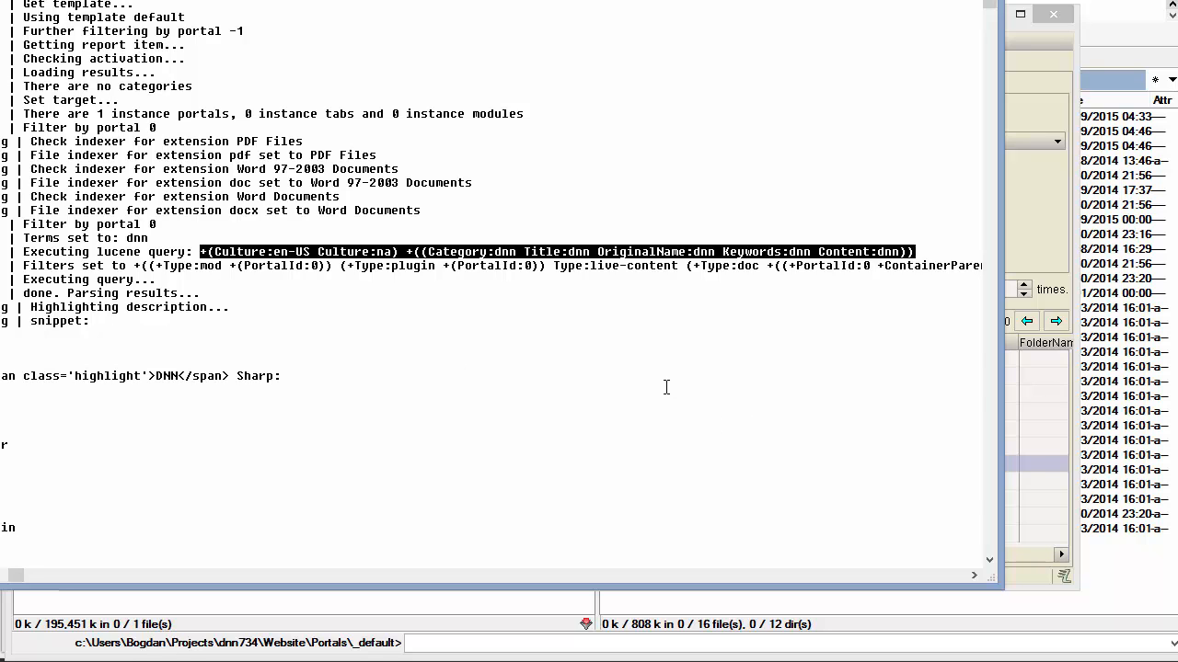
key(alt+Tab)
key(ctrl+a)
key(ctrl+v)
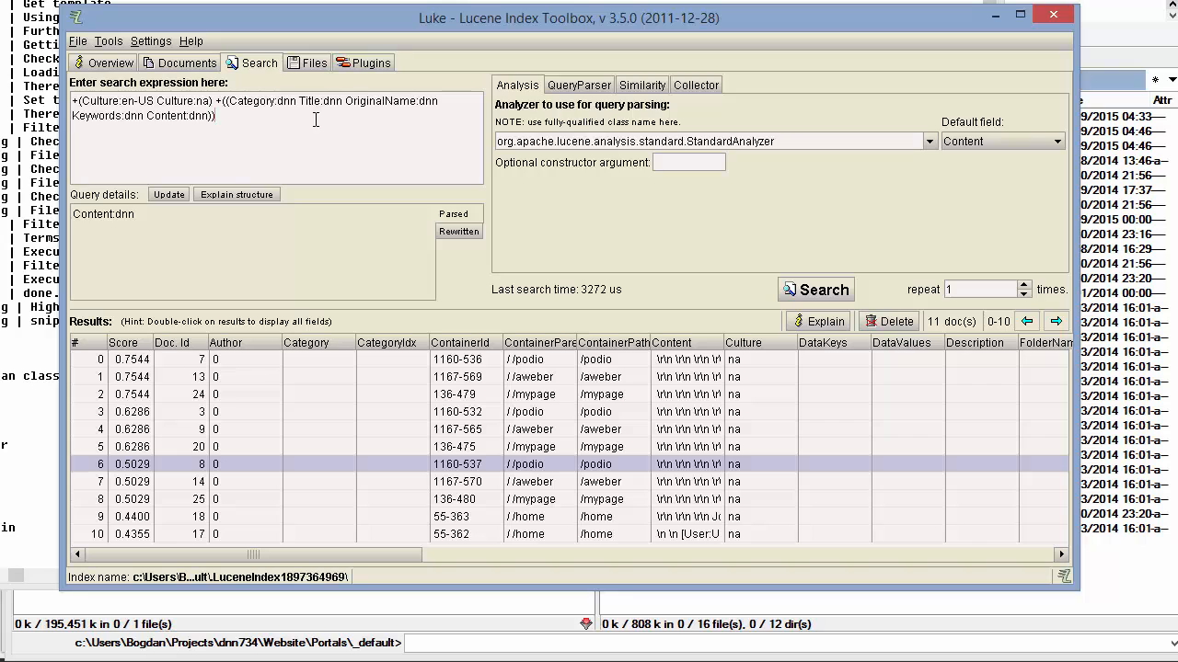
Append the logged portal and type filter clauses, run the query, and enlarge the window
key(alt+Tab)
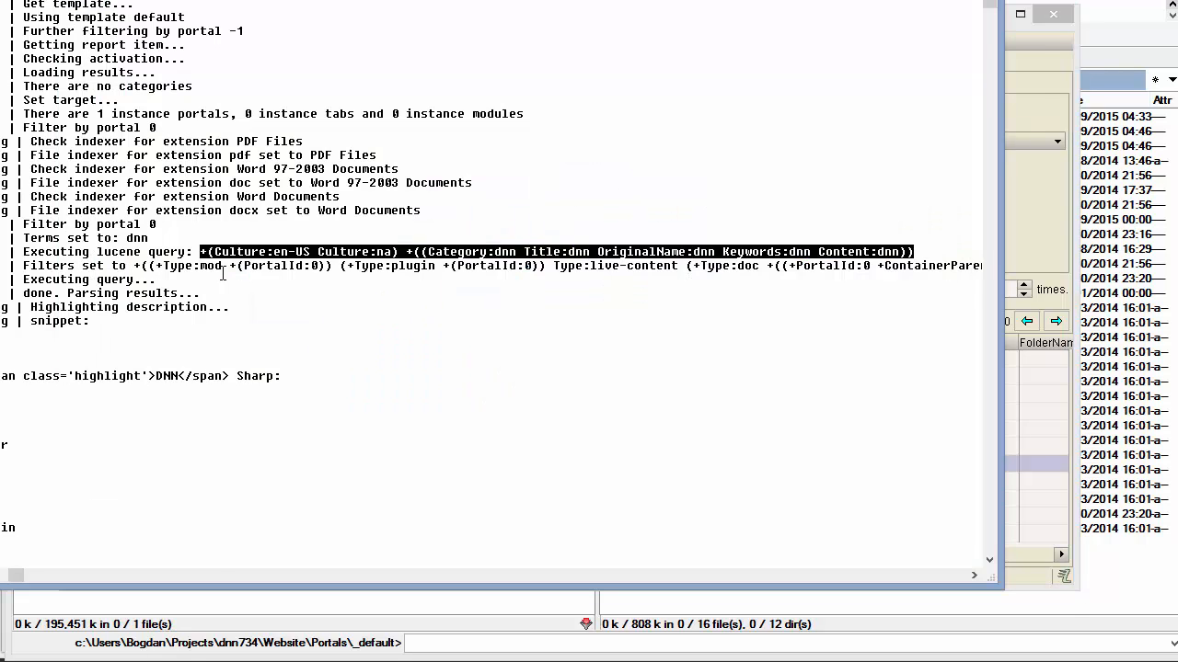
drag(128, 266, 274, 266)
key(shift+End)
key(ctrl+c)
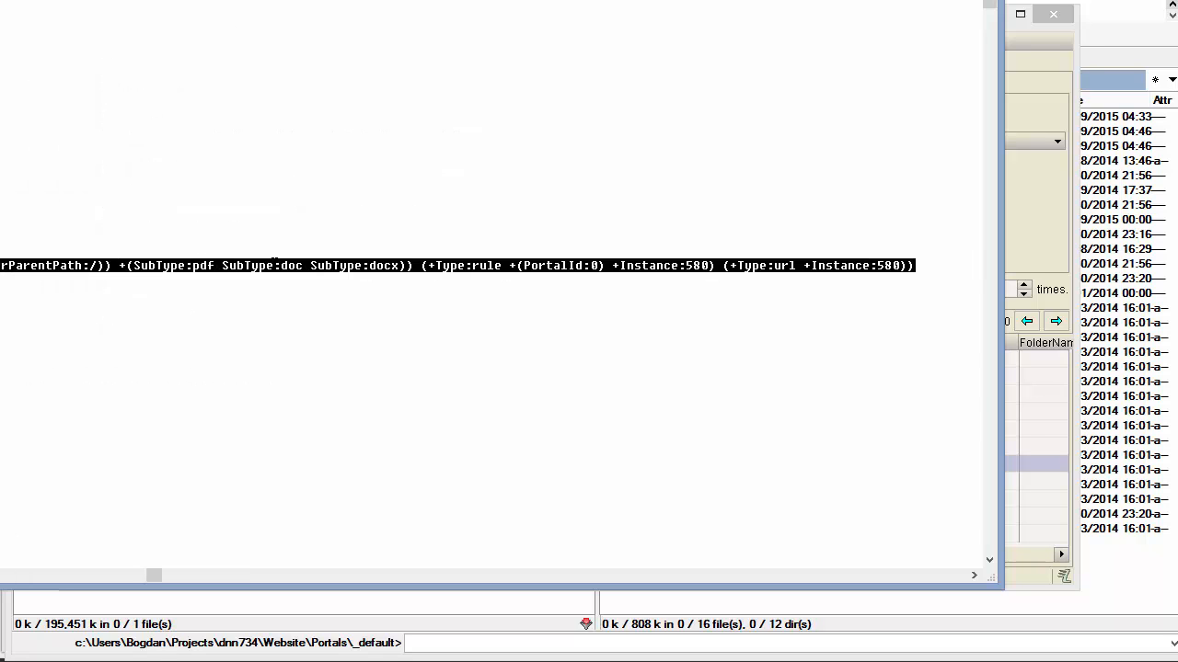
key(alt+Tab)
key(ctrl+v)
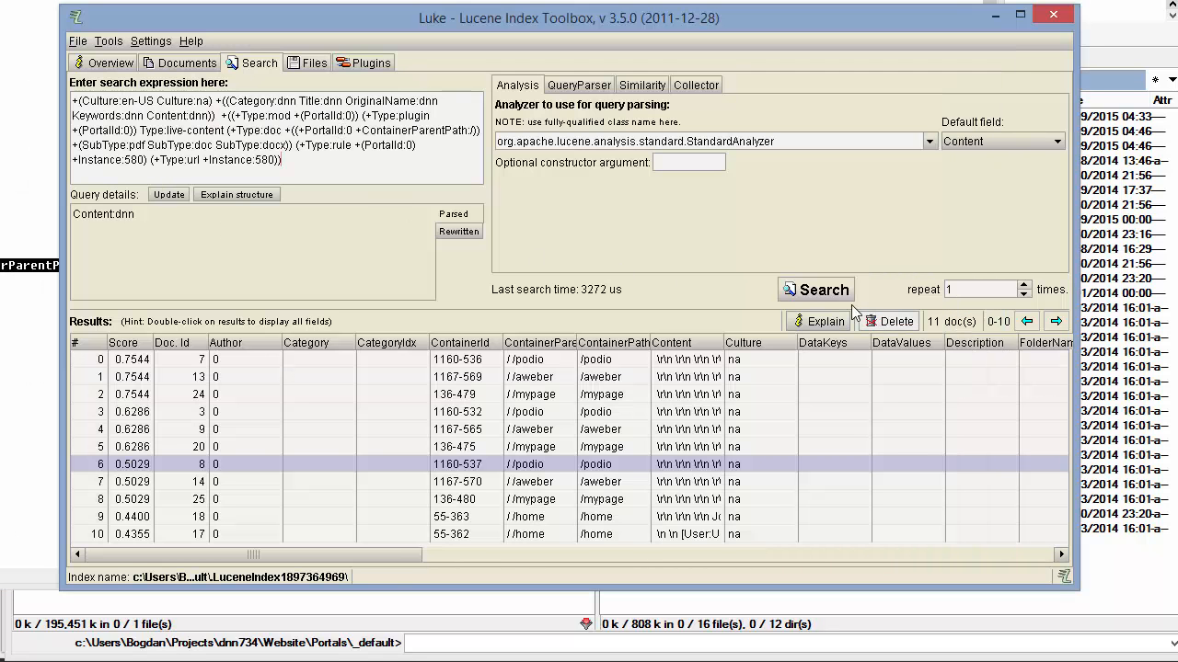
click(813, 291)
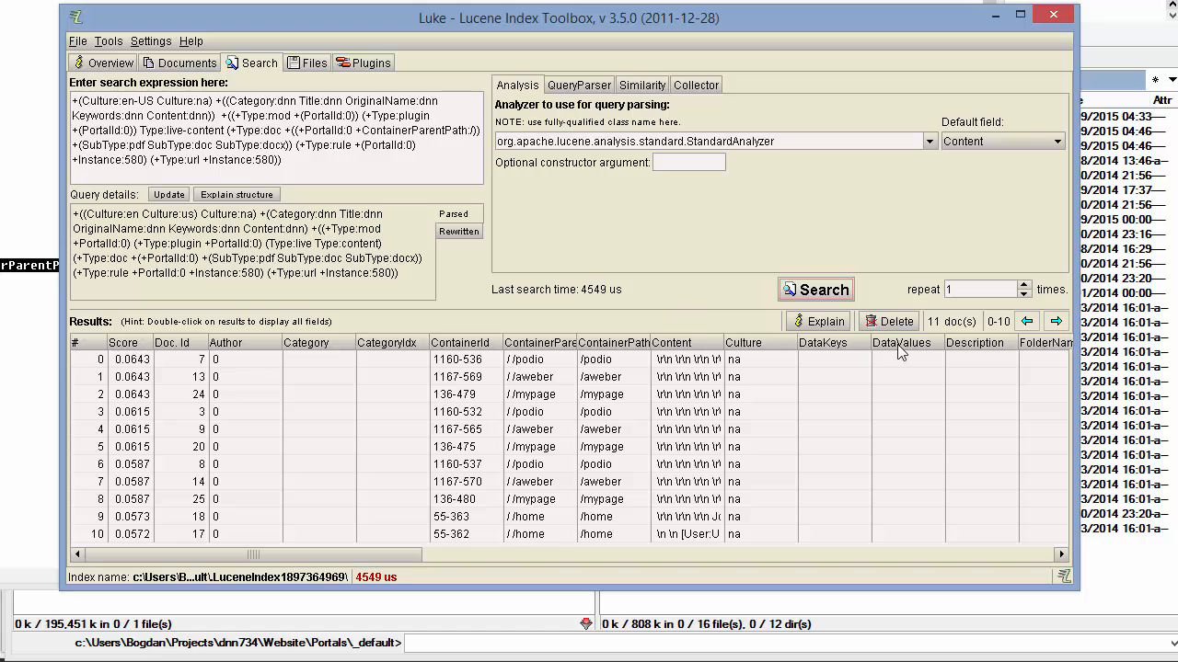
drag(1075, 585, 1147, 655)
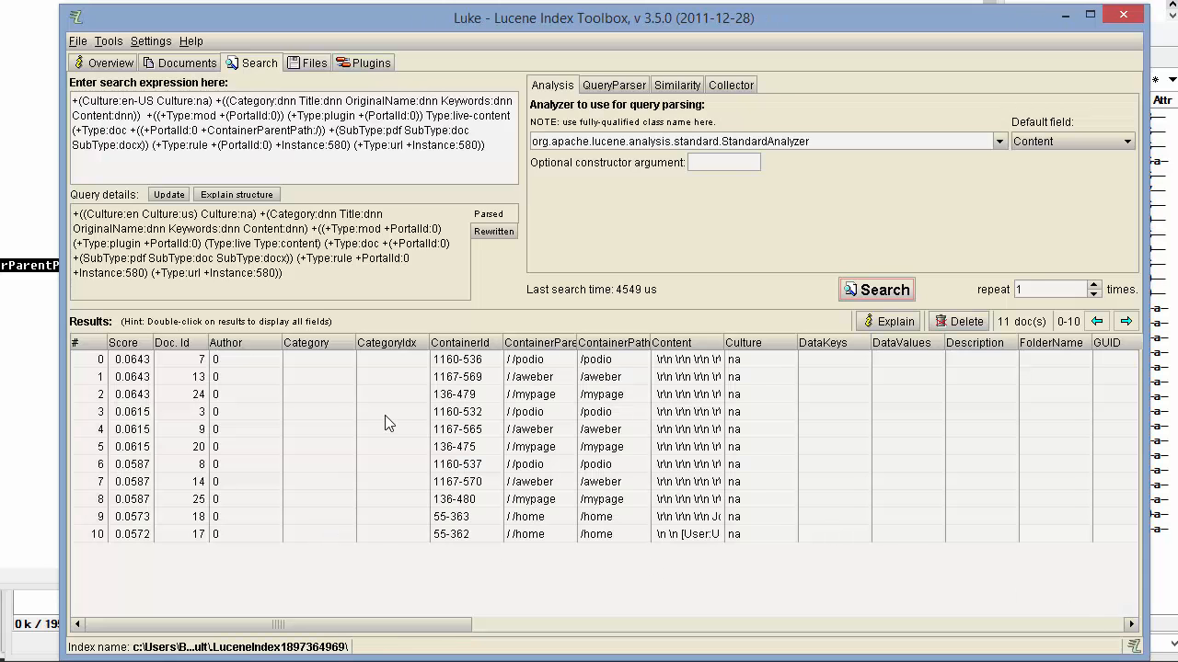
Delete the +(SubType:pdf SubType:doc SubType:docx) clause from the search expression
drag(508, 148, 385, 134)
click(356, 150)
drag(329, 130, 142, 146)
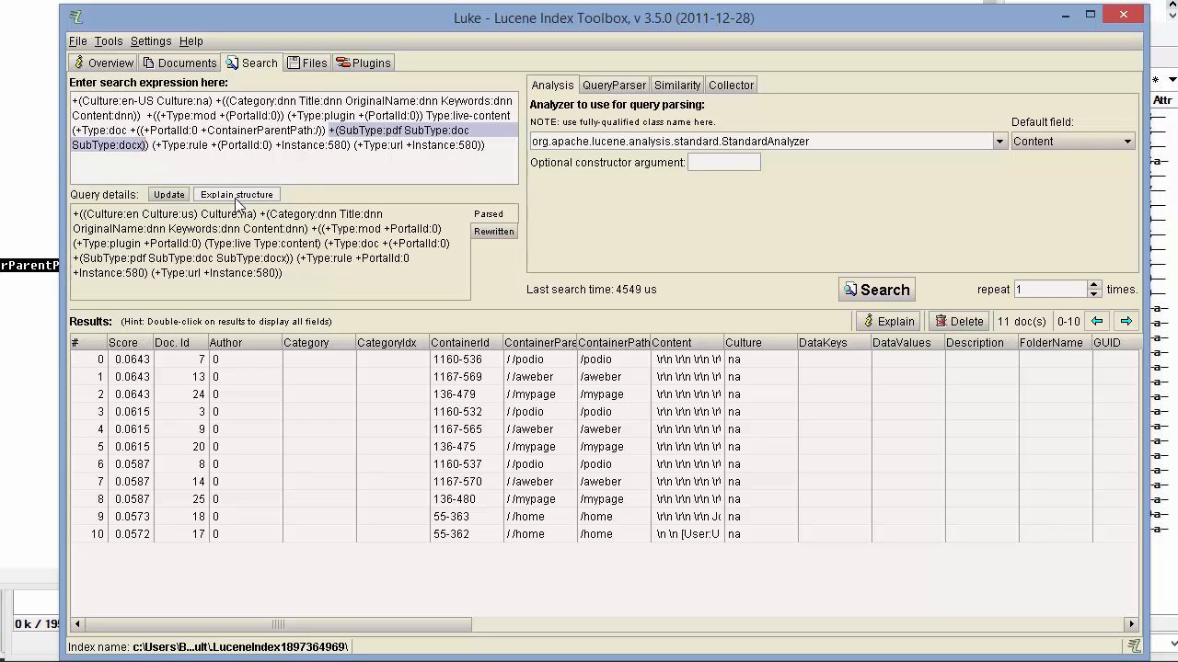
key(Delete)
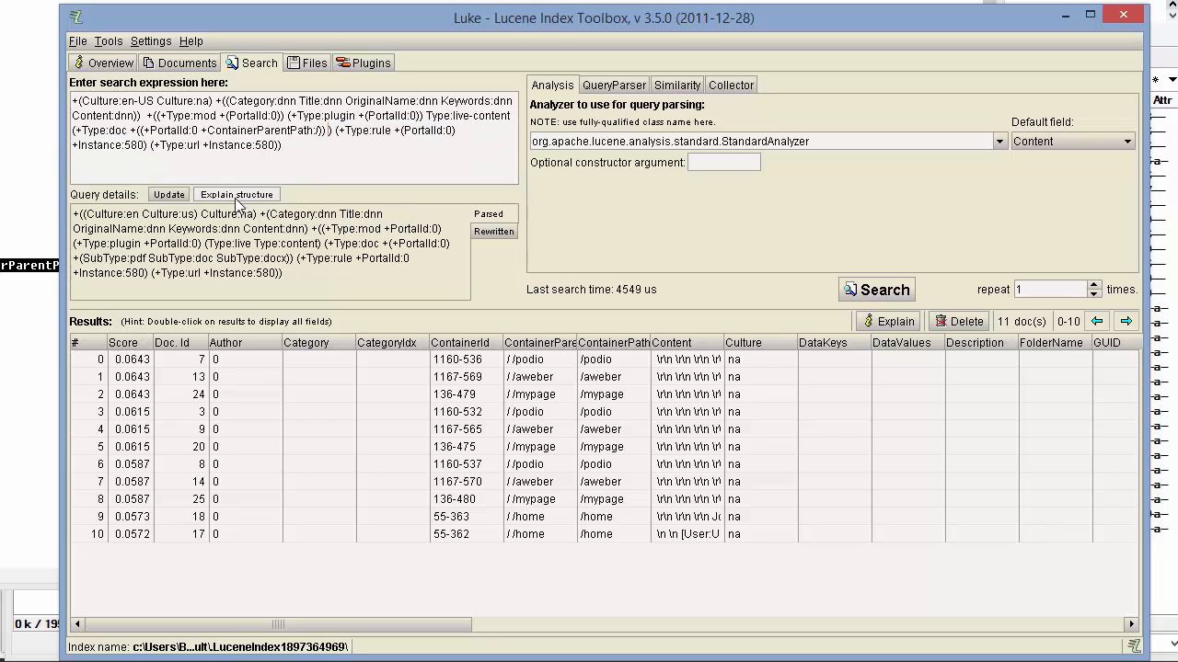
Rerun the edited query, getting 11 documents with top score 0.0697
click(890, 293)
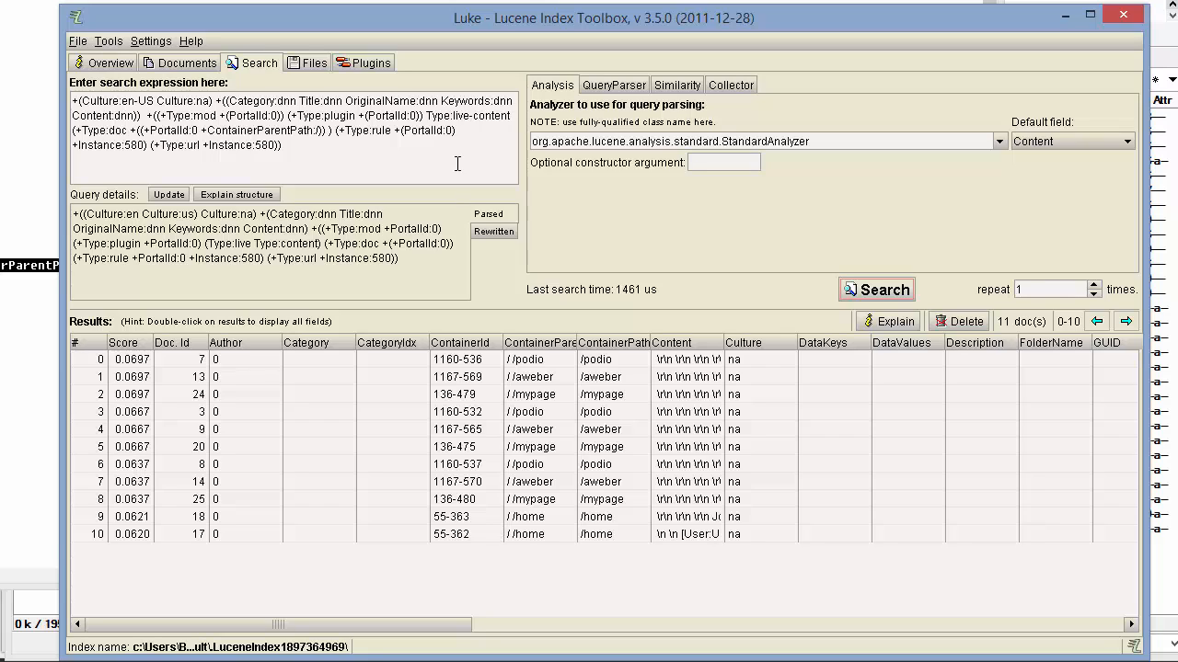
click(217, 108)
drag(217, 108, 267, 129)
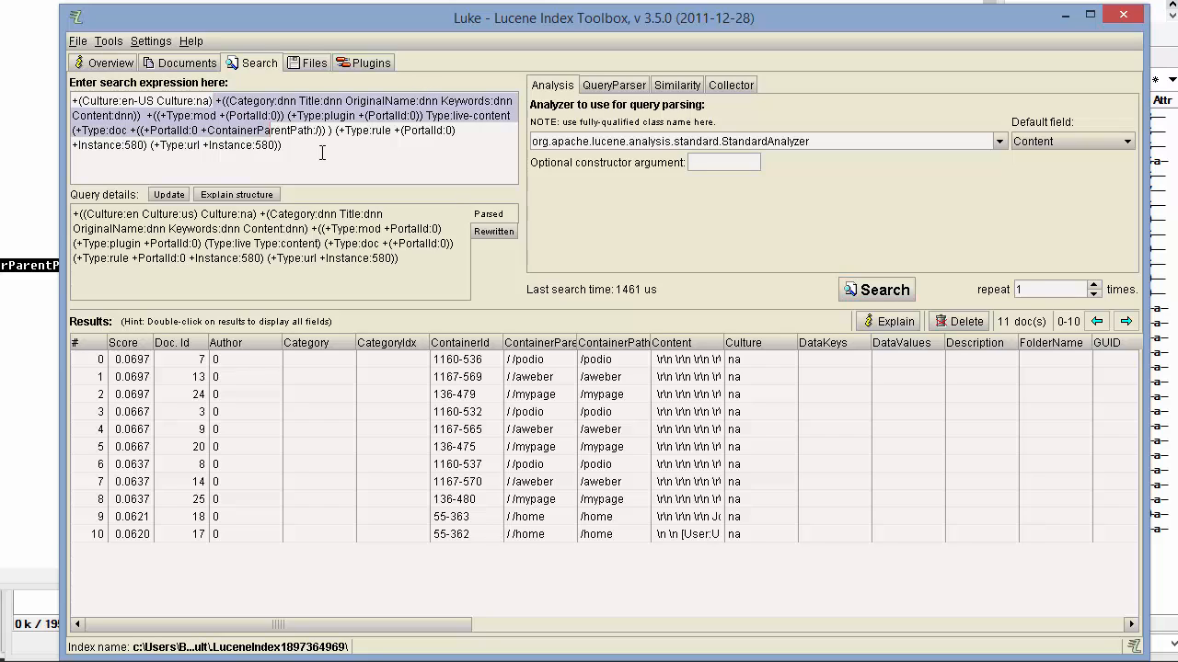
drag(335, 154, 73, 99)
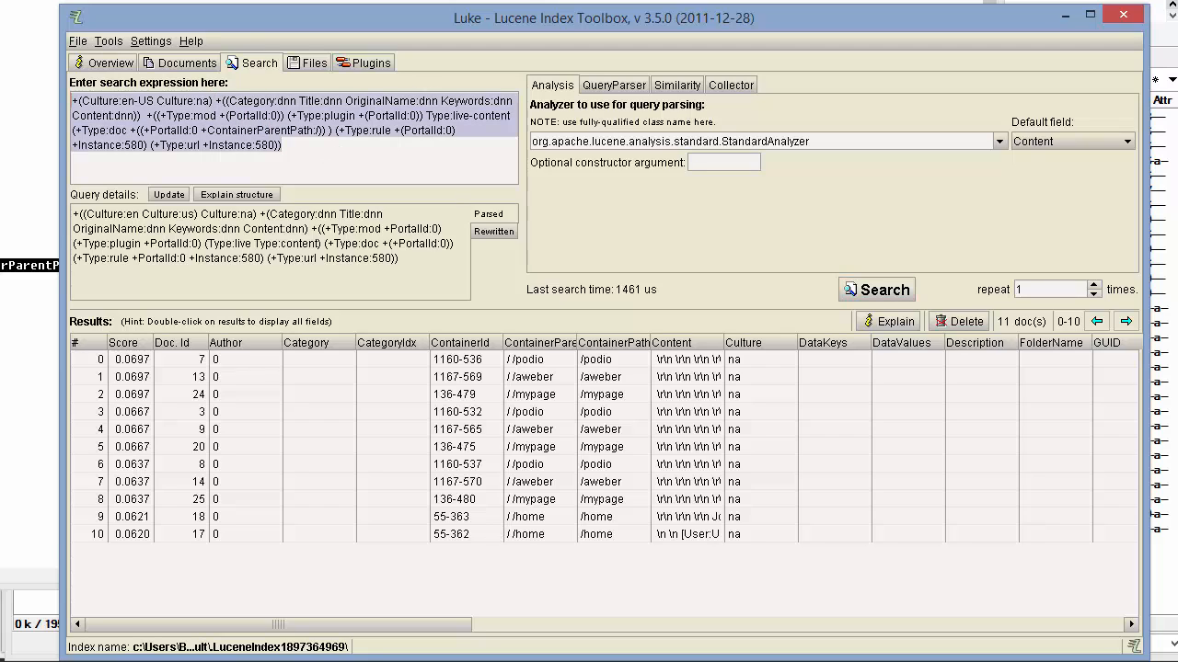
click(305, 153)
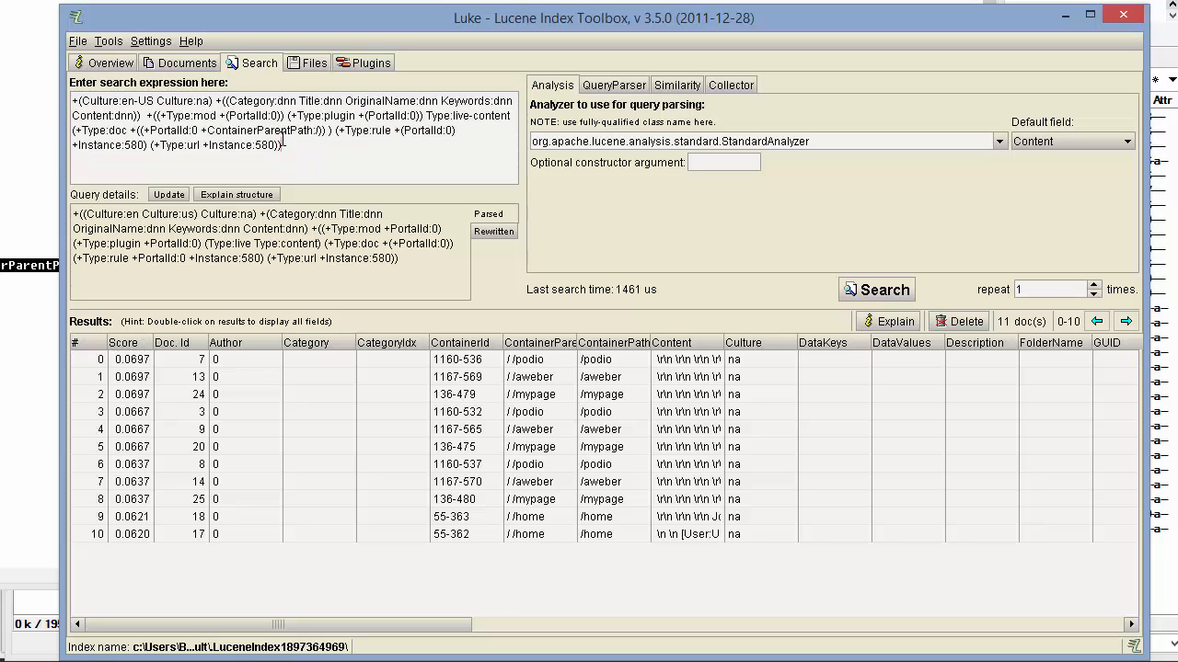